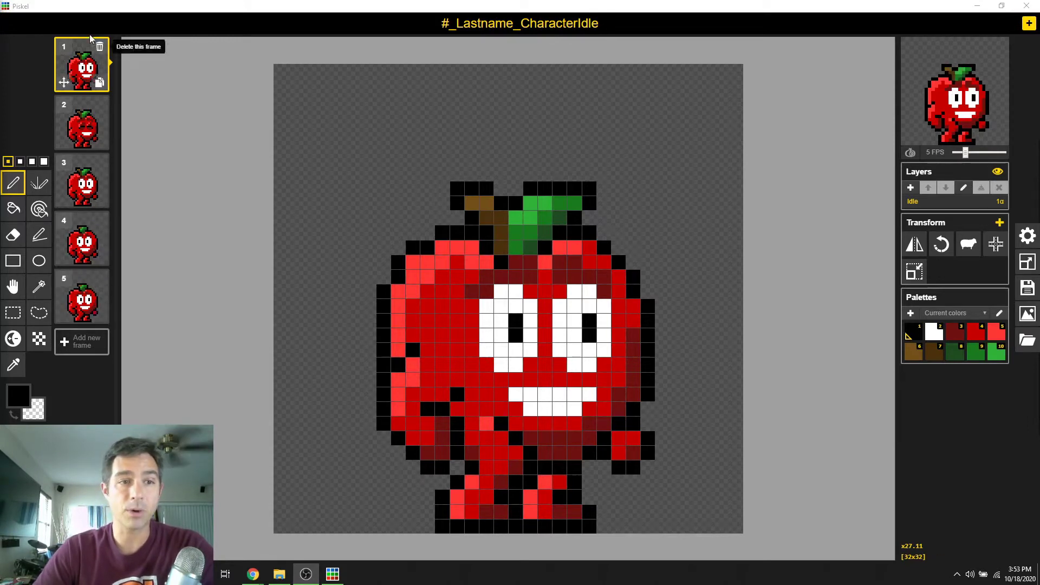
# Load the #_Lastname_CharacterRun file from the AppleMan folder, replacing the current idle animation
pyautogui.moveTo(81, 230)
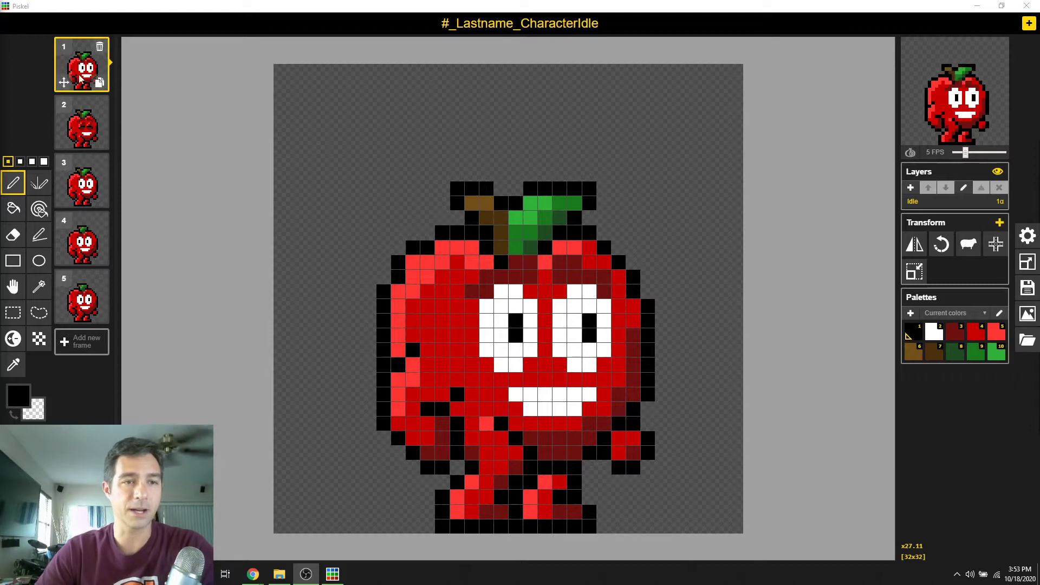
pyautogui.moveTo(99, 201)
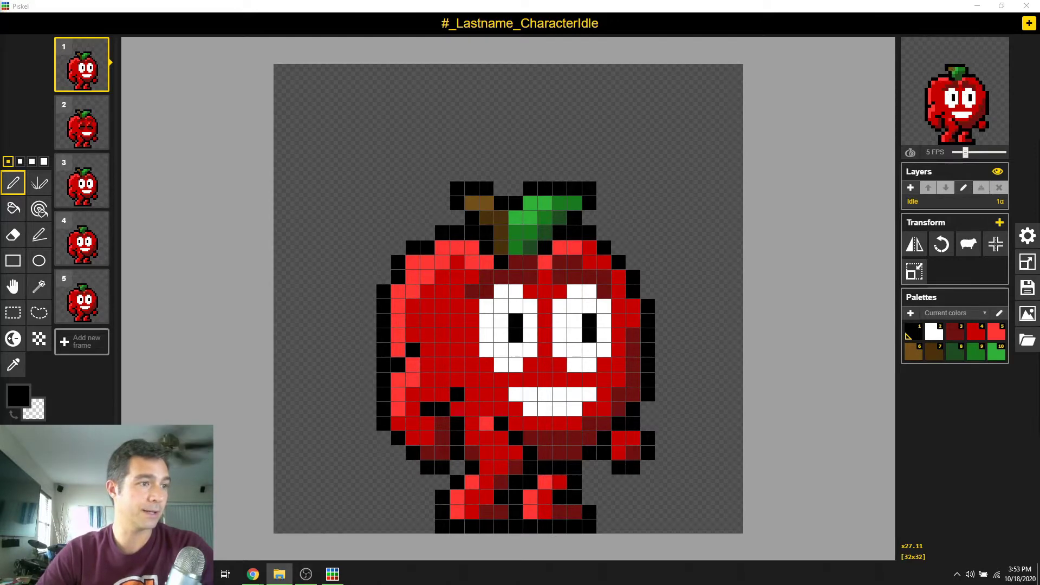
pyautogui.moveTo(333, 574); pyautogui.dragTo(398, 159)
pyautogui.click(563, 292)
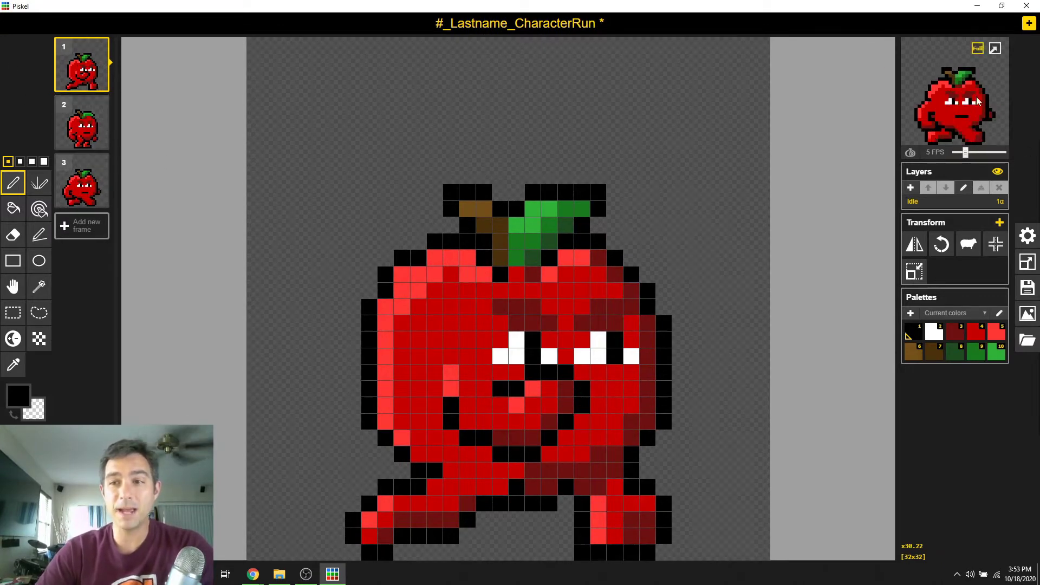
# Try a duplicate of the second frame as the last frame of the run animation, and delete it again
pyautogui.click(85, 133)
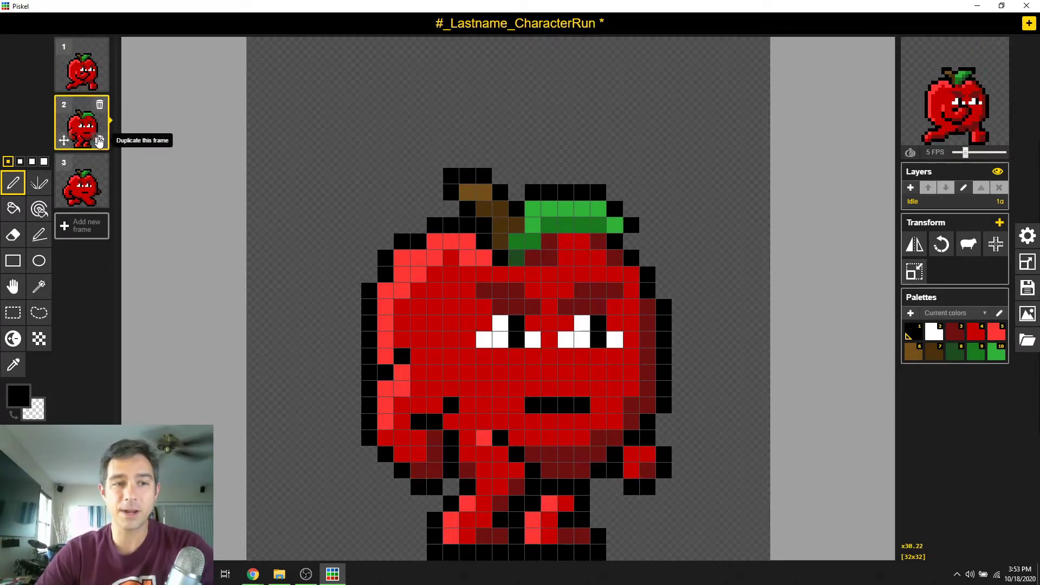
pyautogui.click(99, 140)
pyautogui.moveTo(86, 183); pyautogui.dragTo(85, 241)
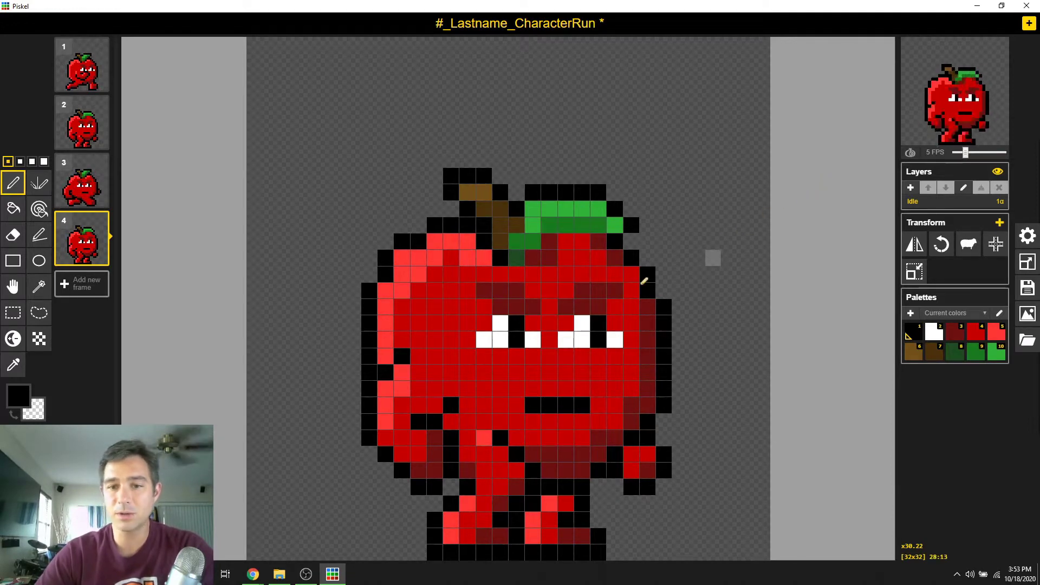
pyautogui.click(103, 224)
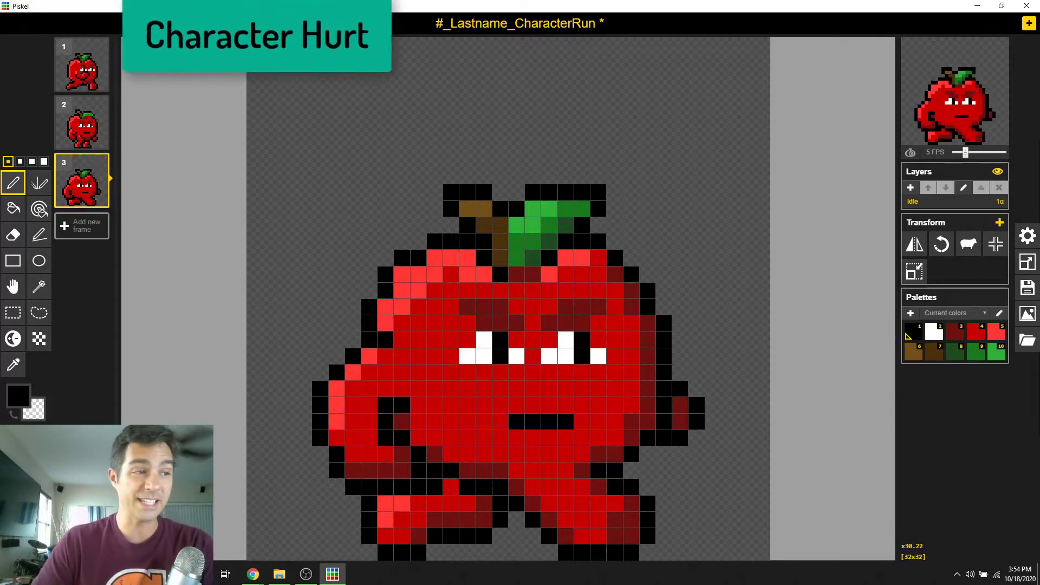
# Load the #_Lastname_CharacterHurt file in place of the run animation and compare its inverted-color frame with the normal one
pyautogui.moveTo(534, 132); pyautogui.dragTo(534, 161)
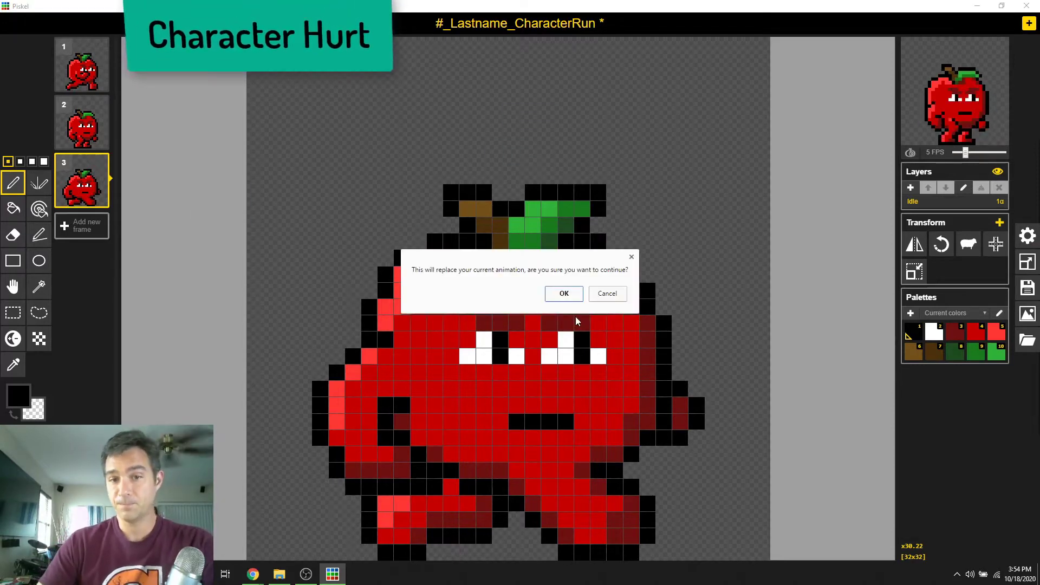
pyautogui.click(564, 294)
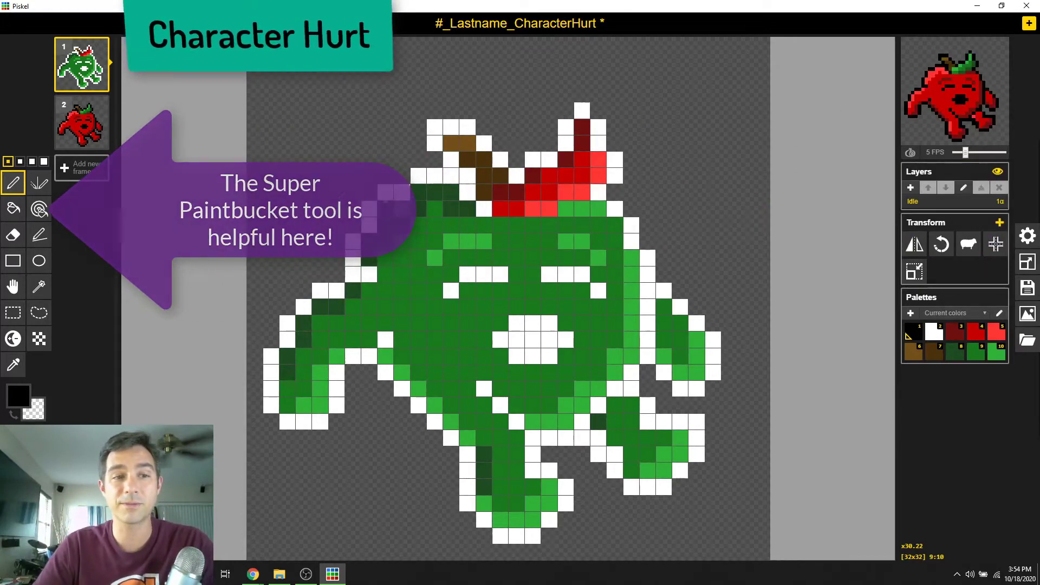
pyautogui.click(86, 133)
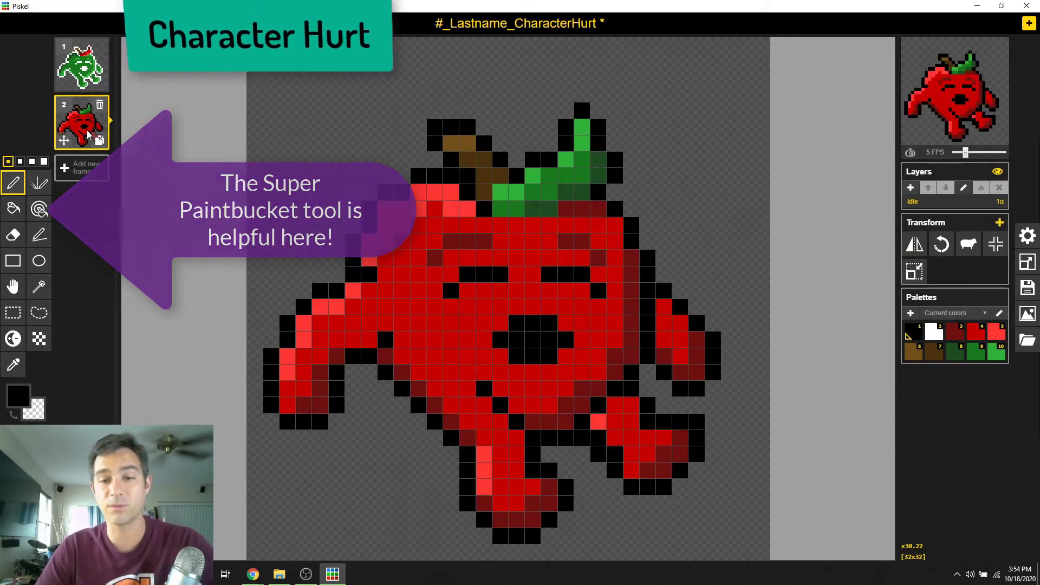
pyautogui.press('Up')
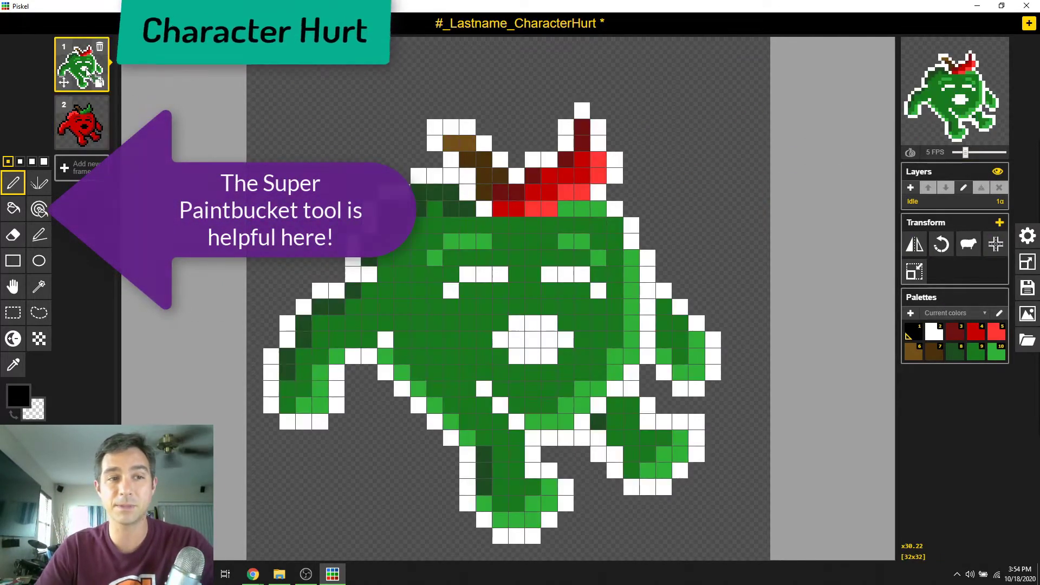
pyautogui.click(83, 126)
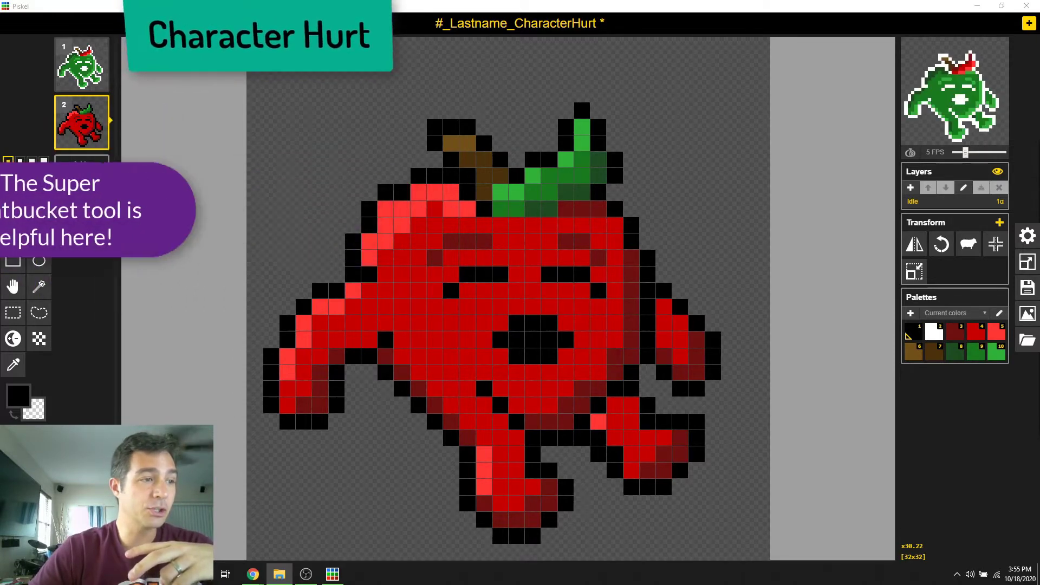
# Load the #_Lastname_CharacterShoot file, replacing the hurt animation
pyautogui.moveTo(120, 238); pyautogui.dragTo(508, 215)
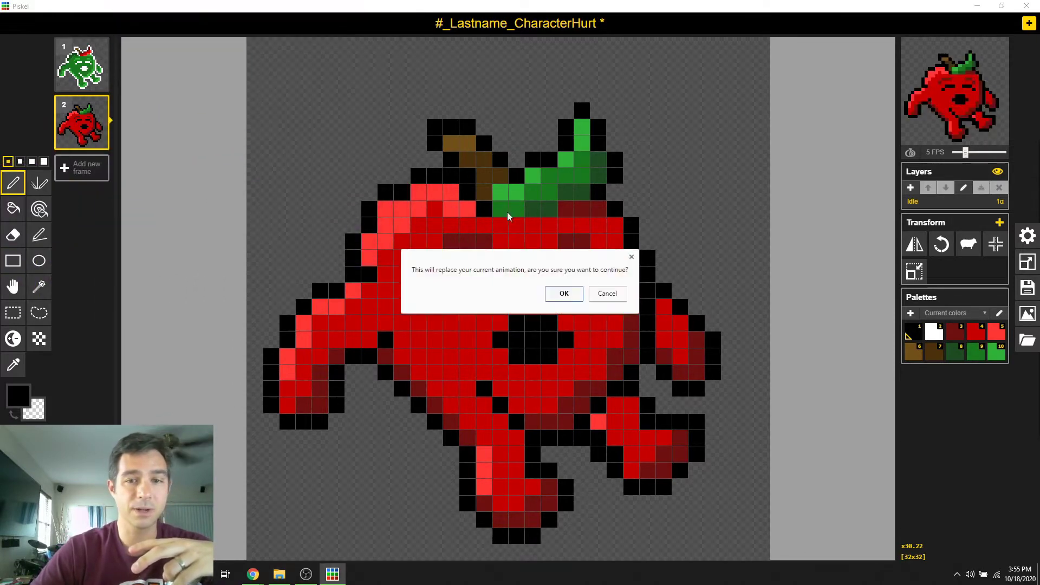
pyautogui.click(579, 296)
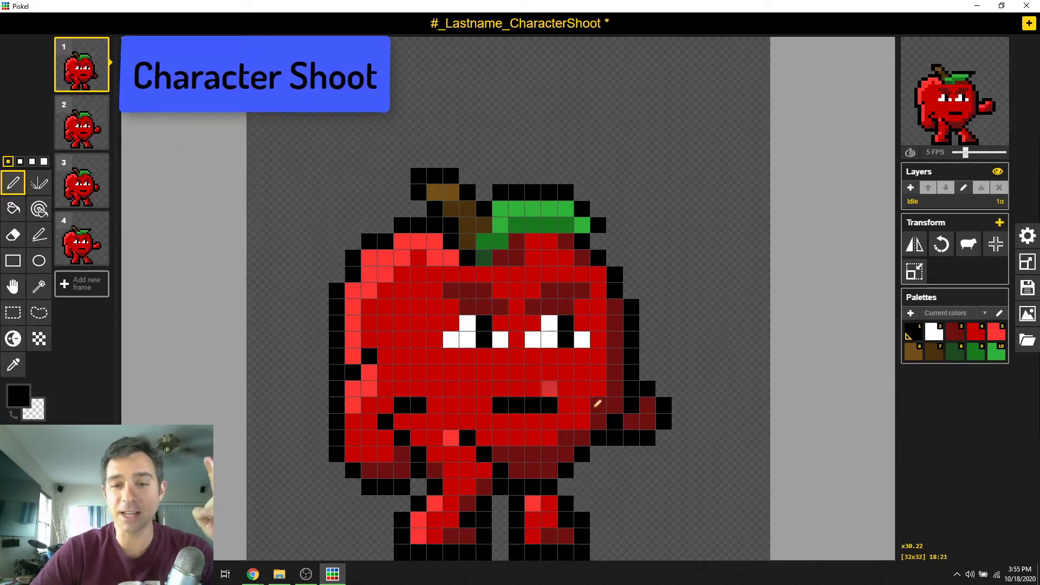
# Examine the arm and body pose in each of the four shoot frames and check the animated preview
pyautogui.click(81, 124)
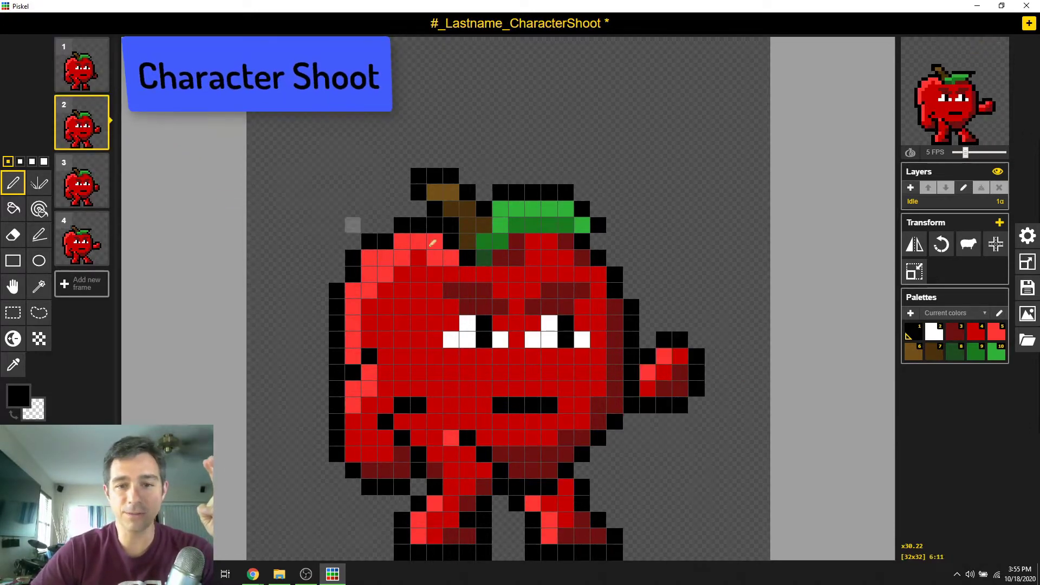
pyautogui.click(97, 188)
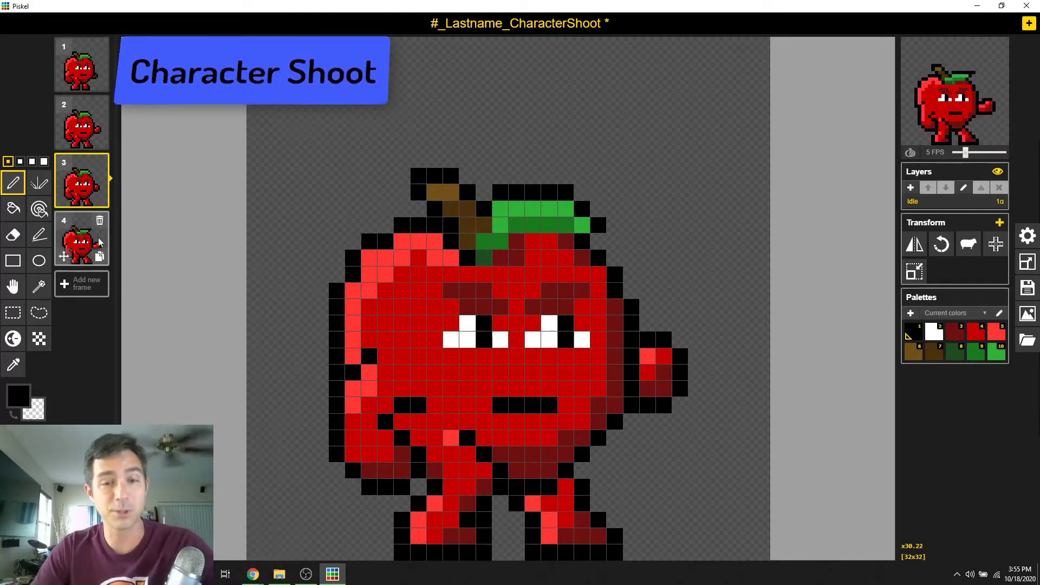
pyautogui.moveTo(948, 108)
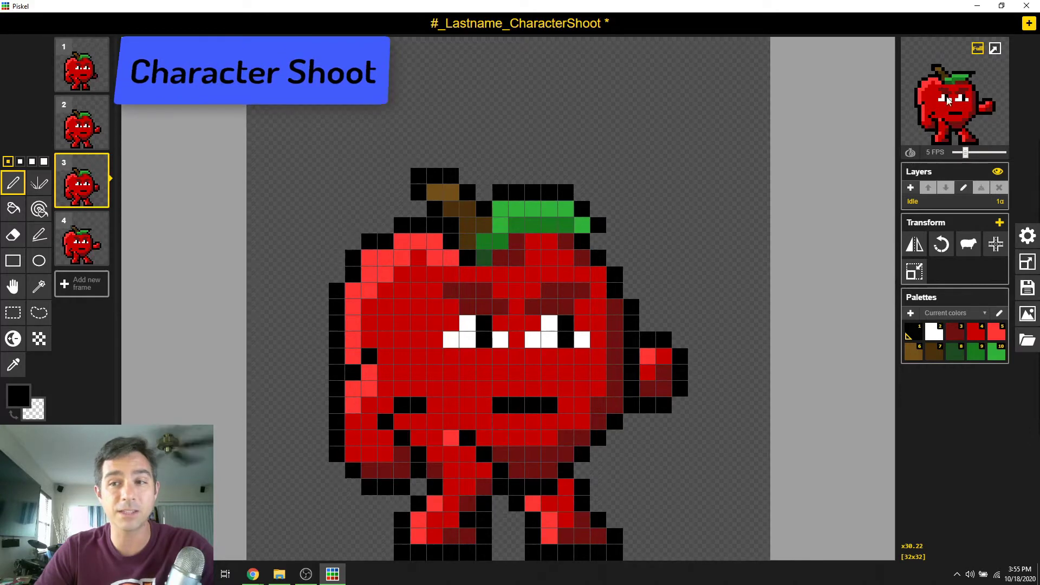
pyautogui.moveTo(65, 139)
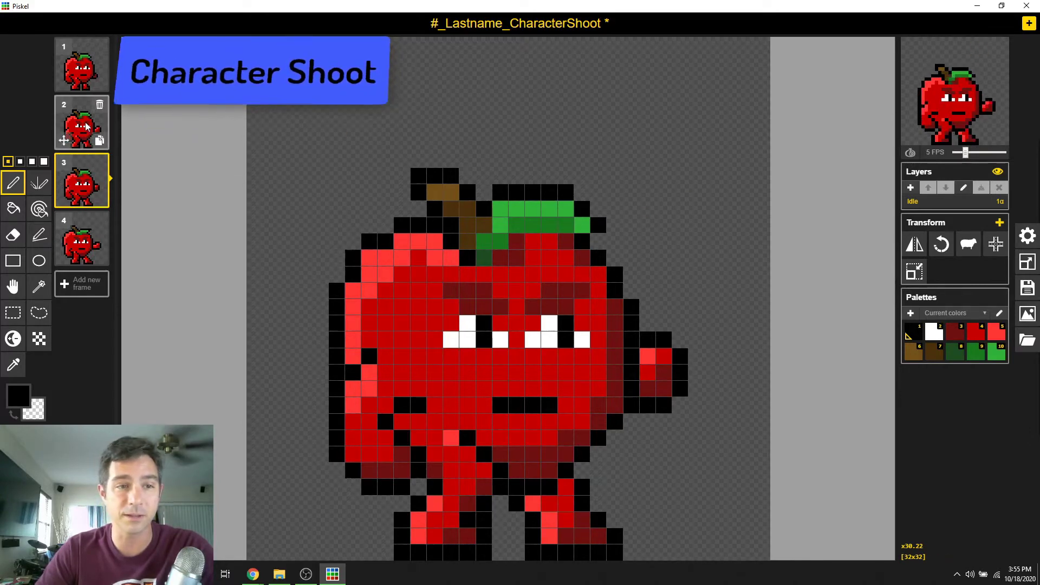
pyautogui.click(85, 126)
pyautogui.click(81, 68)
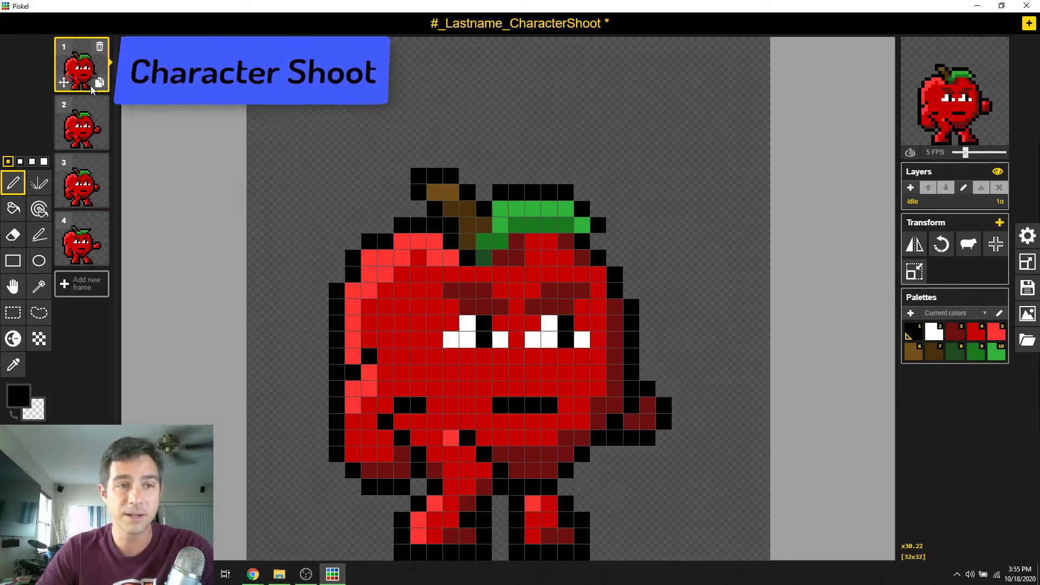
pyautogui.click(84, 233)
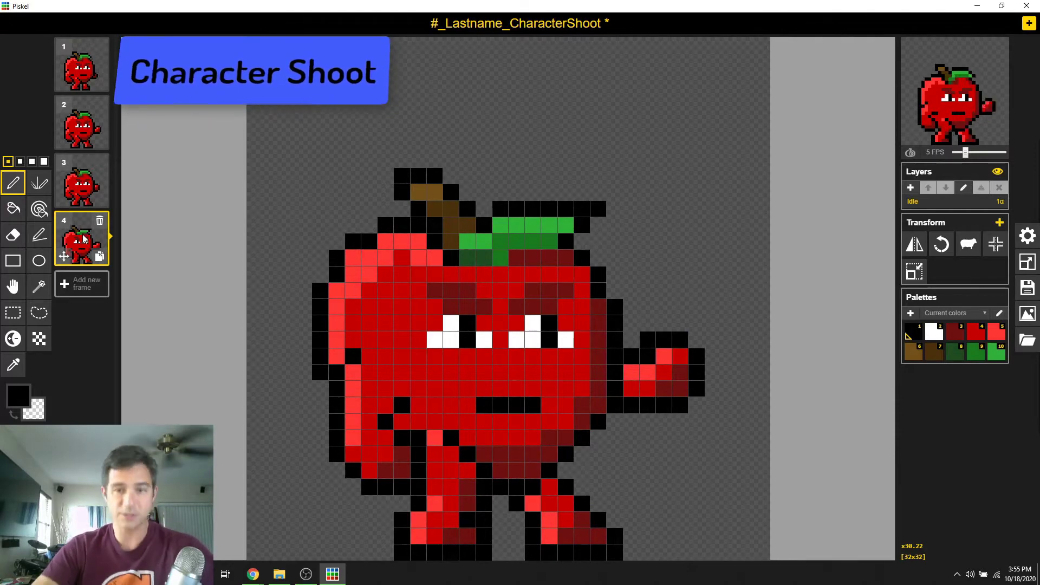
pyautogui.moveTo(981, 94)
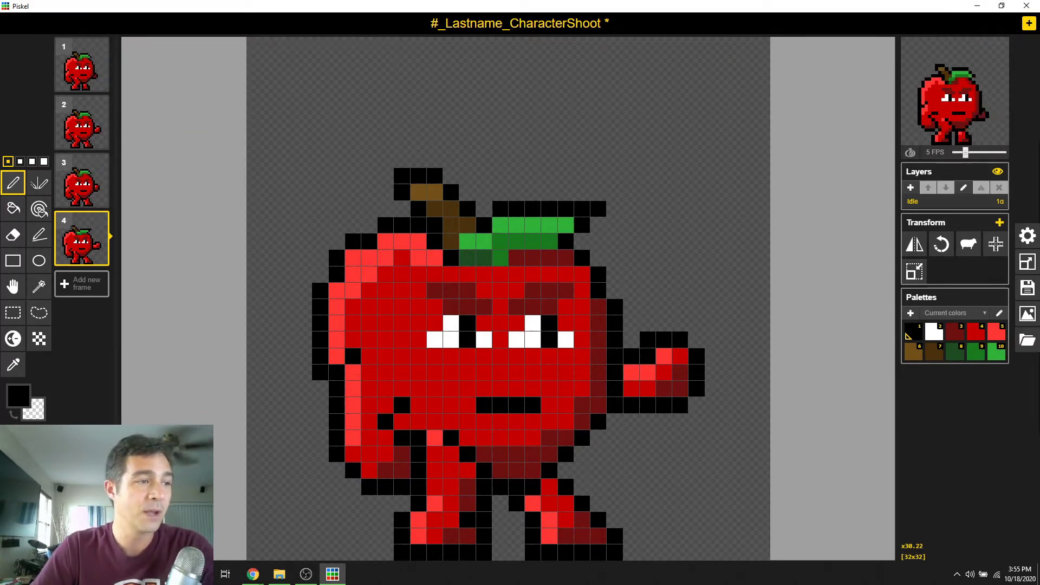
# Load the #_Lastname_CharacterProjectile file, replacing the shoot animation
pyautogui.moveTo(264, 194); pyautogui.dragTo(355, 154)
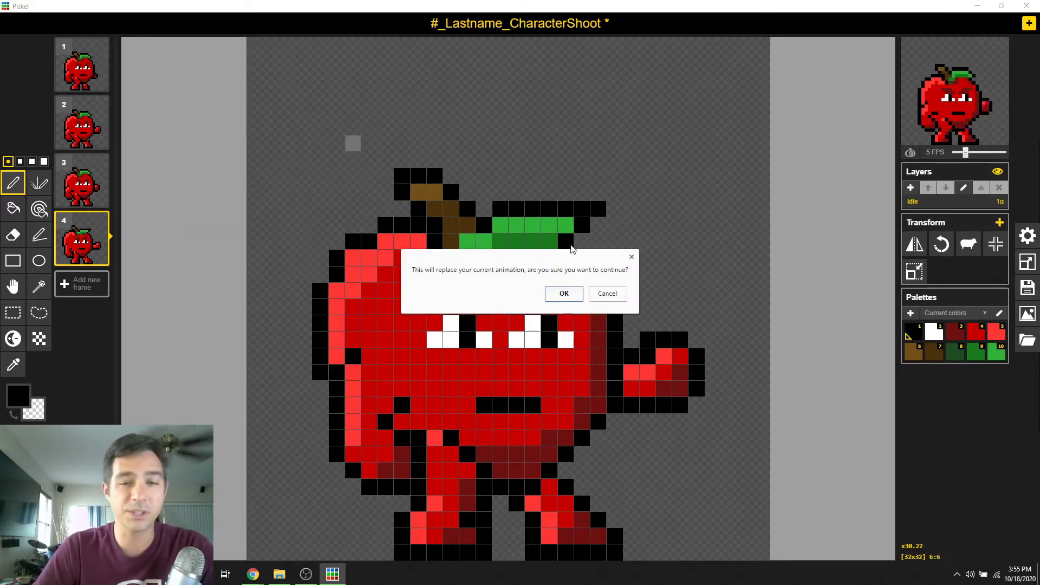
pyautogui.click(564, 294)
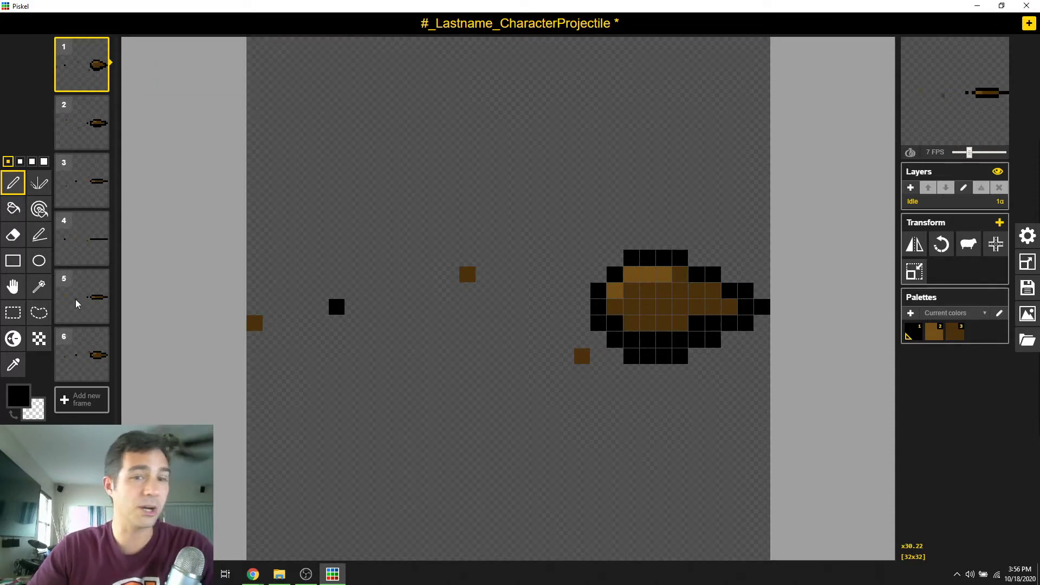
# Load the #_Lastname_CharacterJump file over the projectile animation, show its second frame, and set the preview speed to 0 FPS
pyautogui.moveTo(76, 304); pyautogui.dragTo(413, 167)
pyautogui.click(563, 294)
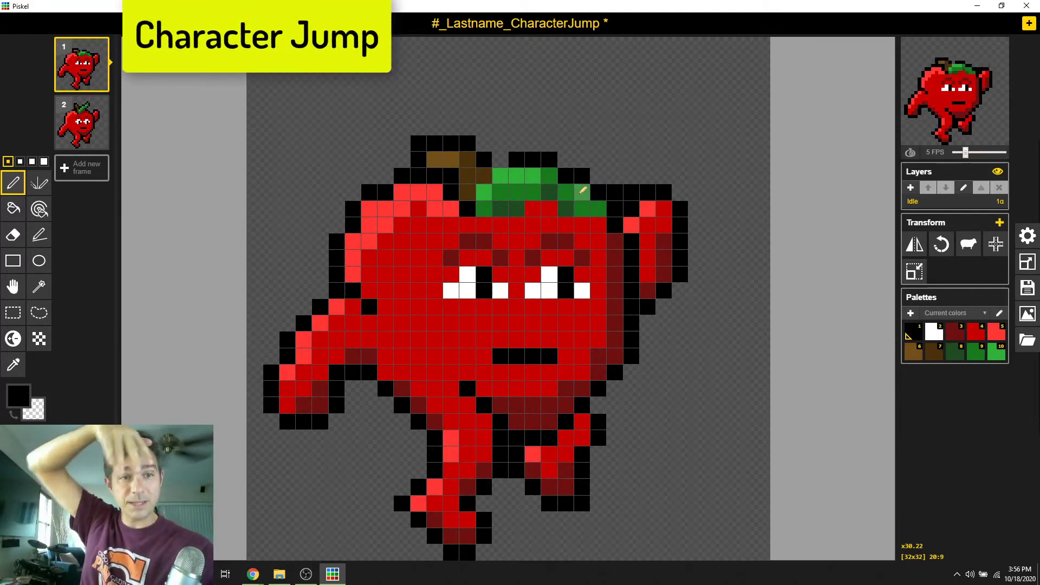
pyautogui.click(87, 127)
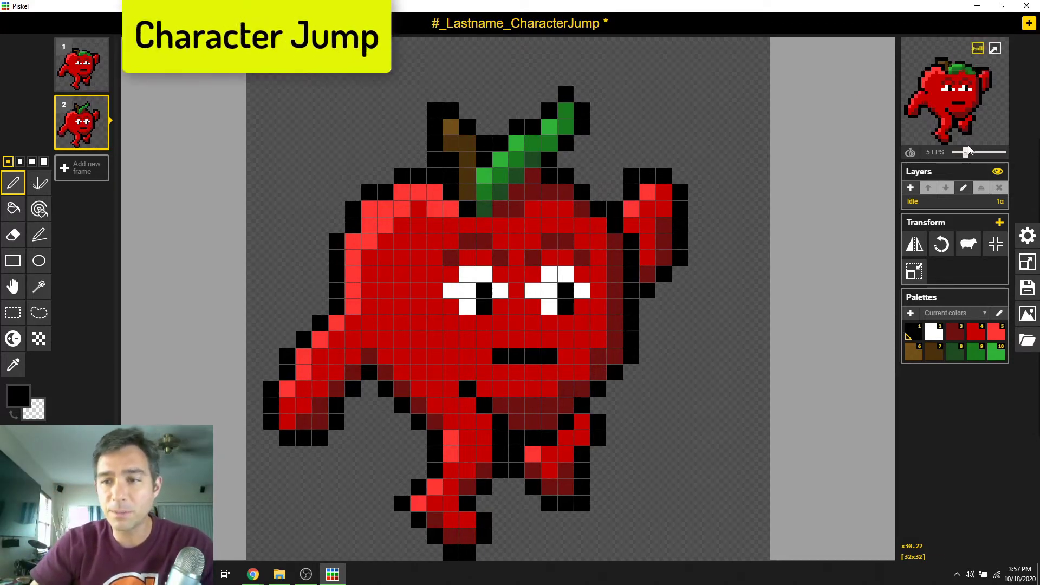
pyautogui.moveTo(965, 153); pyautogui.dragTo(941, 157)
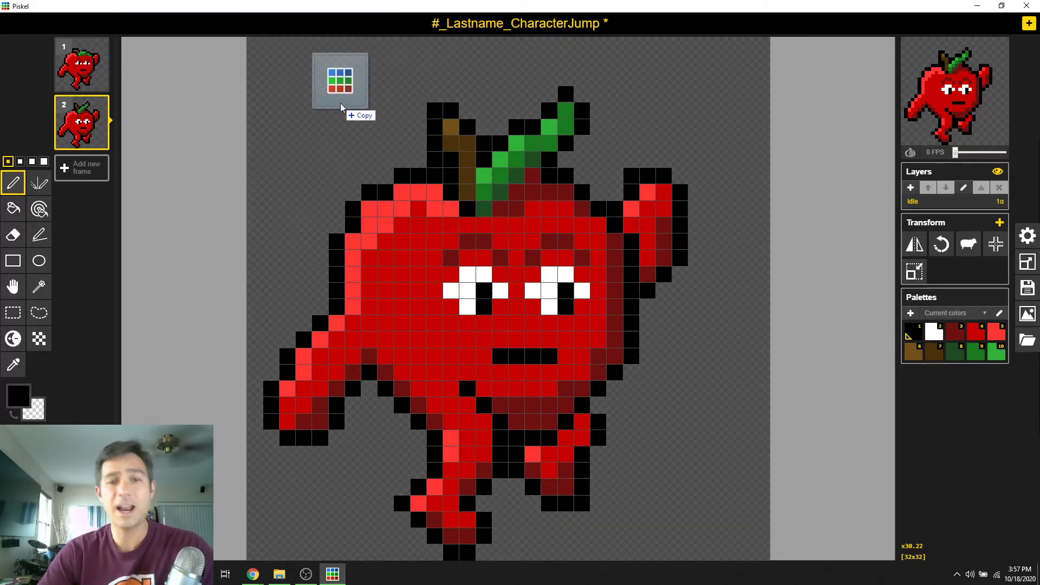
# Load the #_Lastname_CharacterJumpShoot file in place of the jump animation and check its preview
pyautogui.moveTo(336, 81); pyautogui.dragTo(339, 125)
pyautogui.click(579, 297)
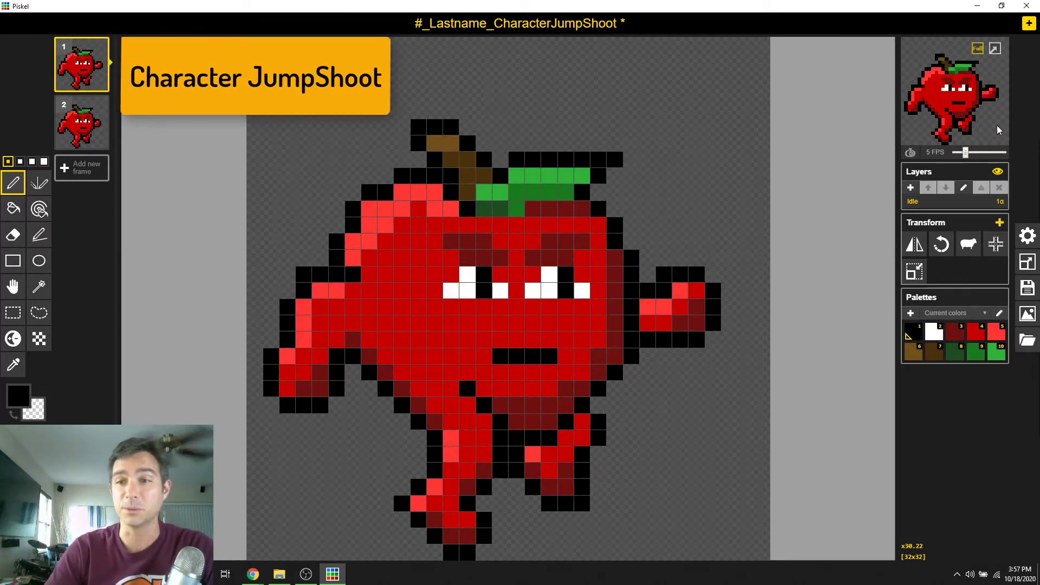
pyautogui.moveTo(994, 96)
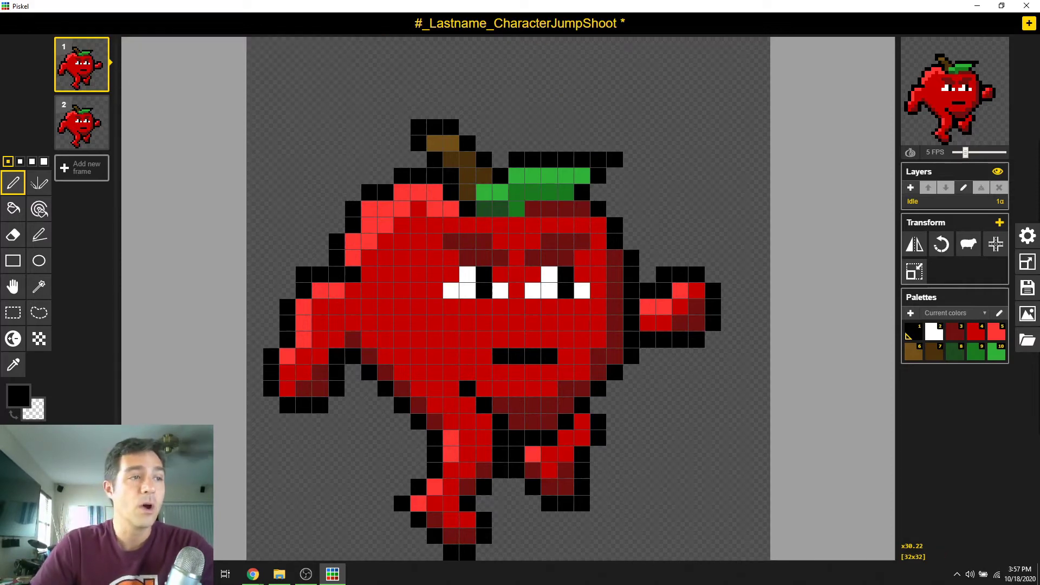
# Switch to the AppleMan folder in File Explorer and go through the character animation files from Idle to Shoot
pyautogui.click(279, 574)
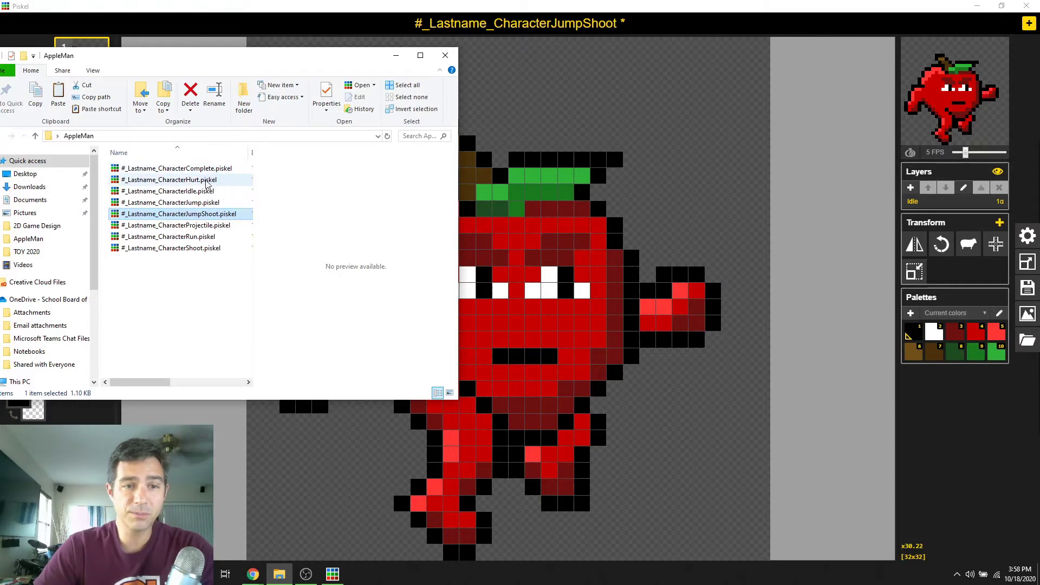
pyautogui.click(191, 193)
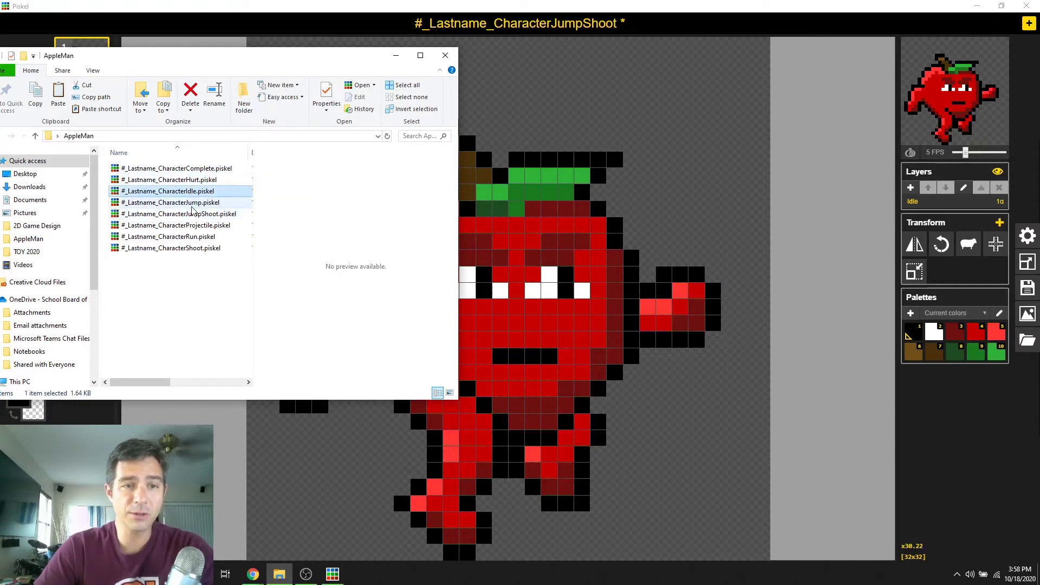
pyautogui.click(193, 202)
pyautogui.click(194, 217)
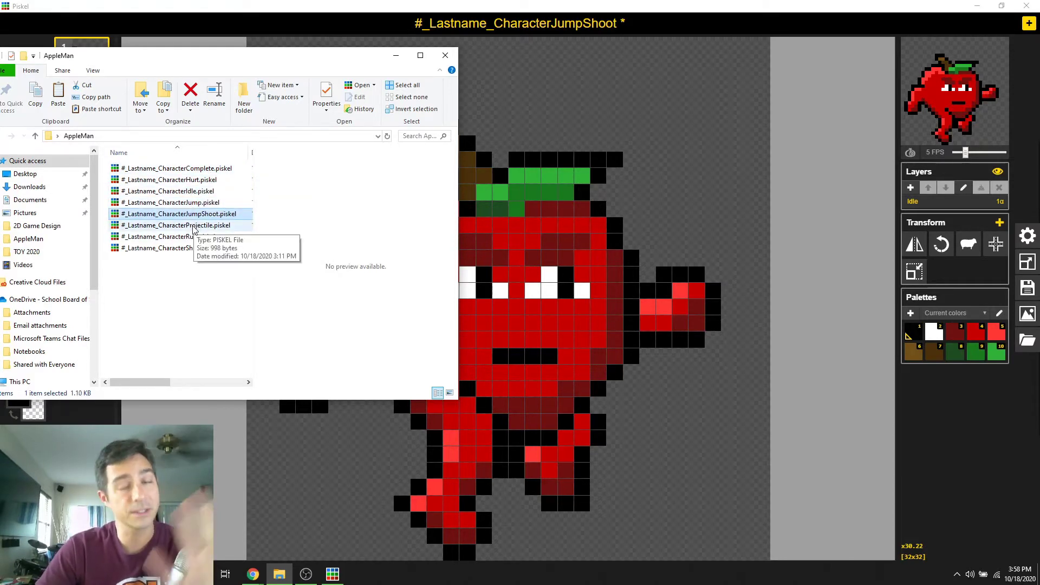
pyautogui.click(192, 226)
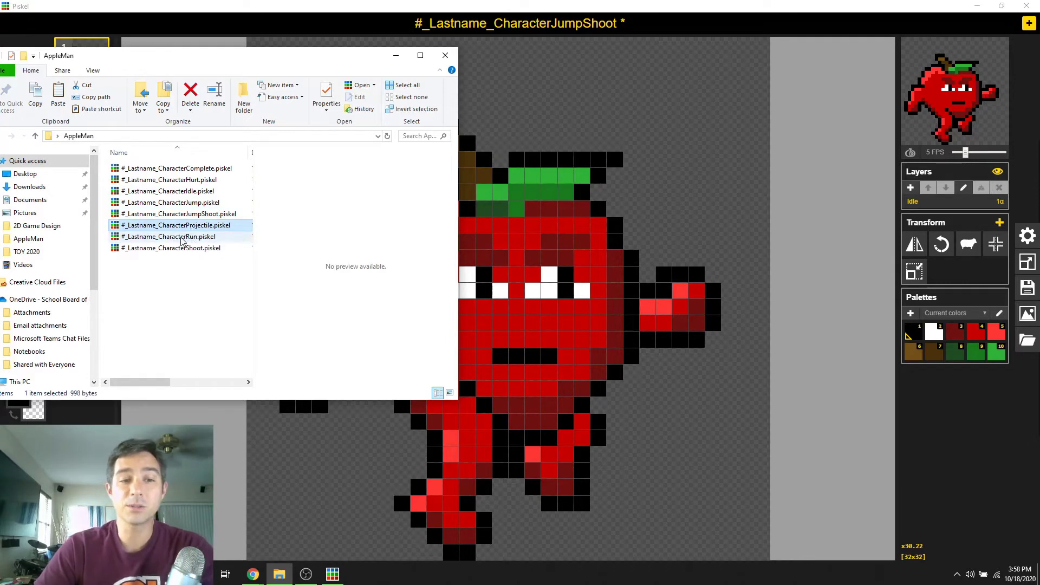
pyautogui.click(170, 238)
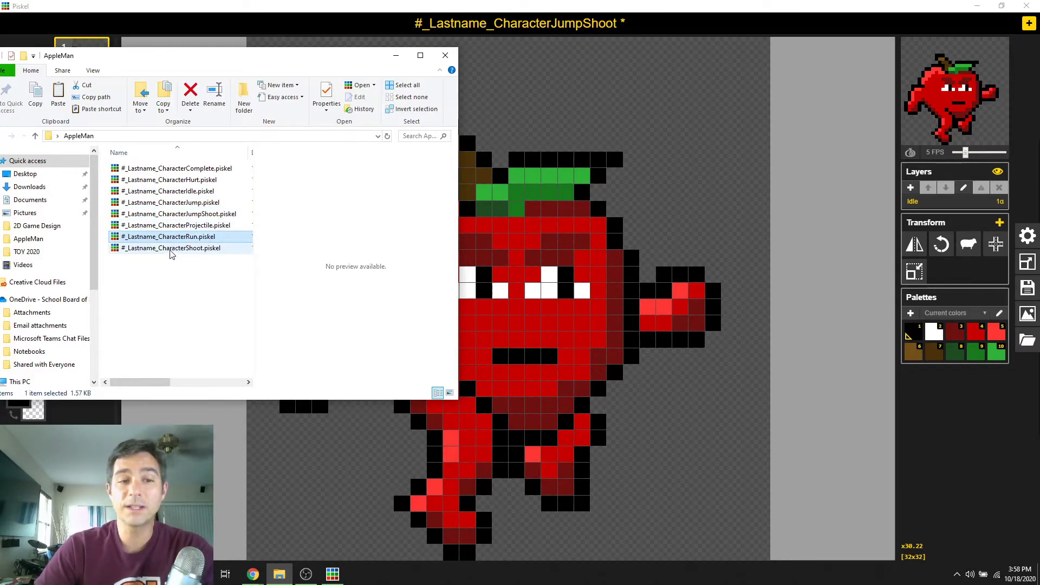
pyautogui.click(171, 249)
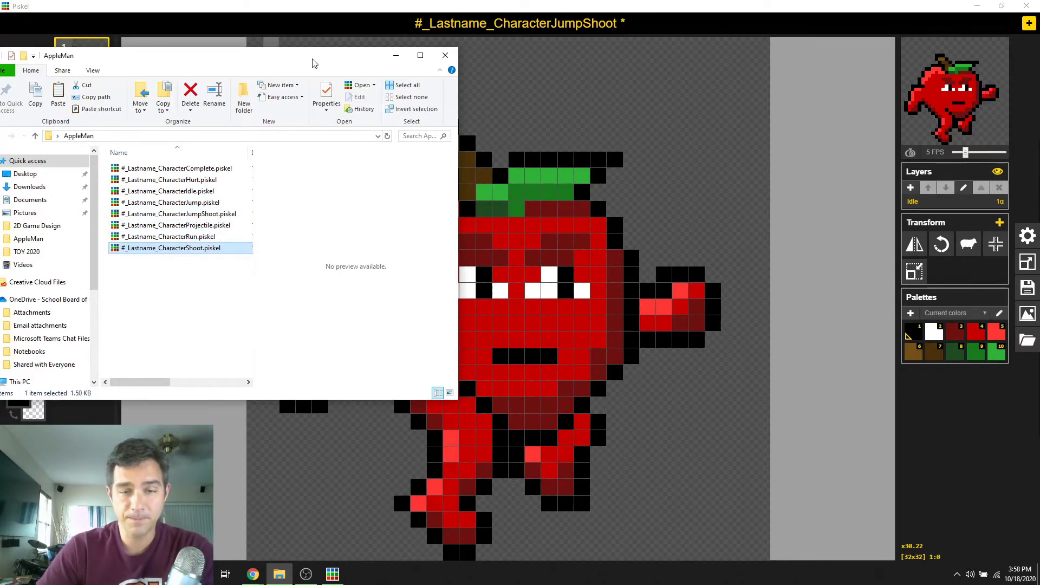
# Put the Piskel window away and bring the AppleMan folder window into full view over the desktop
pyautogui.moveTo(311, 63); pyautogui.dragTo(4, 111)
pyautogui.click(623, 4)
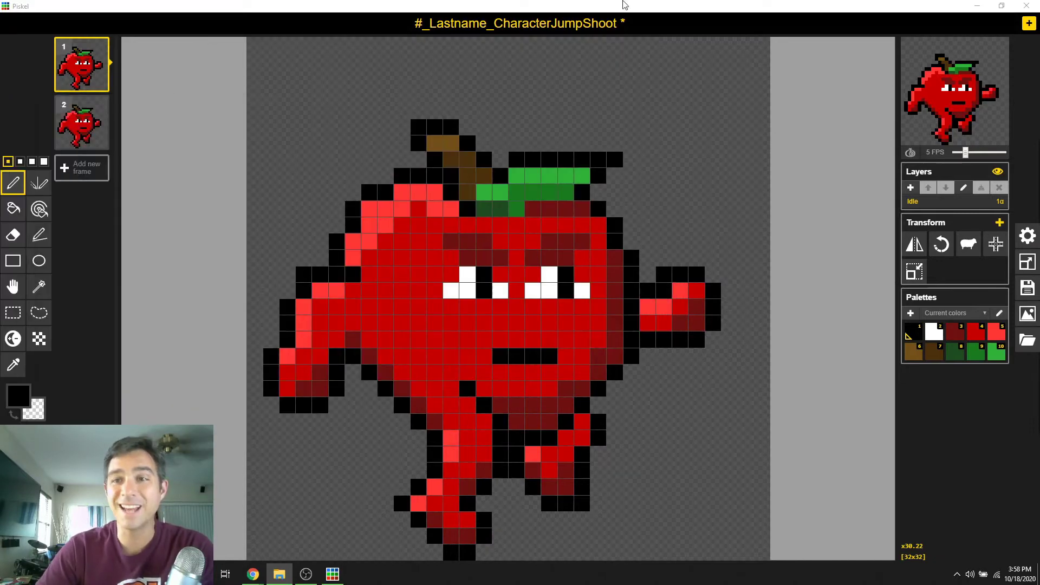
pyautogui.moveTo(927, 12); pyautogui.dragTo(739, 46)
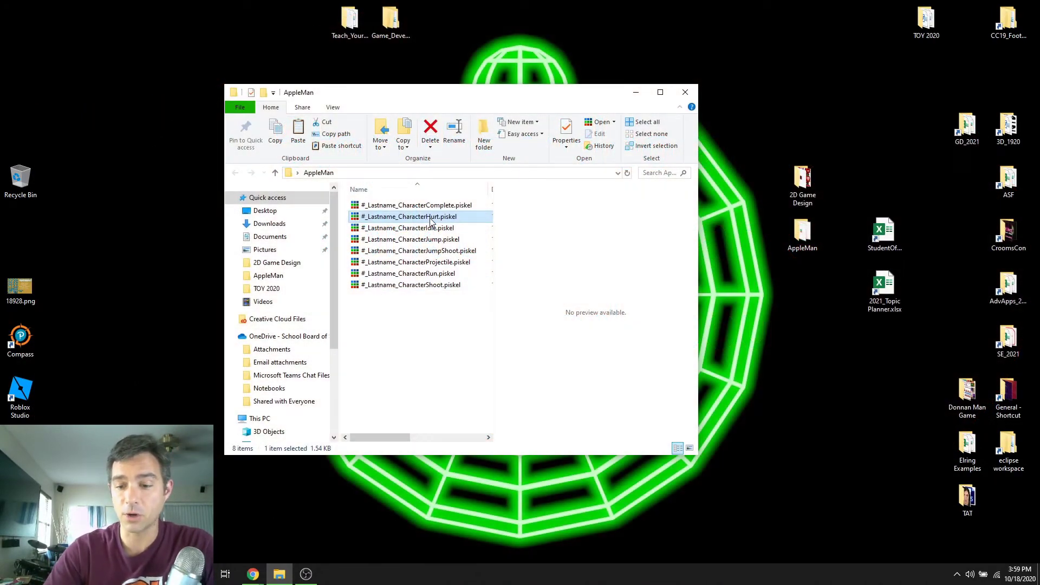
# Go through the character animation files in the AppleMan folder from Idle down to Shoot
pyautogui.press('Down')
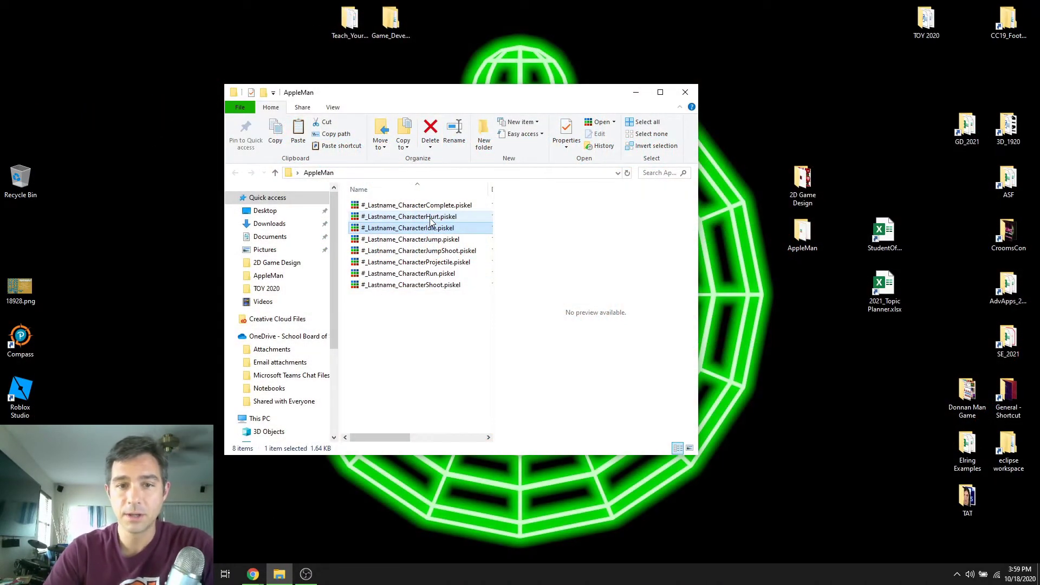
pyautogui.press('Down')
pyautogui.press('Down')
pyautogui.press('Down')
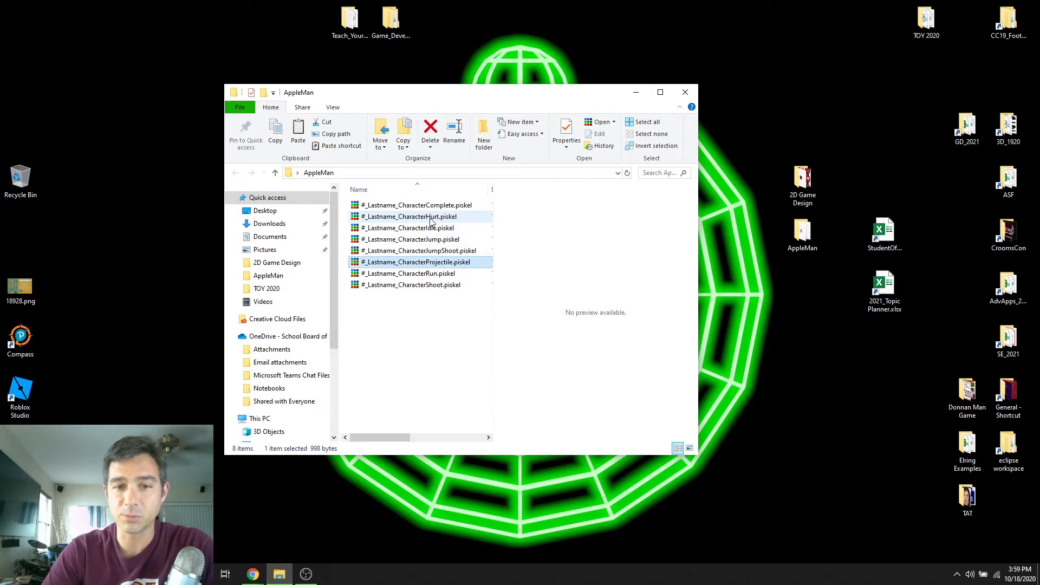
pyautogui.press('Down')
pyautogui.press('Down')
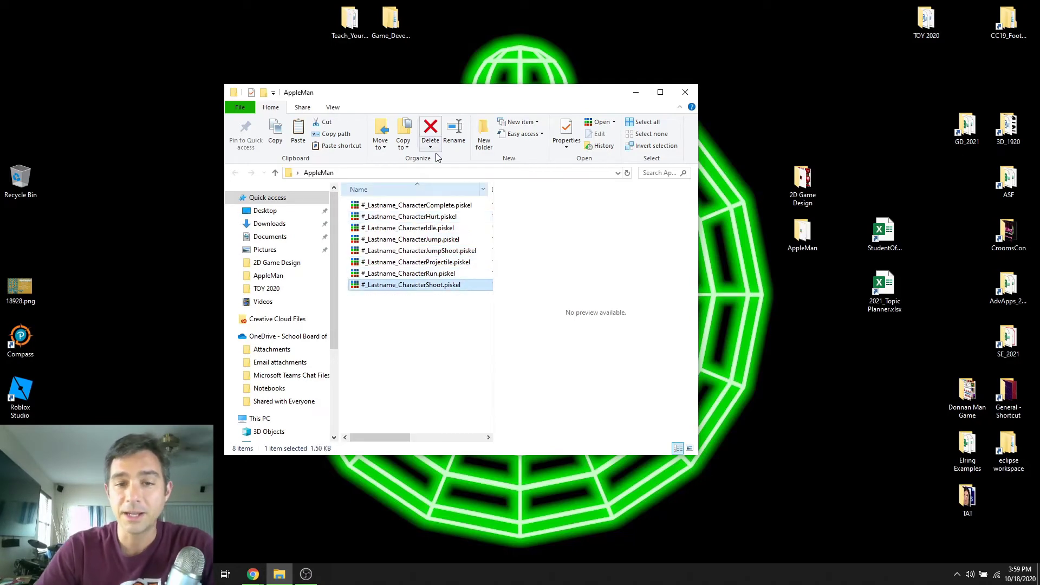
# Launch Piskel beside the AppleMan folder, load the #_Lastname_CharacterIdle.piskel file into it, and maximize the Piskel window
pyautogui.moveTo(553, 95); pyautogui.dragTo(424, 61)
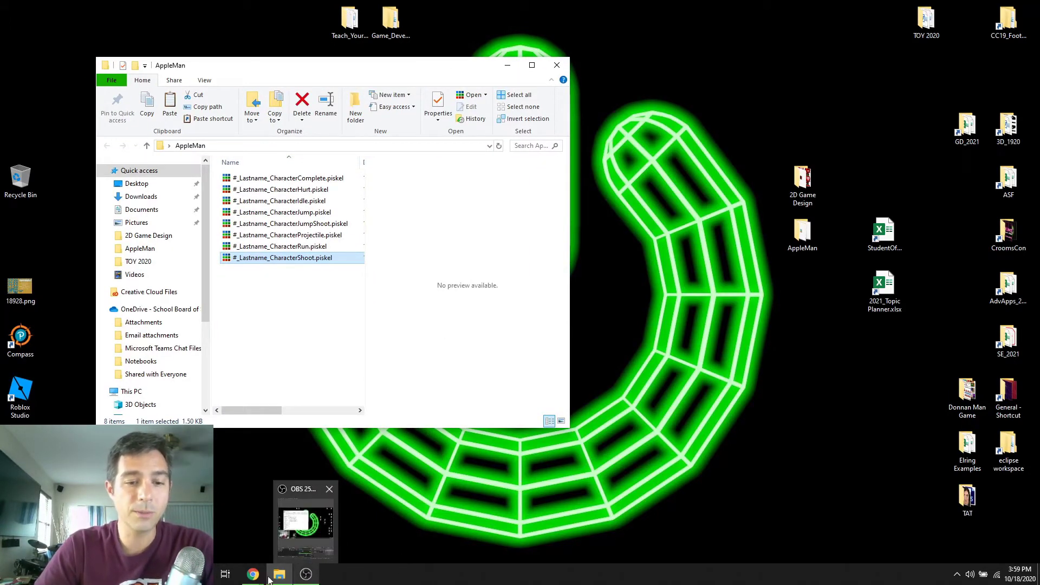
pyautogui.moveTo(253, 574)
pyautogui.click(13, 574)
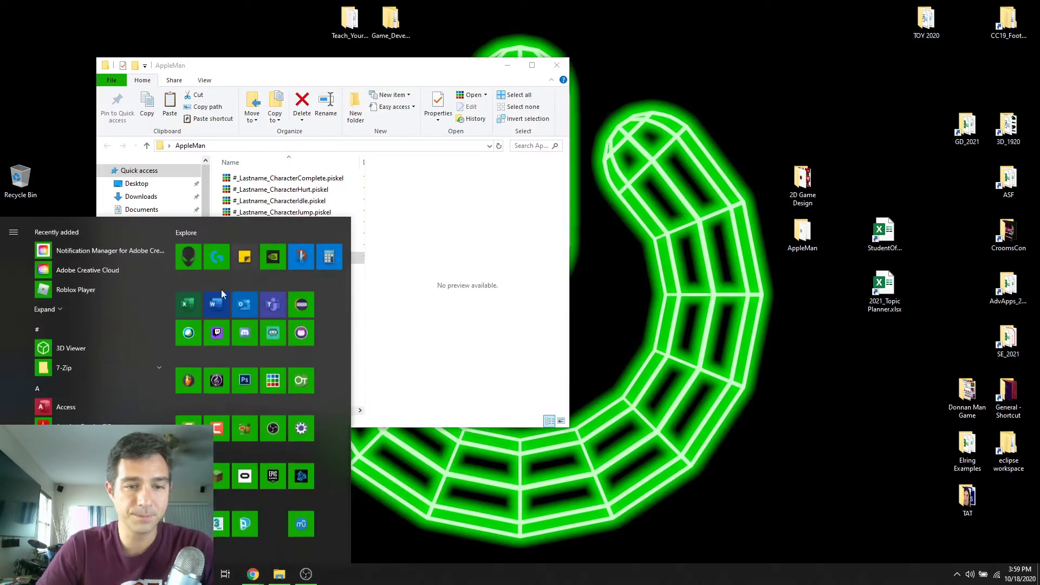
pyautogui.click(273, 379)
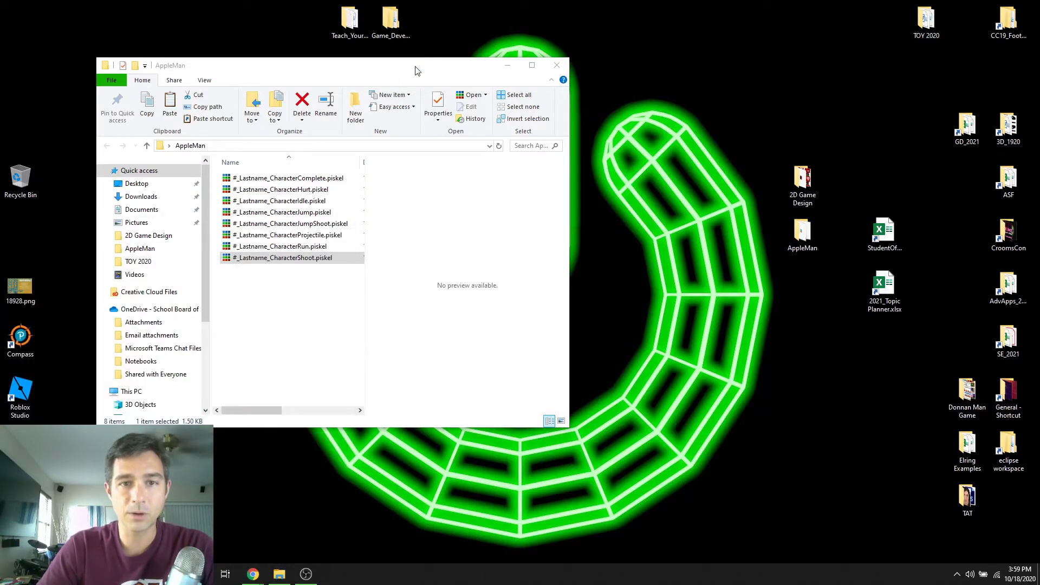
pyautogui.moveTo(417, 67); pyautogui.dragTo(352, 58)
pyautogui.moveTo(233, 188); pyautogui.dragTo(549, 260)
pyautogui.click(561, 294)
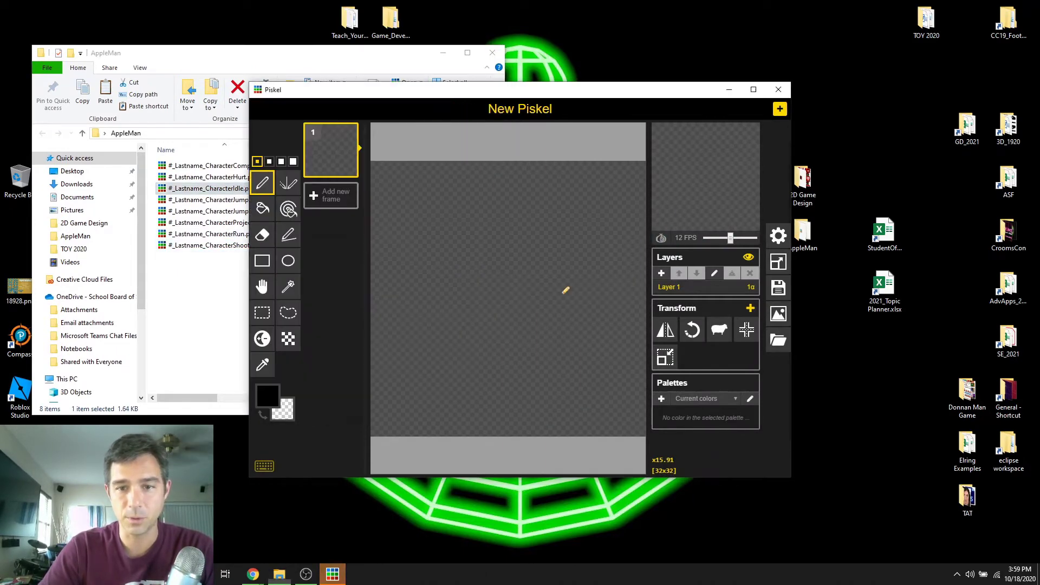
pyautogui.moveTo(665, 96); pyautogui.dragTo(541, 0)
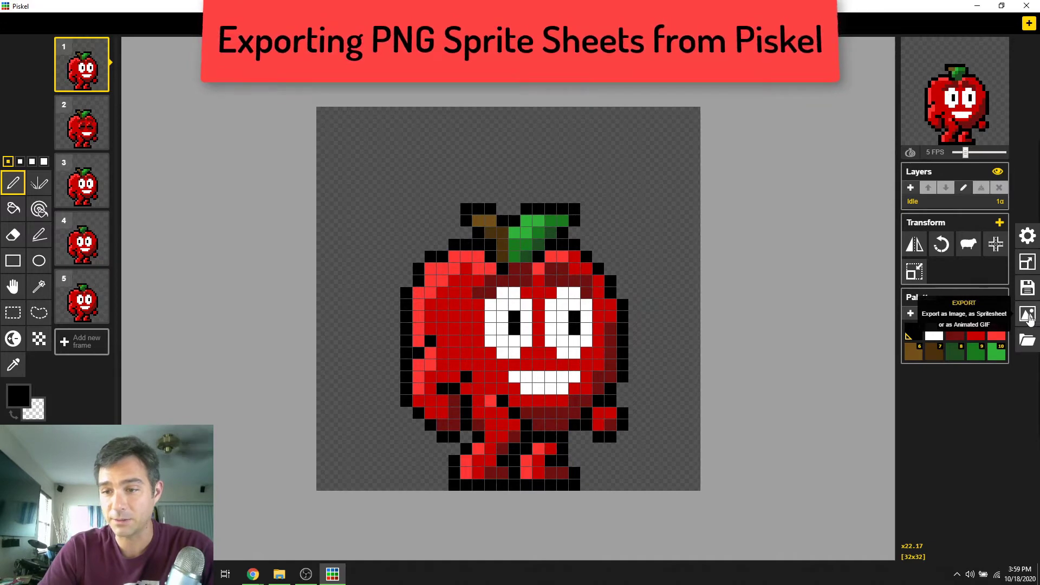
# Export the idle animation as a PNG sprite sheet with 2 columns and 3 rows and preview #_Lastname_CharacterIdle.png in the AppleMan folder
pyautogui.click(1031, 316)
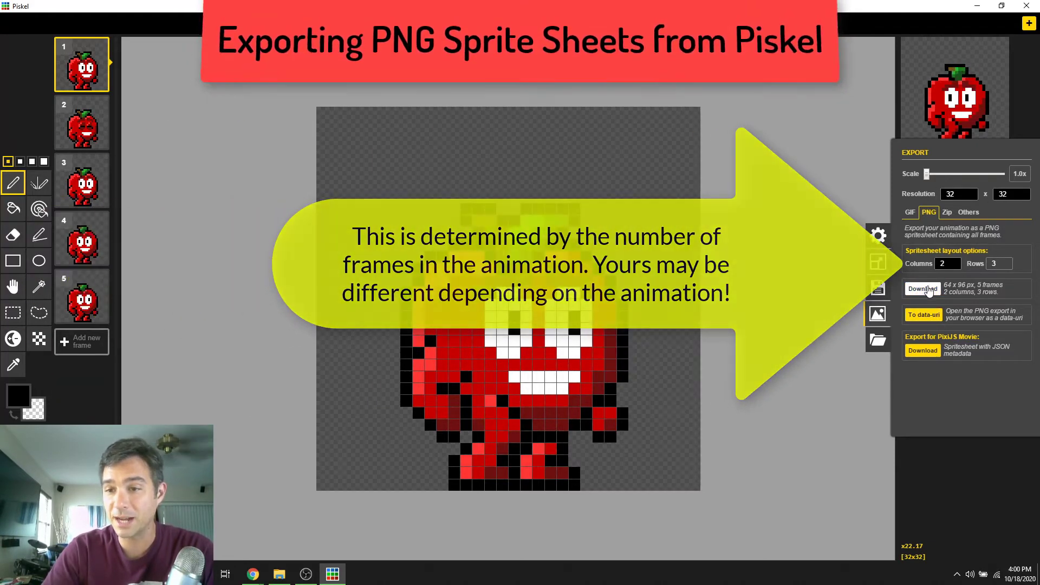
pyautogui.click(928, 291)
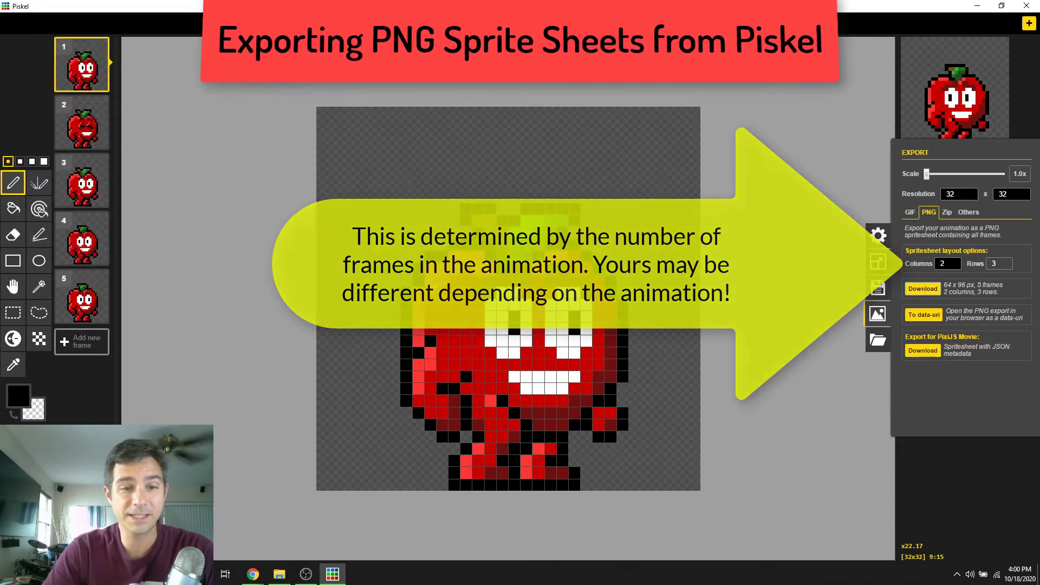
pyautogui.click(279, 574)
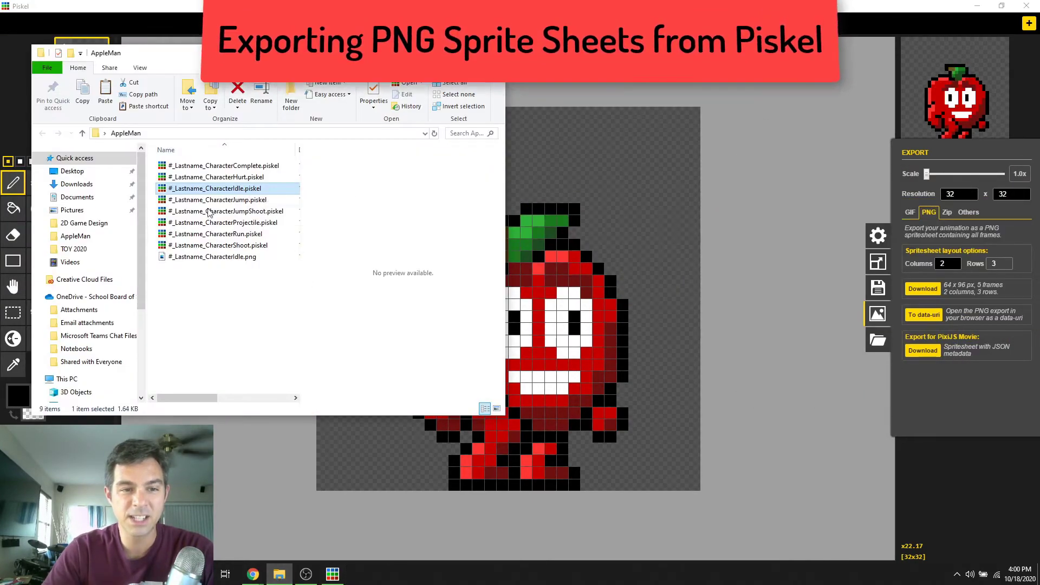
pyautogui.click(212, 256)
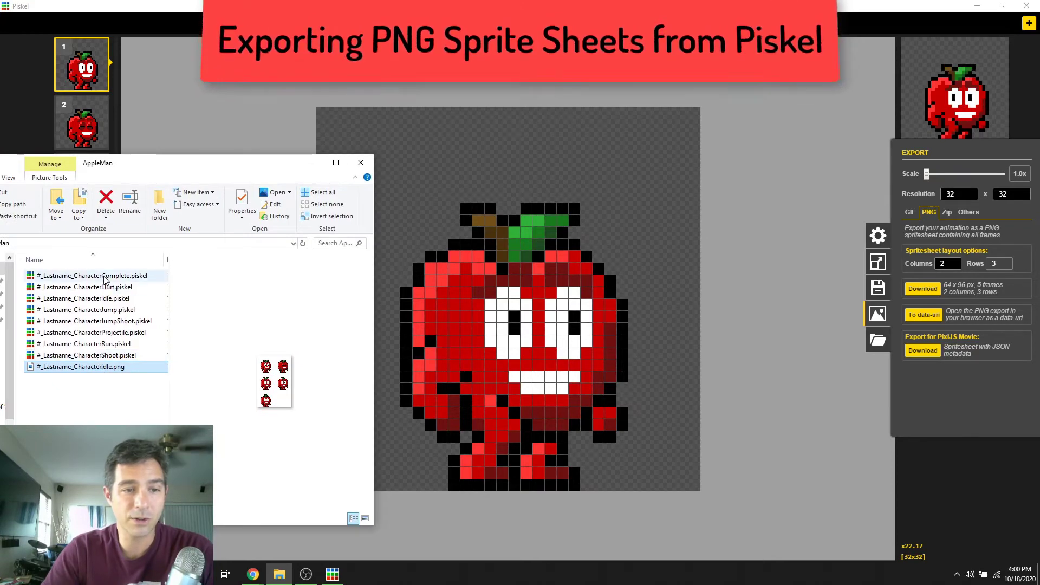
# Load the #_Lastname_CharacterRun file over the idle animation and export it as the PNG sprite sheet #_Lastname_CharacterRun.png
pyautogui.moveTo(95, 349); pyautogui.dragTo(641, 257)
pyautogui.click(564, 294)
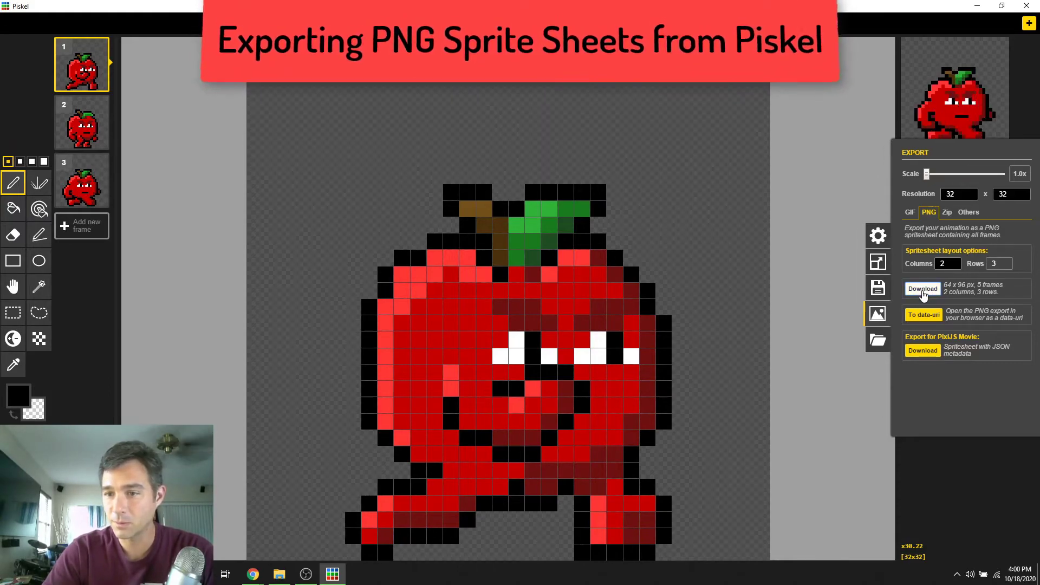
pyautogui.click(923, 289)
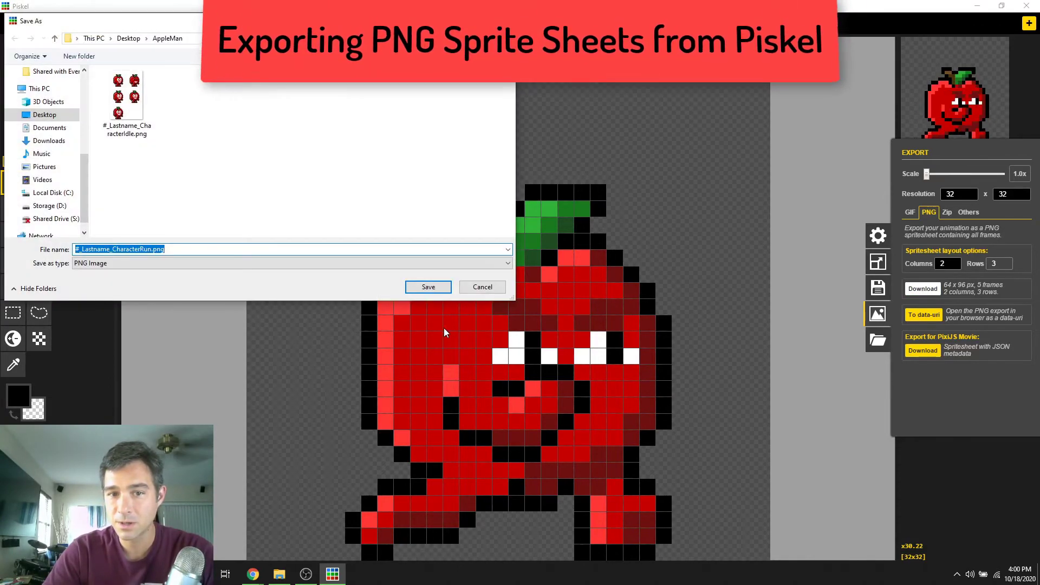
pyautogui.click(433, 286)
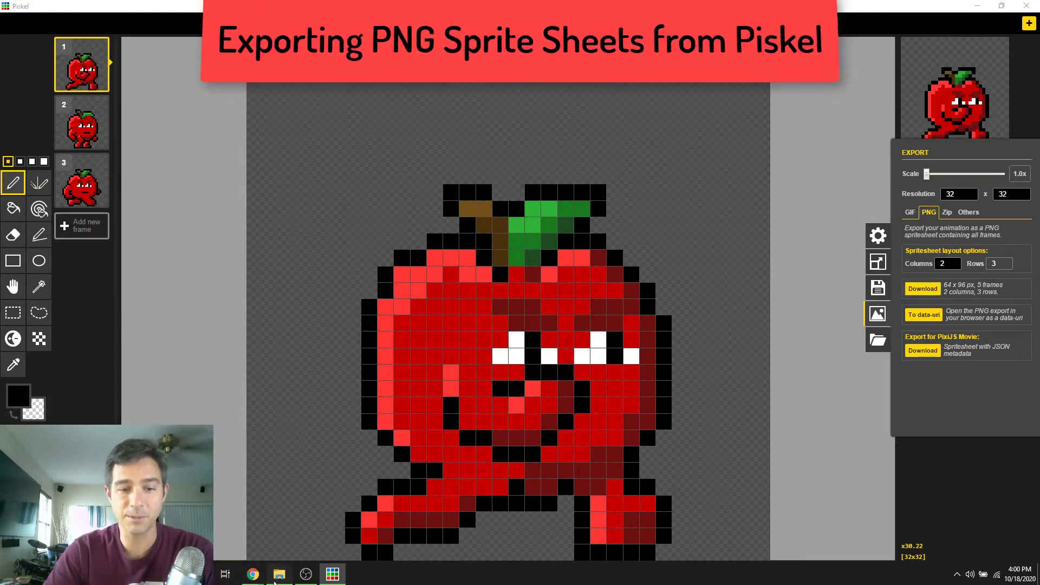
# Preview the exported idle and run sprite sheets in the AppleMan folder
pyautogui.click(274, 582)
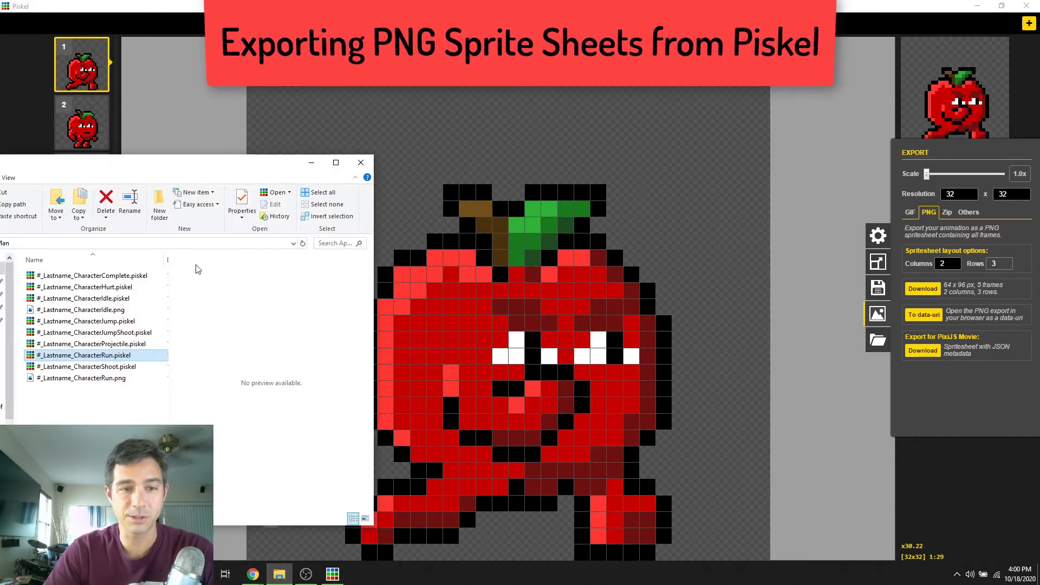
pyautogui.click(84, 309)
pyautogui.click(80, 379)
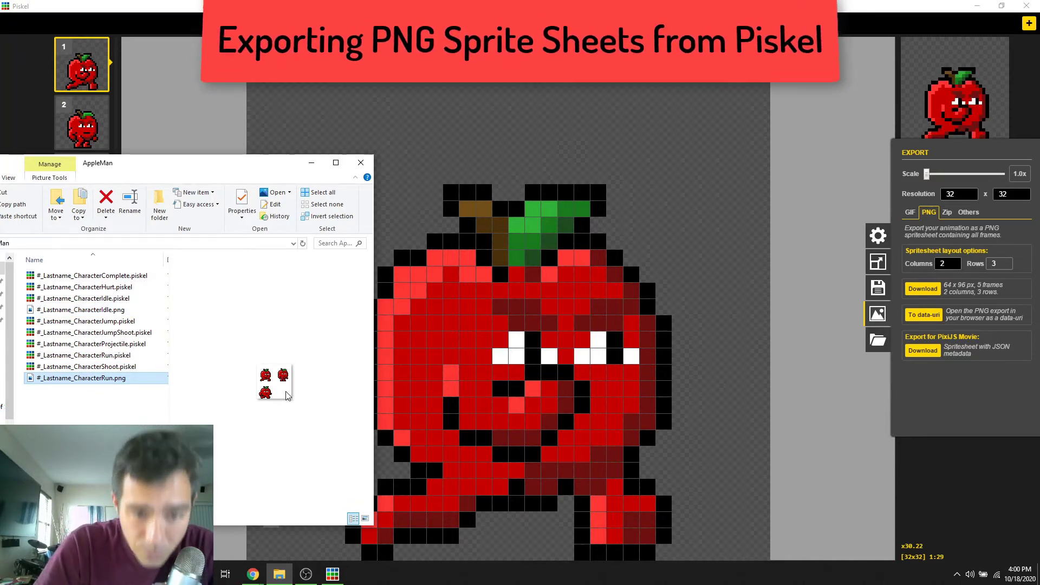
# Replace the run animation with #_Lastname_CharacterHurt, export it as #_Lastname_CharacterHurt.png, and preview the exported sheet in the AppleMan folder
pyautogui.click(311, 162)
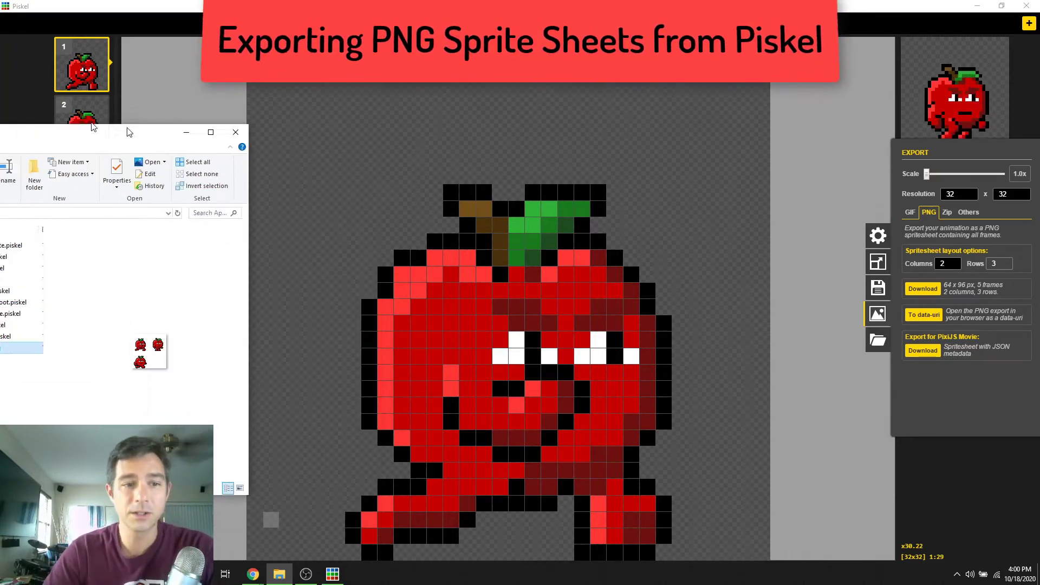
pyautogui.click(279, 574)
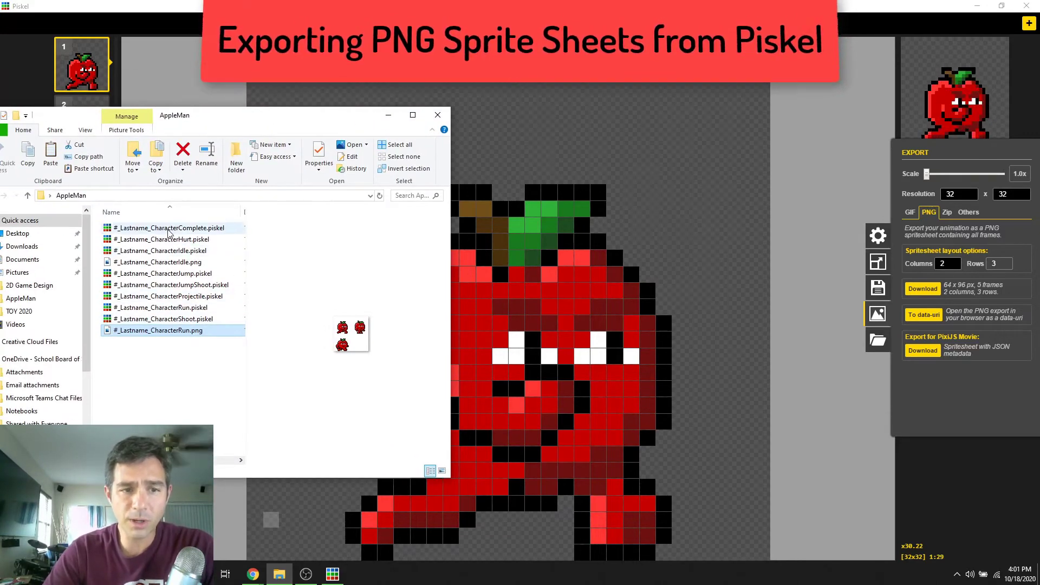
pyautogui.moveTo(163, 239); pyautogui.dragTo(591, 247)
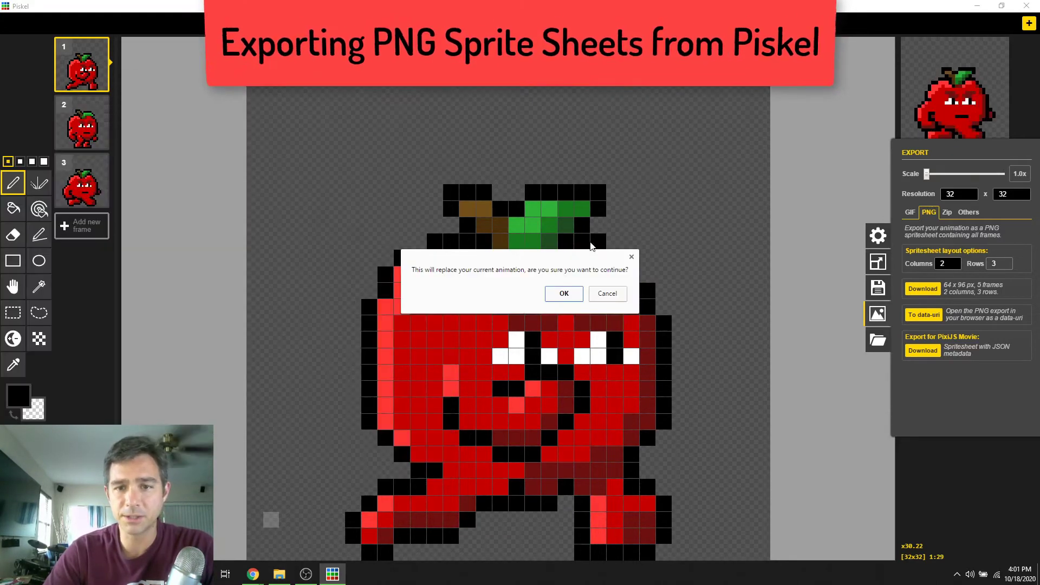
pyautogui.click(564, 293)
pyautogui.click(923, 290)
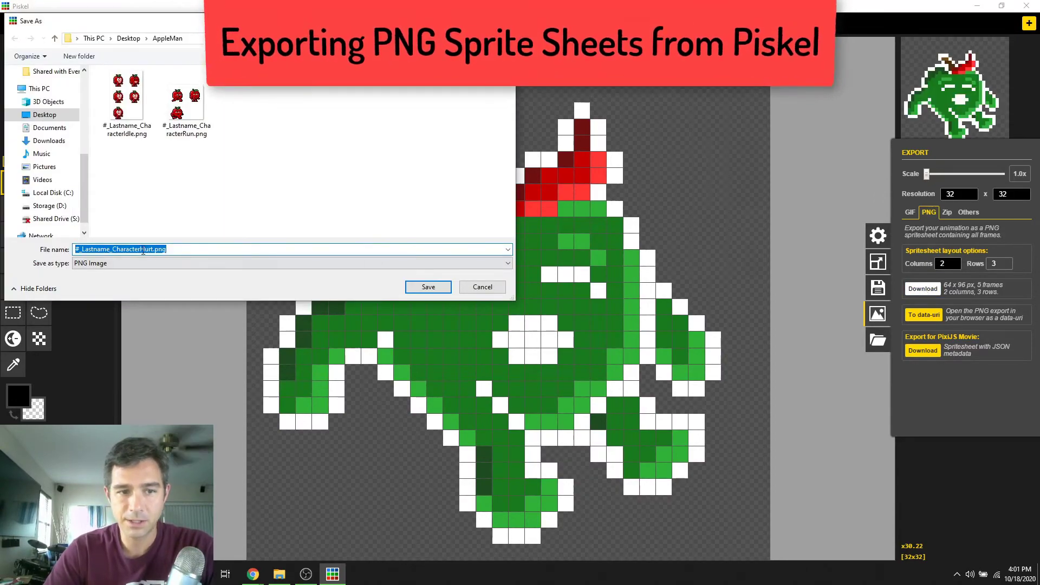
pyautogui.click(436, 287)
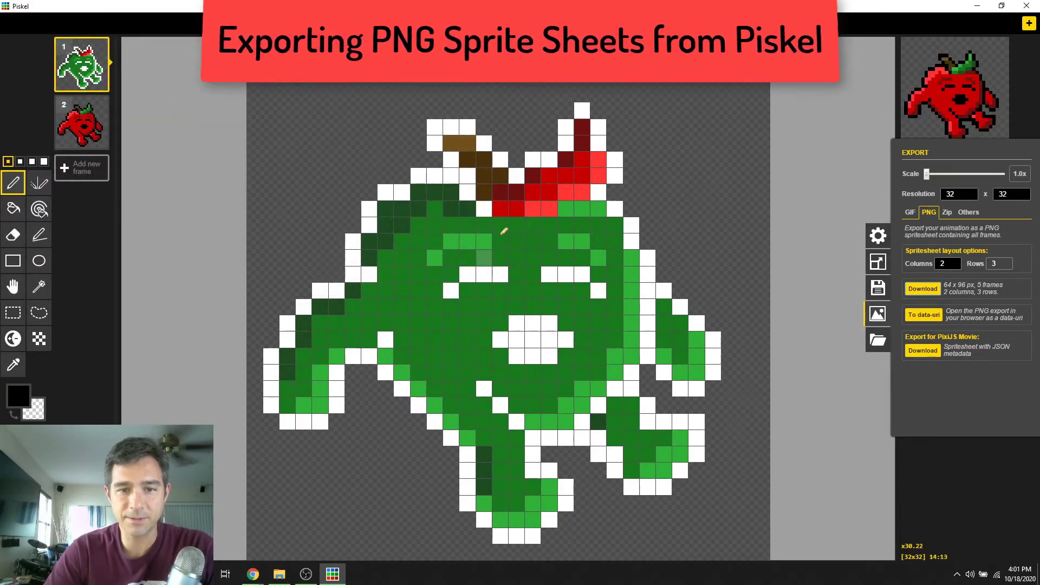
pyautogui.click(280, 574)
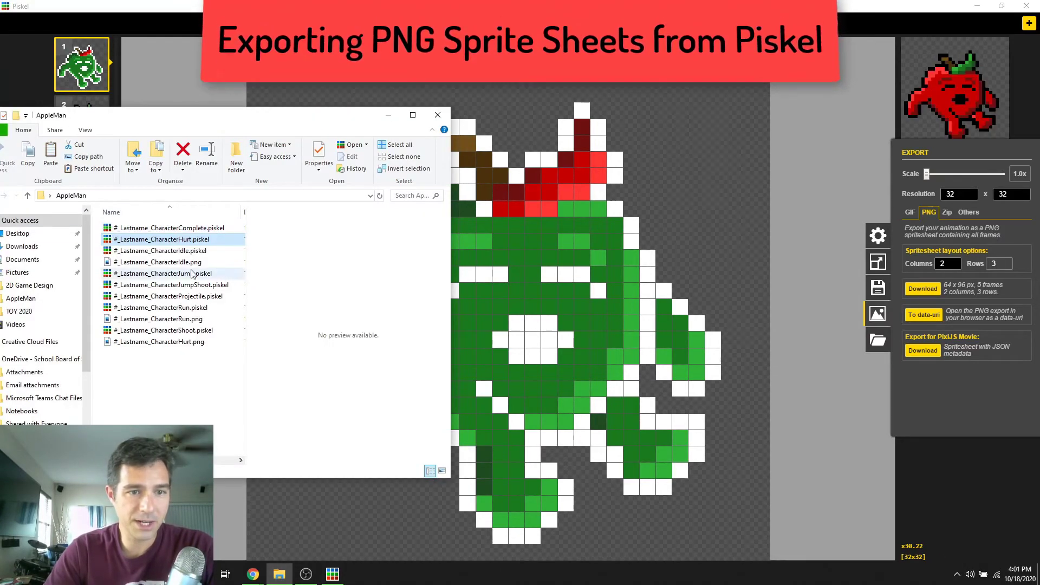
pyautogui.click(187, 343)
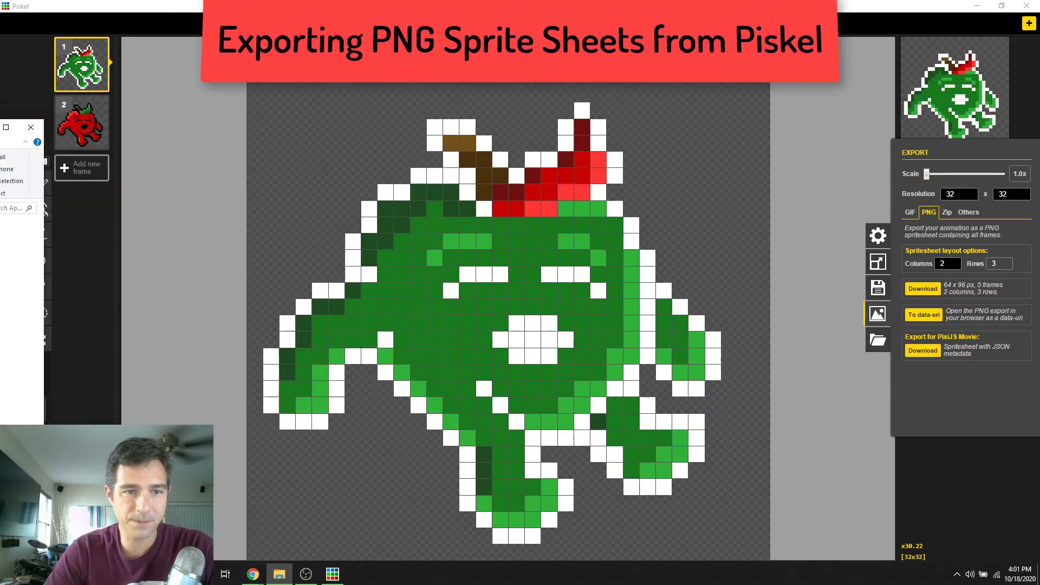
# Replace the hurt animation with #_Lastname_CharacterJump, export it as #_Lastname_CharacterJump.png, and preview the exported sheet in the AppleMan folder
pyautogui.hotkey('alt', 'Tab')
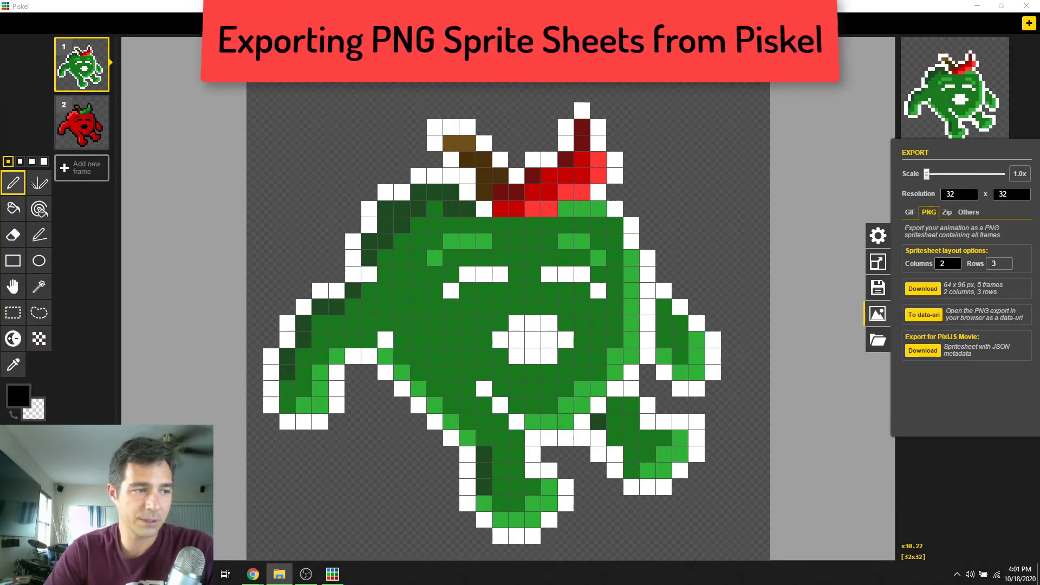
pyautogui.moveTo(358, 2); pyautogui.dragTo(350, 148)
pyautogui.click(566, 295)
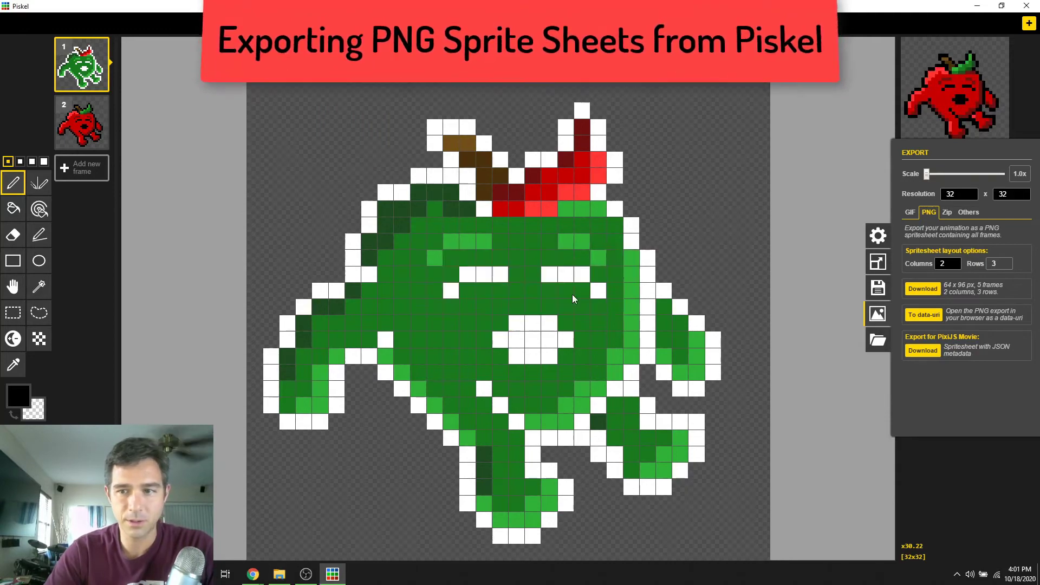
pyautogui.click(936, 291)
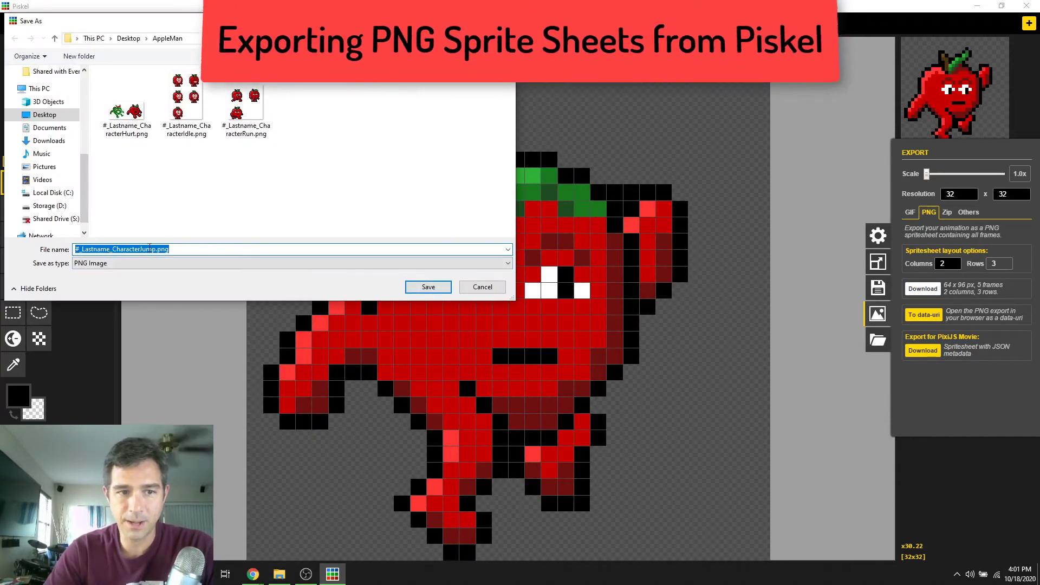
pyautogui.click(428, 286)
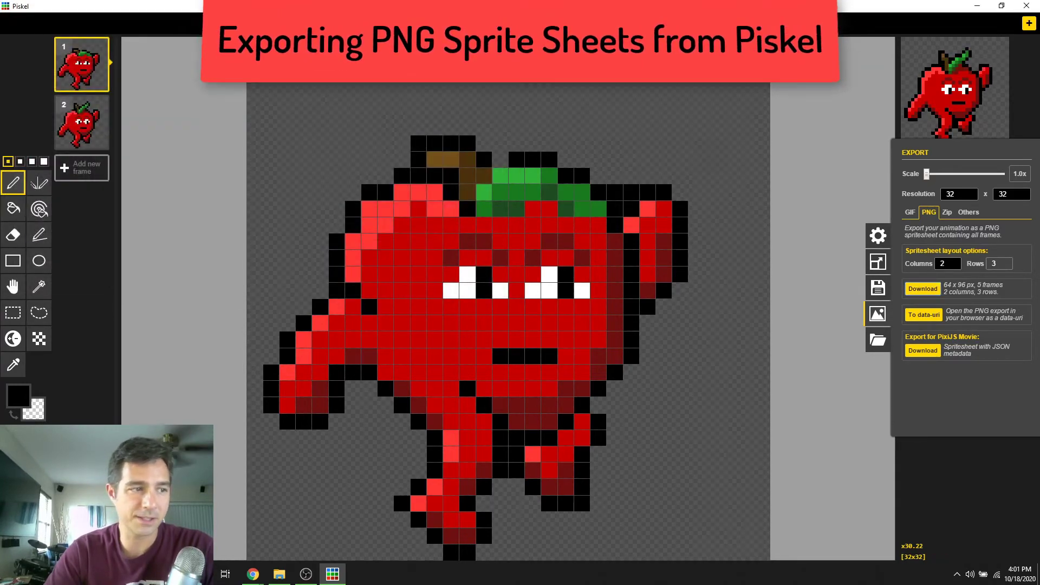
pyautogui.click(278, 574)
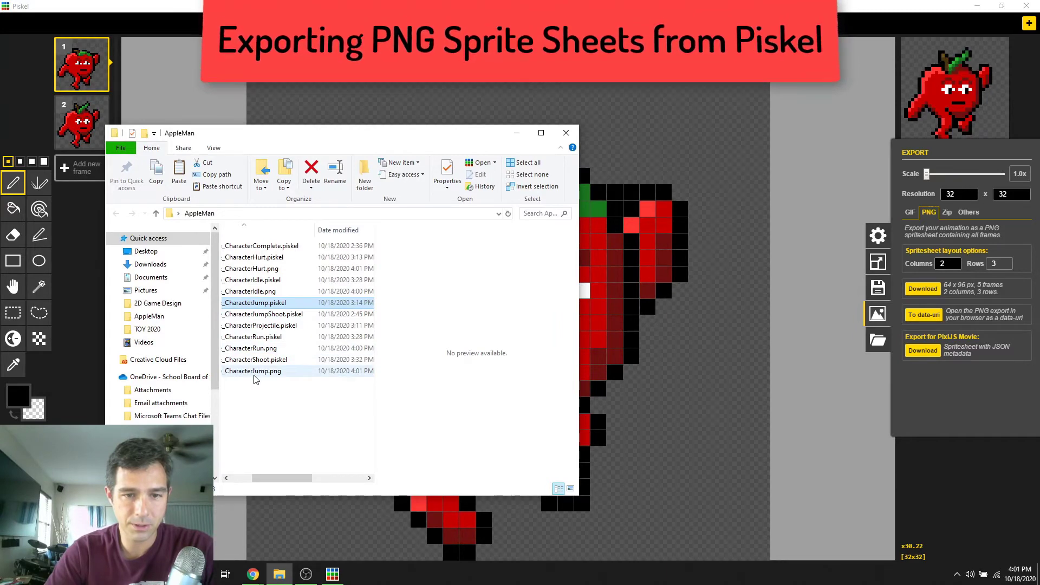
pyautogui.click(256, 374)
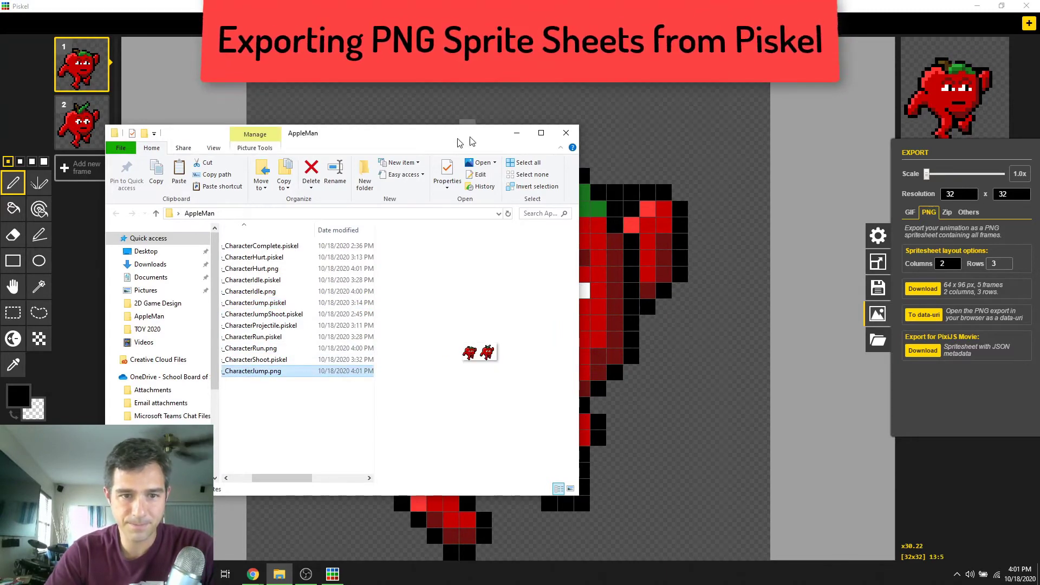
# Load the #_Lastname_CharacterJumpShoot file over the jump animation, export it as #_Lastname_CharacterJumpShoot.png, and switch back to the AppleMan folder
pyautogui.click(479, 116)
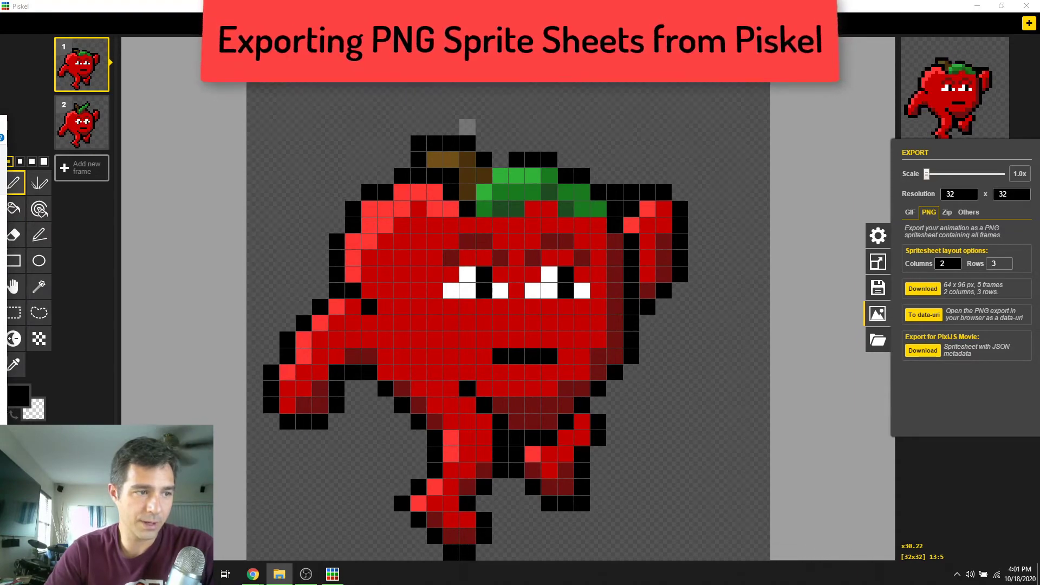
pyautogui.moveTo(108, 248); pyautogui.dragTo(379, 157)
pyautogui.click(566, 294)
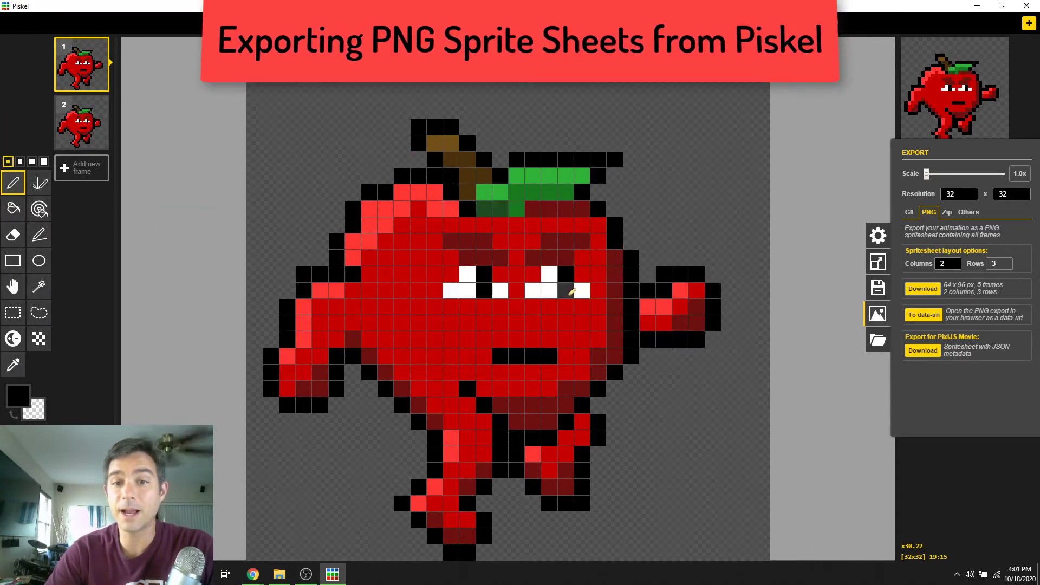
pyautogui.click(932, 288)
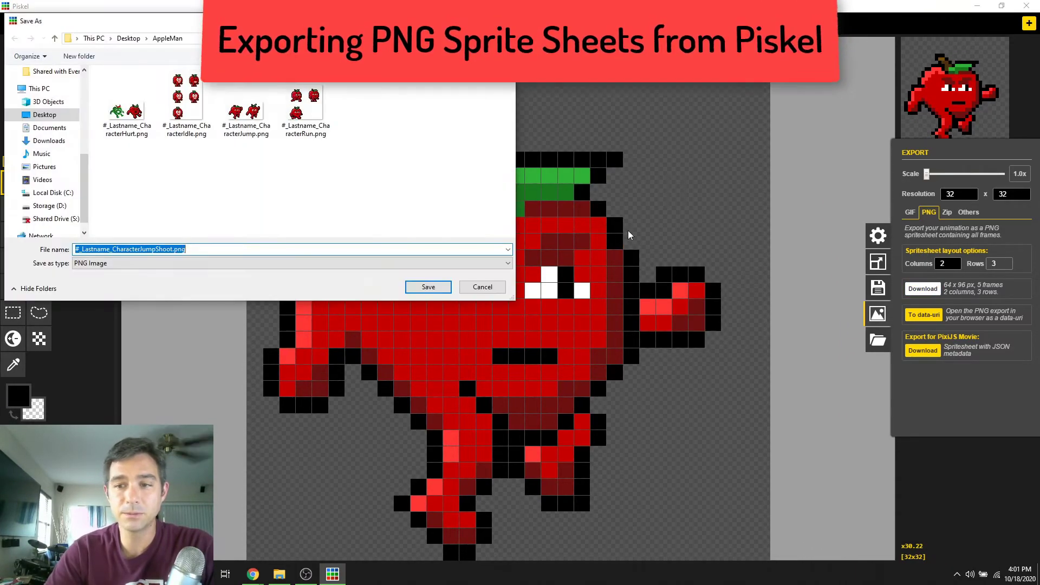
pyautogui.click(446, 293)
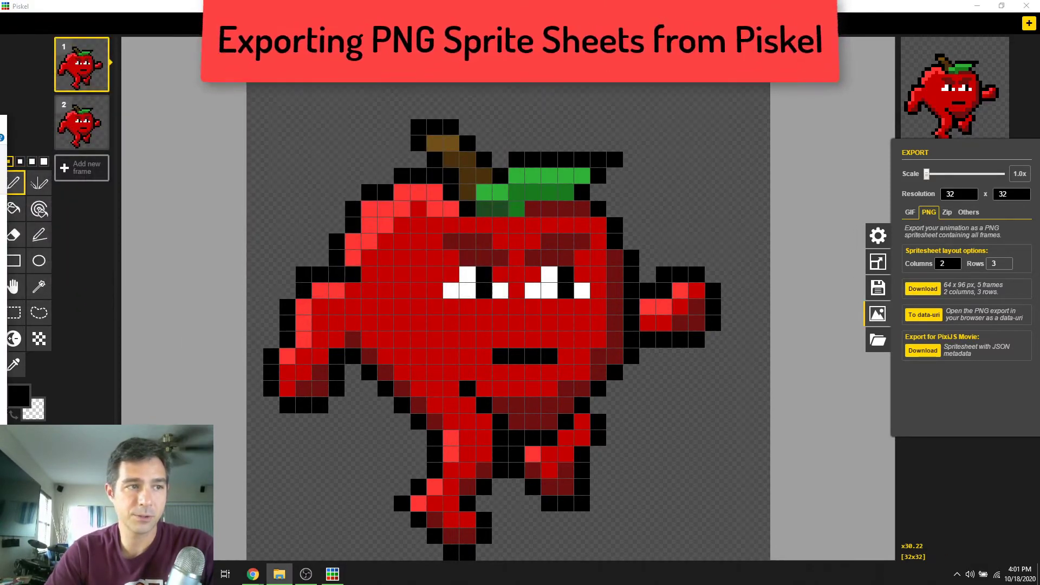
pyautogui.click(279, 574)
pyautogui.click(279, 574)
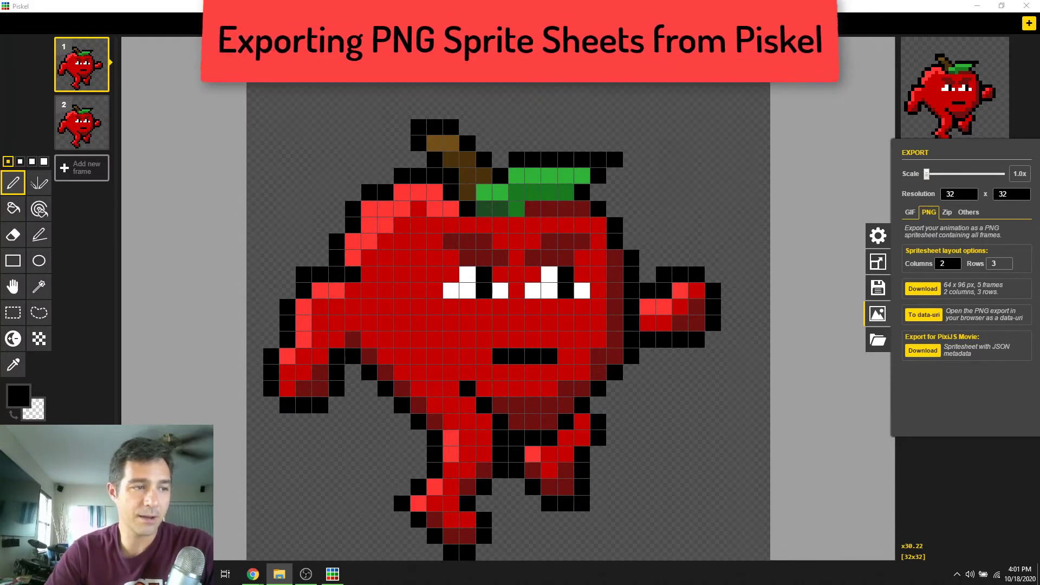
# Replace the jump-shoot animation with #_Lastname_CharacterProjectile, export it as #_Lastname_CharacterProjectile.png, and preview the exported sheet in the AppleMan folder
pyautogui.moveTo(244, 217); pyautogui.dragTo(253, 234)
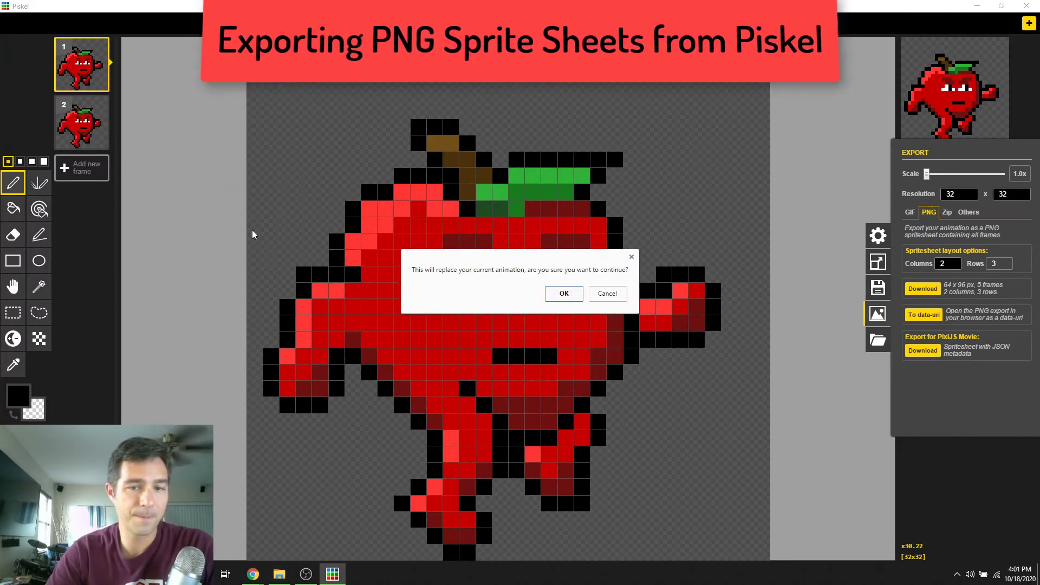
pyautogui.click(558, 294)
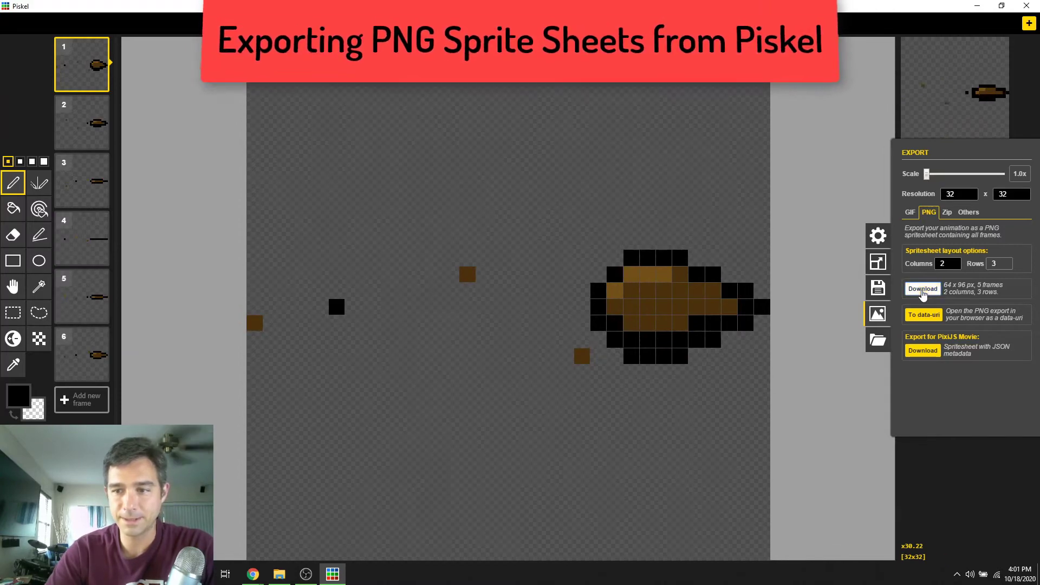
pyautogui.click(922, 289)
pyautogui.click(428, 287)
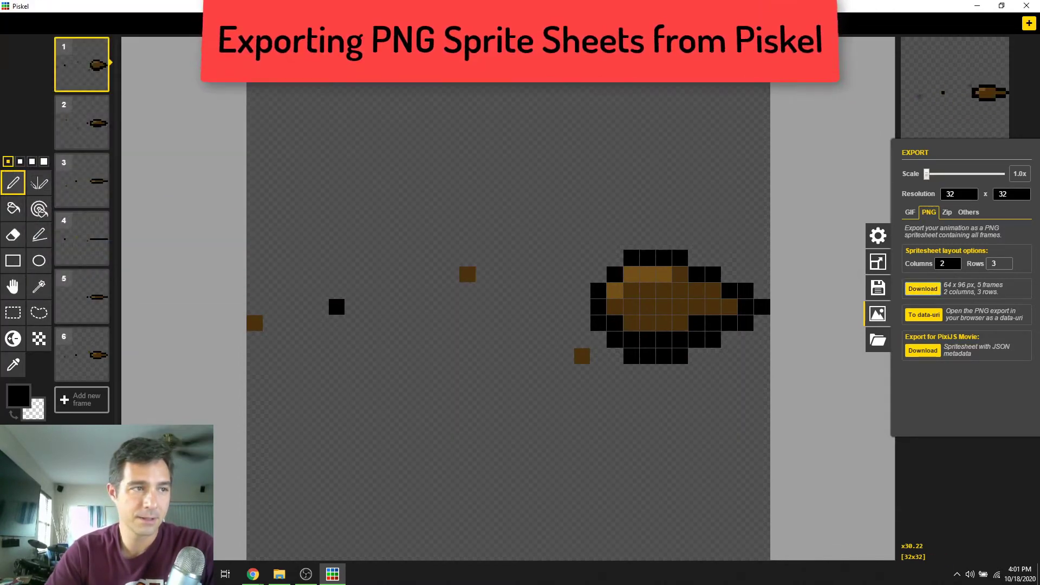
pyautogui.click(279, 574)
pyautogui.moveTo(168, 310); pyautogui.dragTo(359, 289)
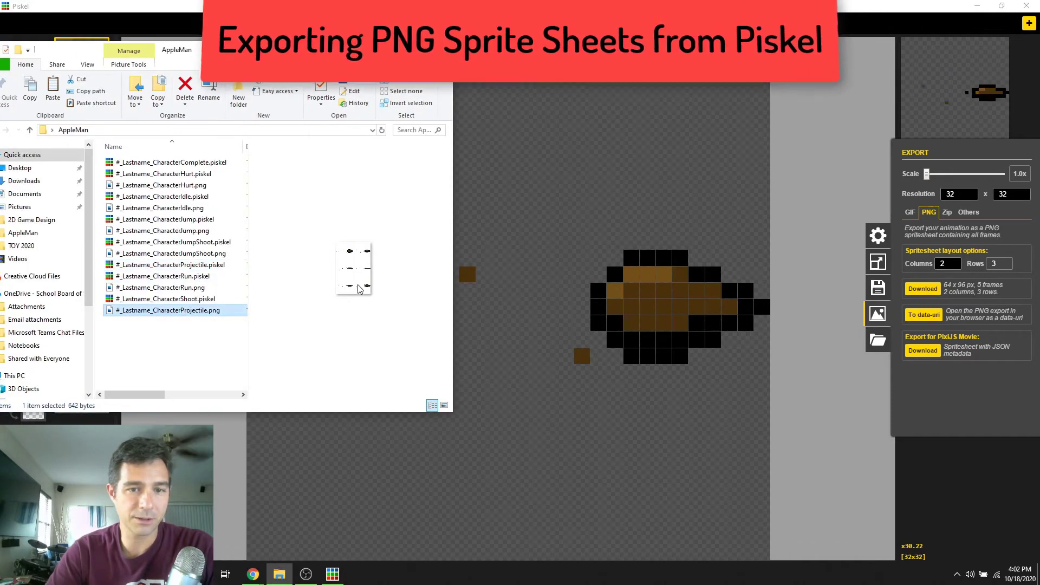
# Replace the projectile animation with #_Lastname_CharacterShoot and export it as the PNG sprite sheet #_Lastname_CharacterShoot.png
pyautogui.click(155, 278)
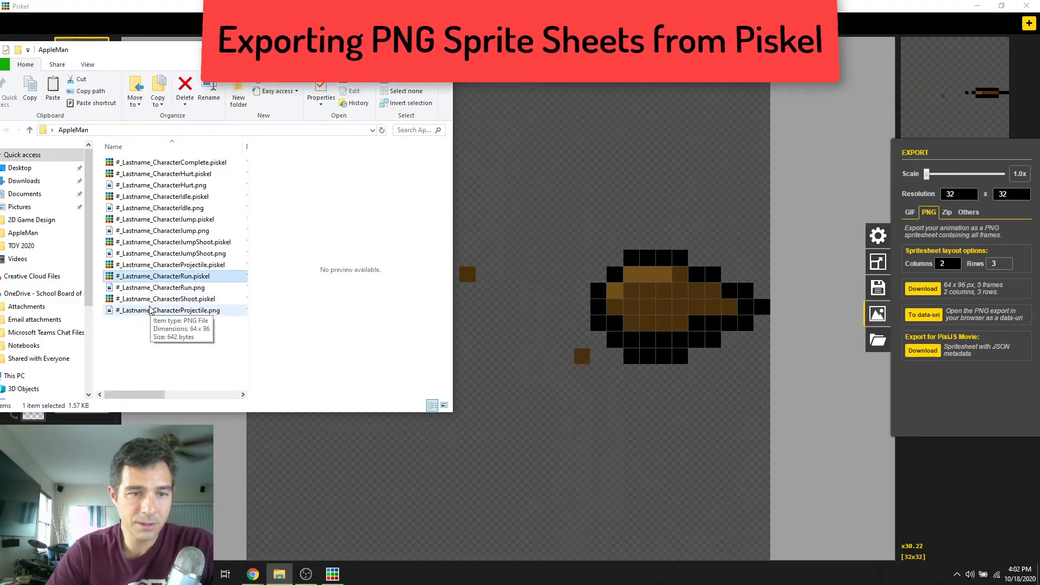
pyautogui.moveTo(147, 301); pyautogui.dragTo(622, 154)
pyautogui.click(564, 293)
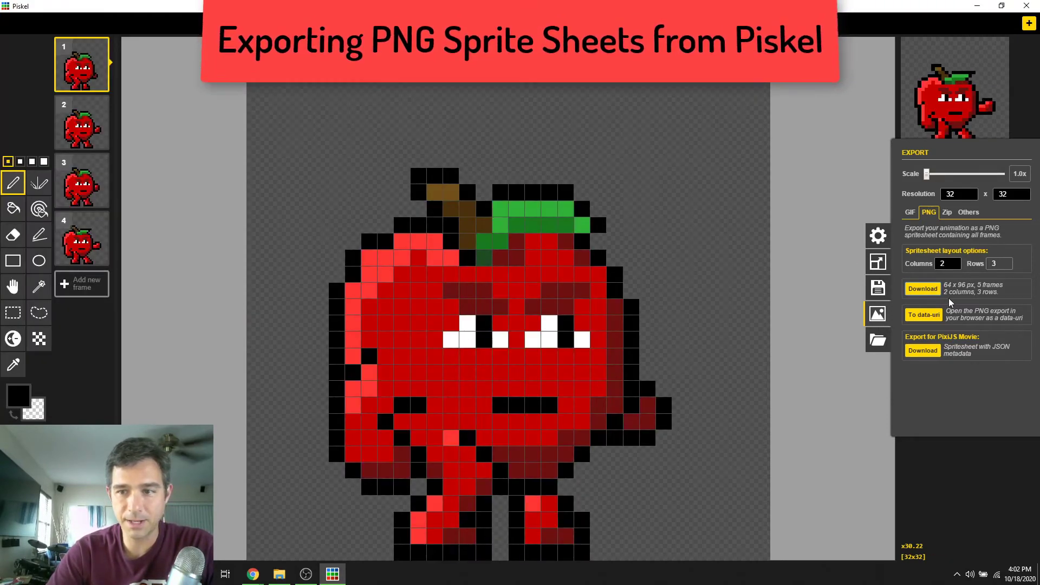
pyautogui.click(922, 289)
pyautogui.click(441, 290)
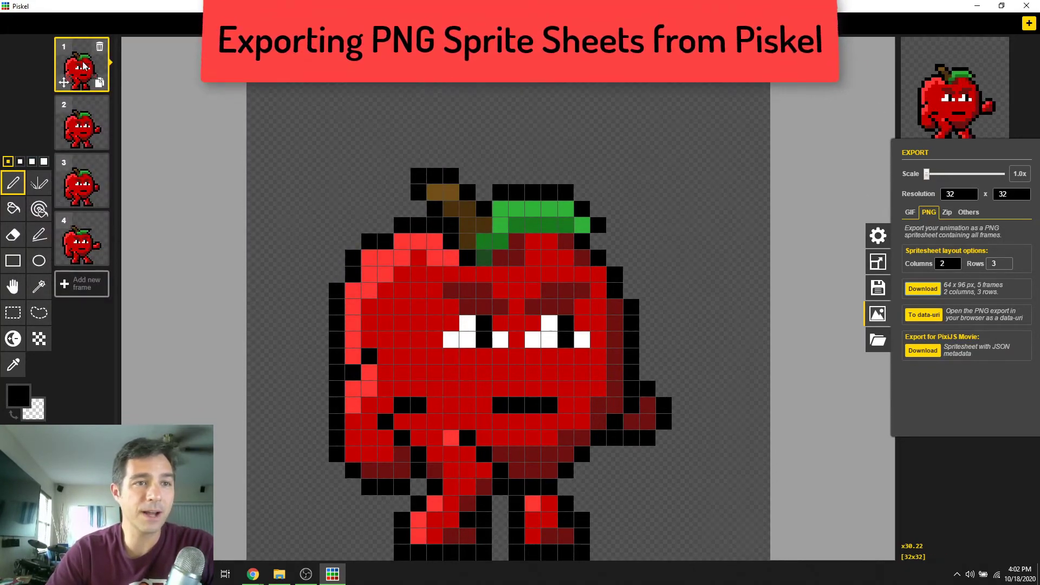
# Return to the AppleMan folder and preview the exported PNG sprite sheets one after another, from hurt through shoot
pyautogui.hotkey('alt', 'Tab')
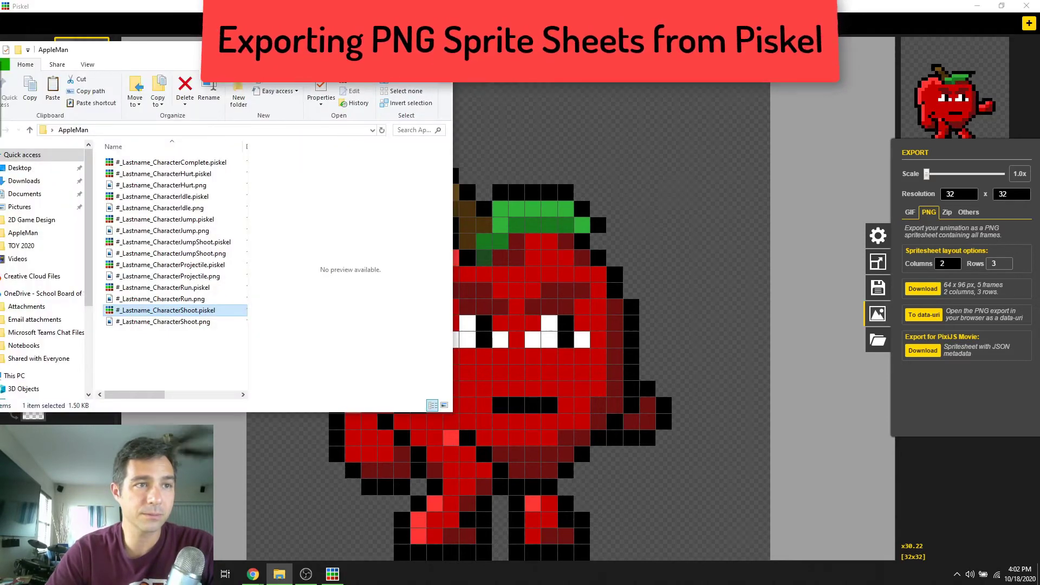
pyautogui.moveTo(303, 50); pyautogui.dragTo(513, 70)
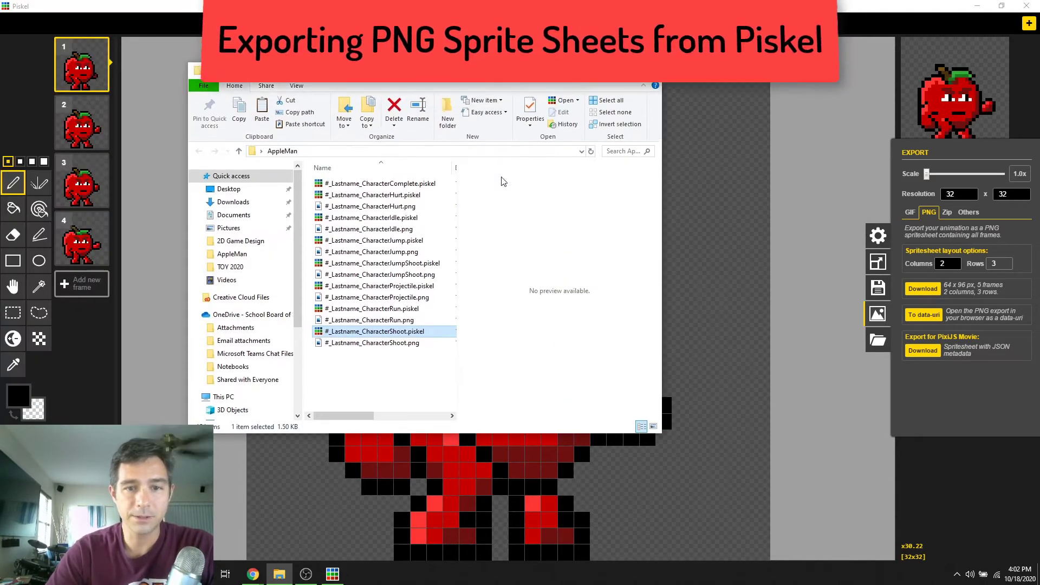
pyautogui.click(428, 378)
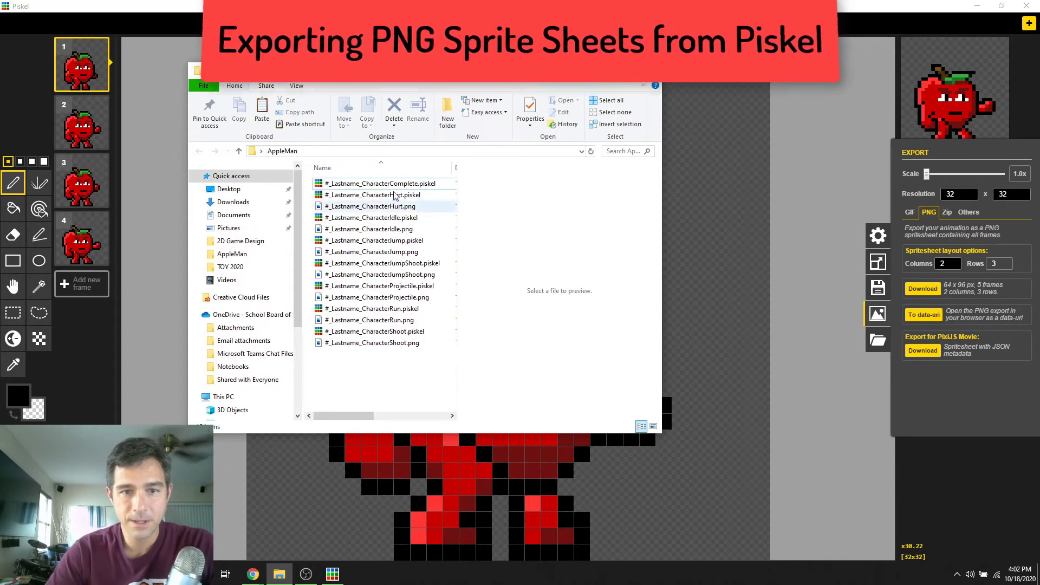
pyautogui.click(352, 216)
pyautogui.press('Up')
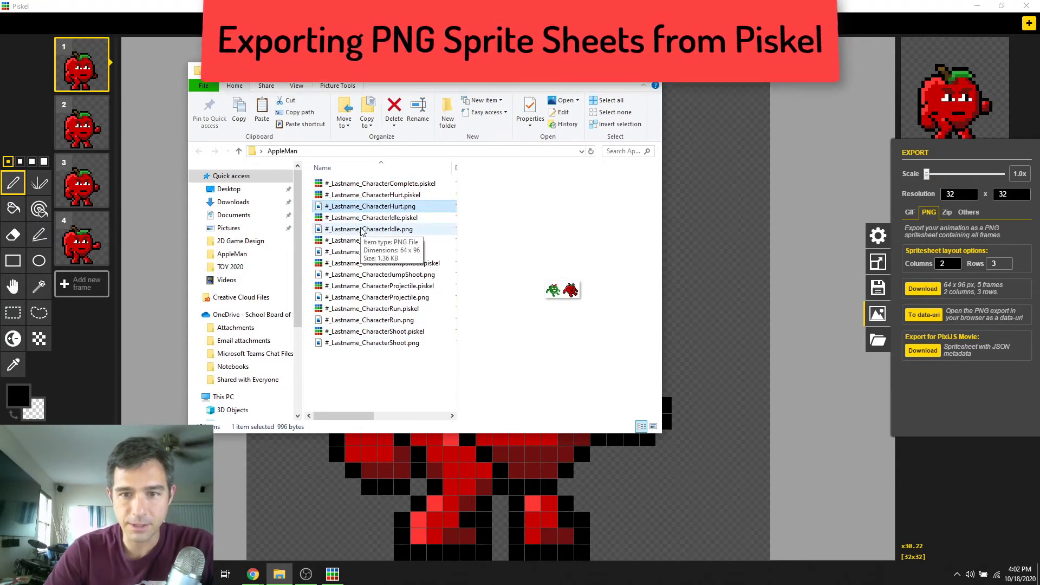
pyautogui.press('Down')
pyautogui.press('Down')
pyautogui.press('Down')
pyautogui.press('Down')
pyautogui.press('Down')
pyautogui.press('Down')
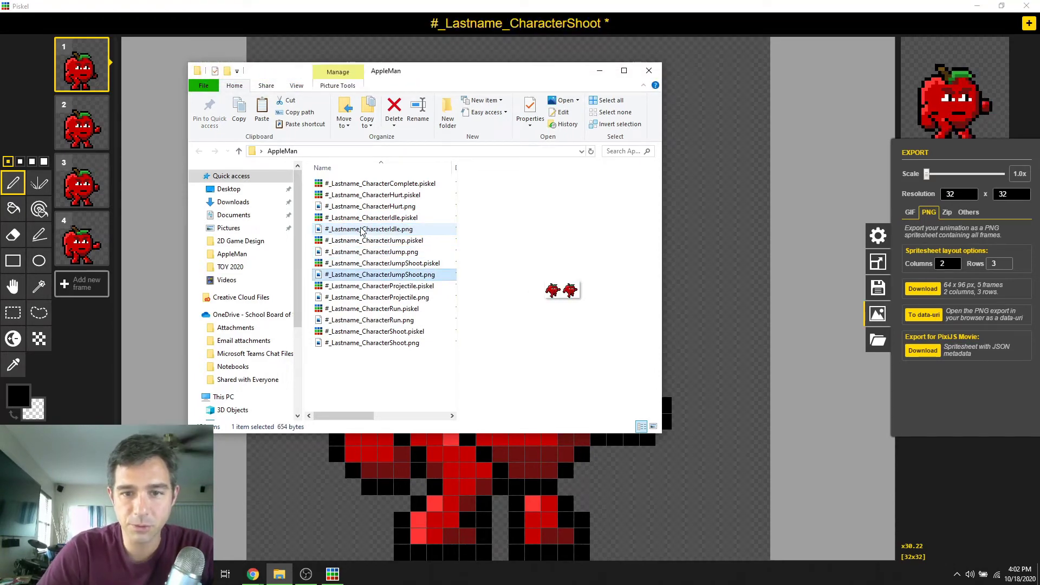
pyautogui.press('Down')
pyautogui.press('Down')
pyautogui.press('Down')
pyautogui.press('Down')
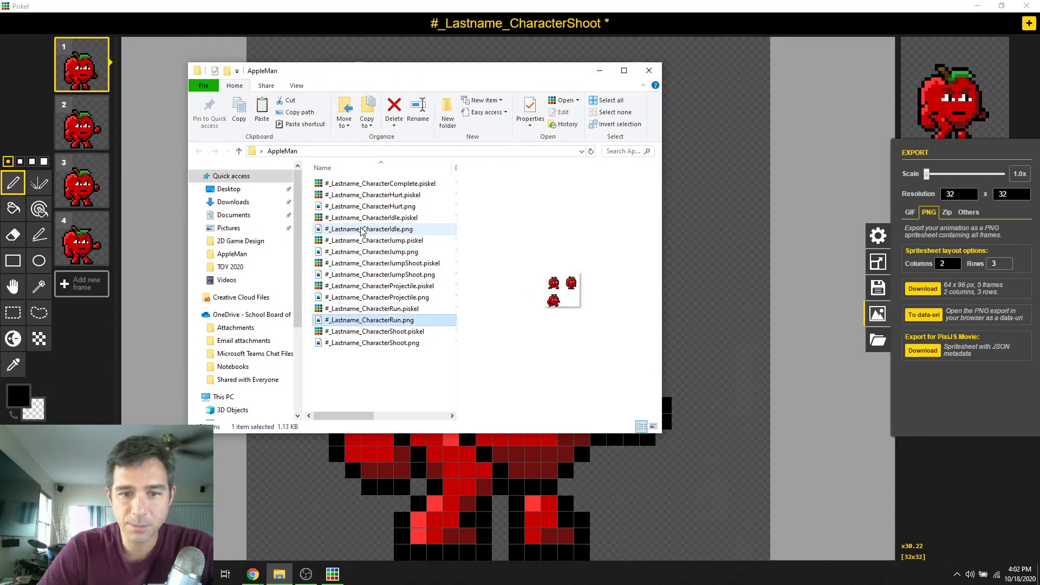
pyautogui.press('Down')
pyautogui.press('Down')
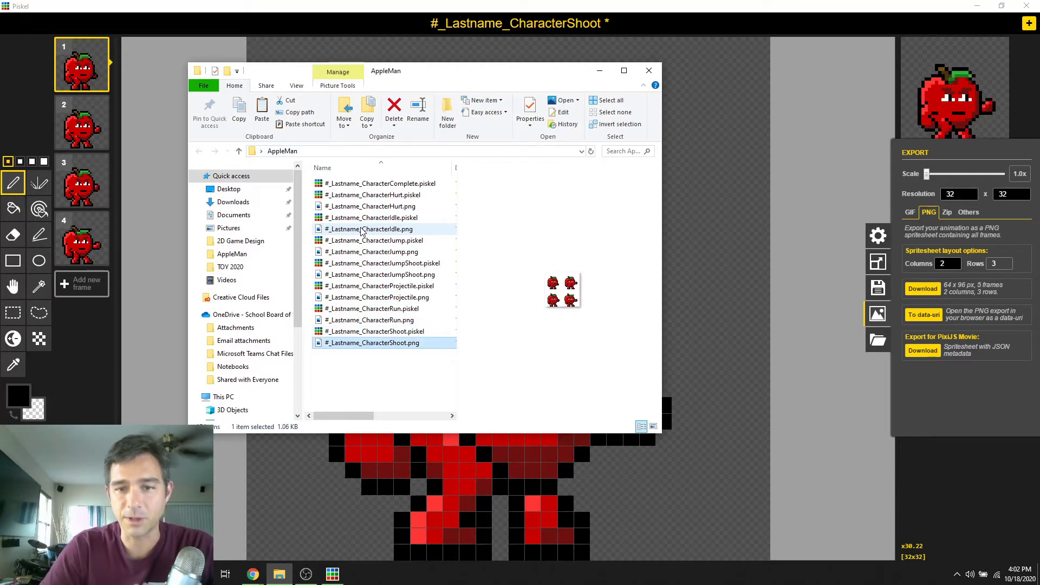
# Move the folder window aside, create a new blank Piskel, close the CharacterShoot window, and maximize the new one
pyautogui.moveTo(536, 83)
pyautogui.mouseDown()
pyautogui.moveTo(672, 80)
pyautogui.moveTo(0, 148)
pyautogui.moveTo(0, 129)
pyautogui.mouseUp()
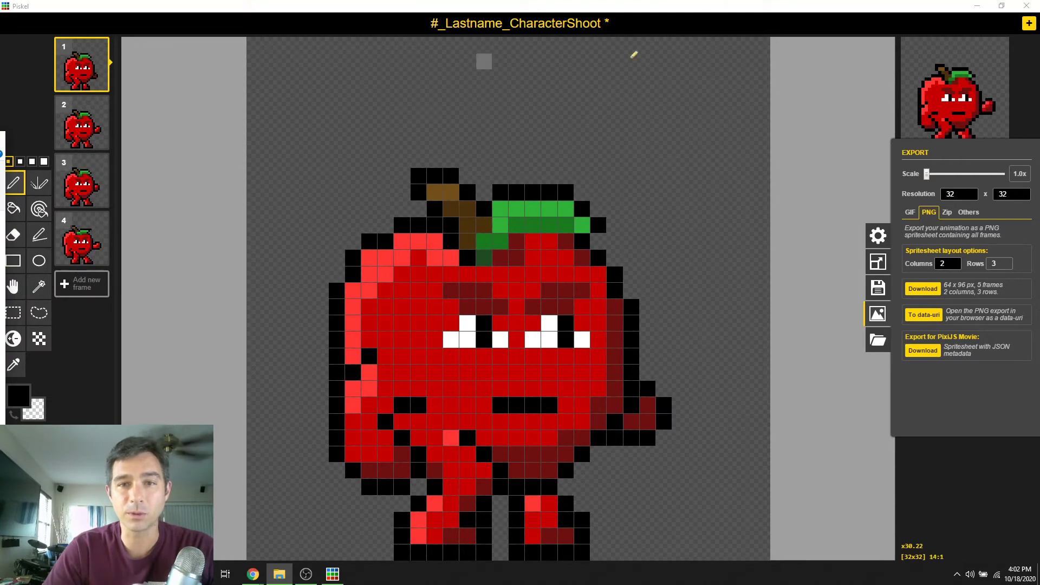
pyautogui.click(1029, 24)
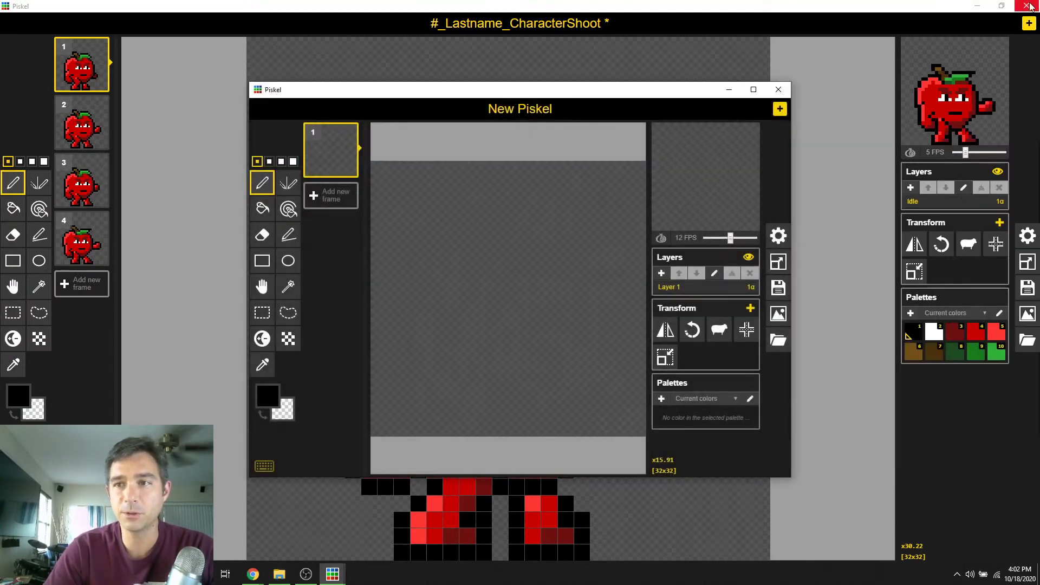
pyautogui.click(1028, 6)
pyautogui.press('Return')
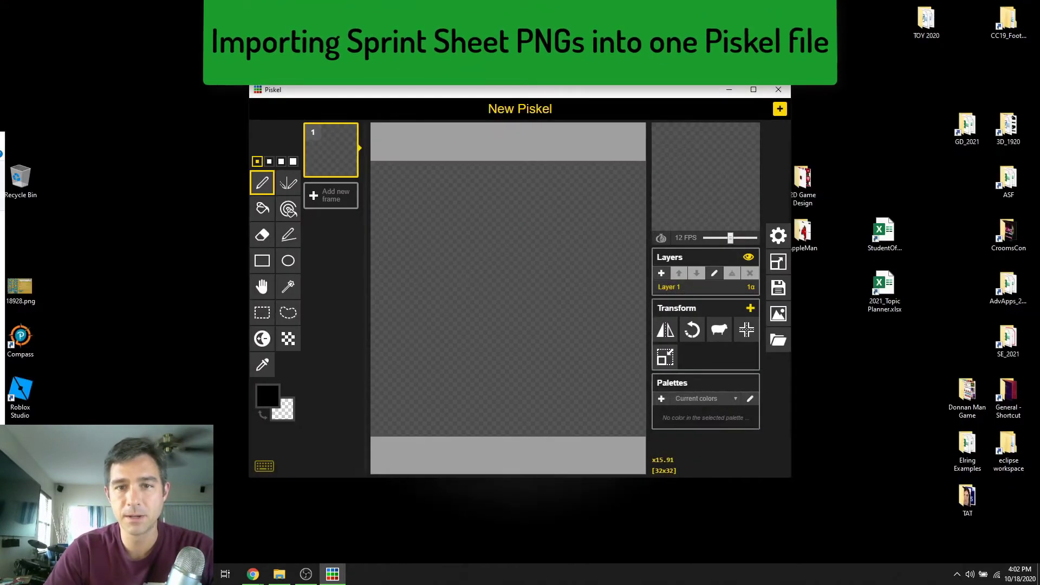
pyautogui.doubleClick(638, 91)
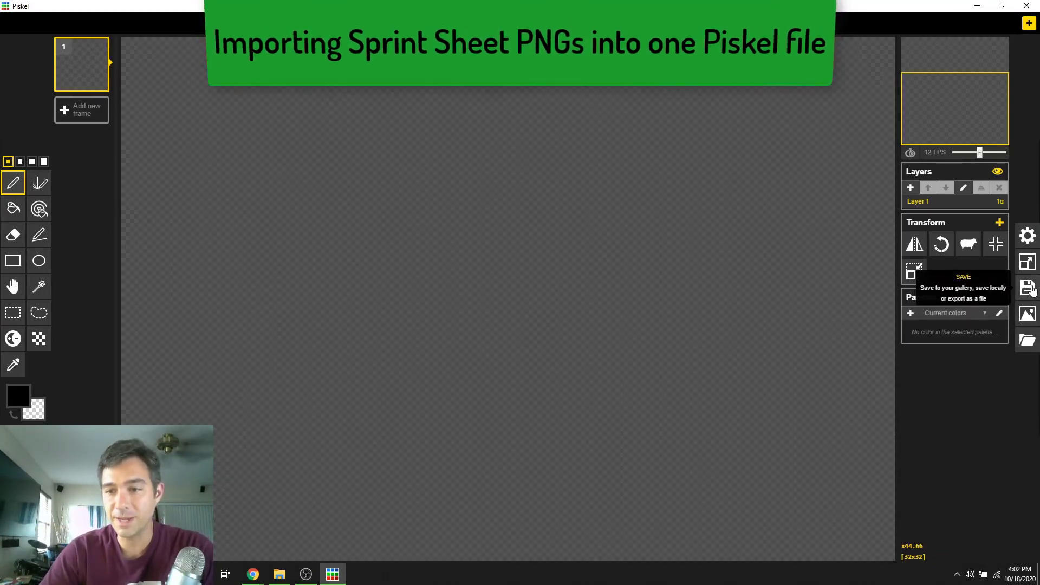
# Import #_Lastname_CharacterHurt.png as a spritesheet with 32 x 32 frames, replacing the blank animation, and open the save options
pyautogui.click(1031, 344)
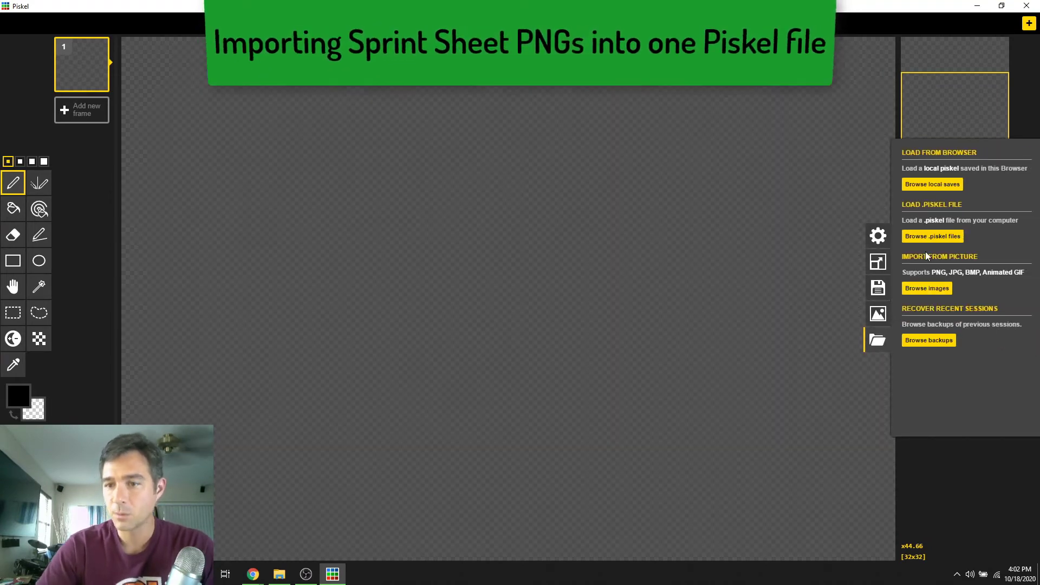
pyautogui.click(936, 290)
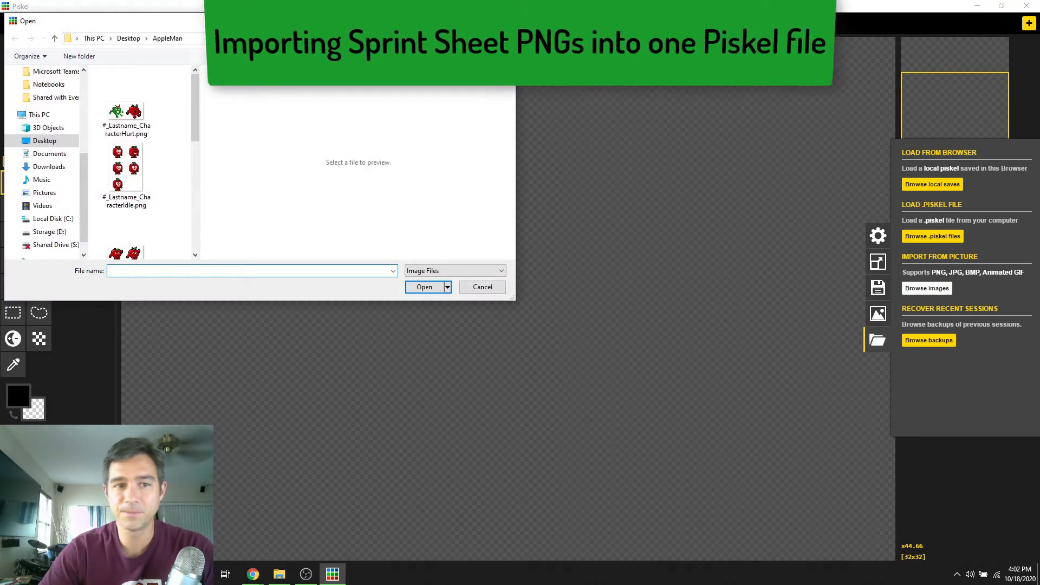
pyautogui.click(134, 119)
pyautogui.click(135, 185)
pyautogui.click(148, 130)
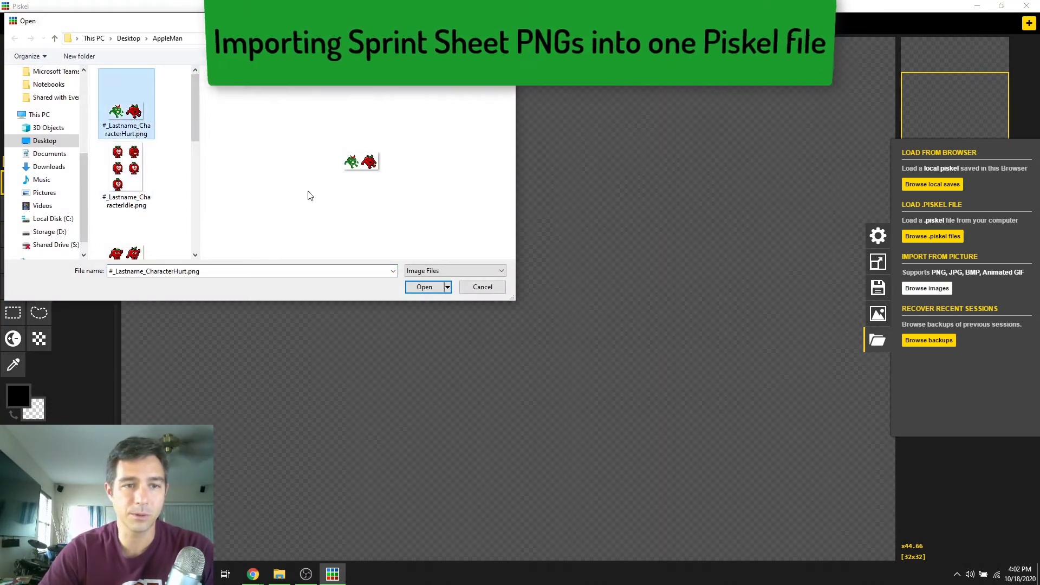
pyautogui.click(425, 288)
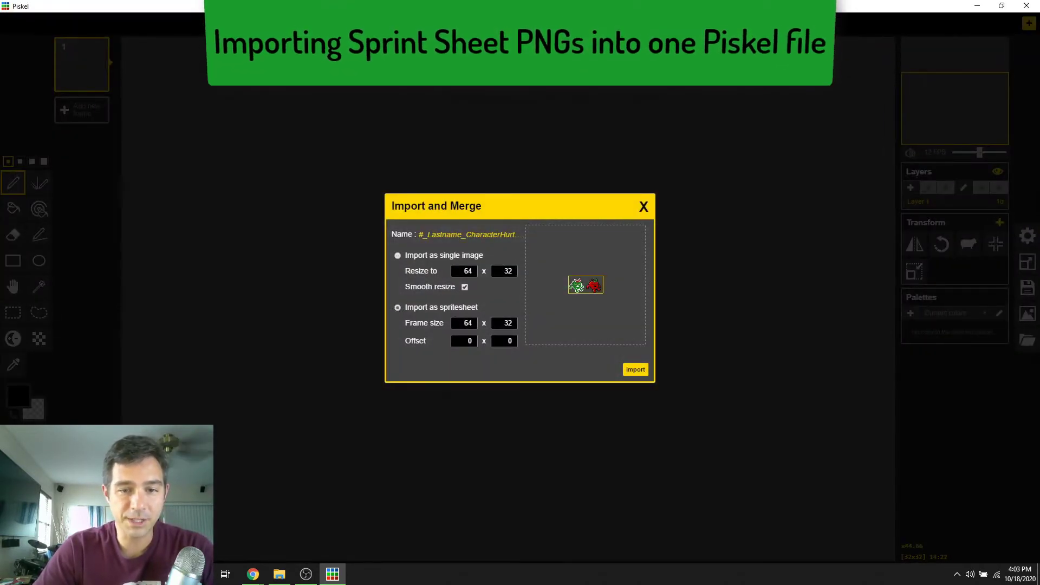
pyautogui.write('32')
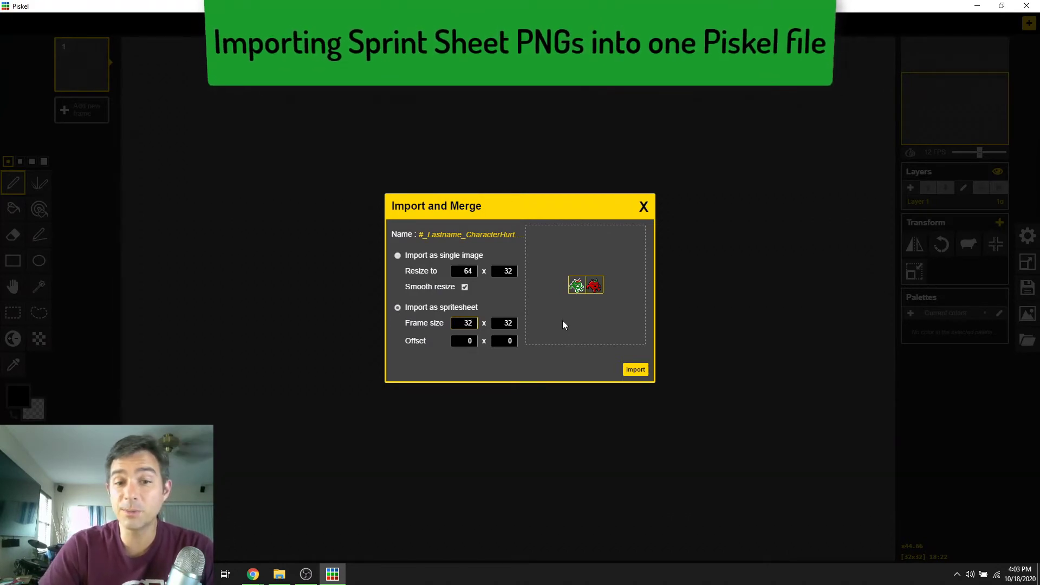
pyautogui.click(635, 370)
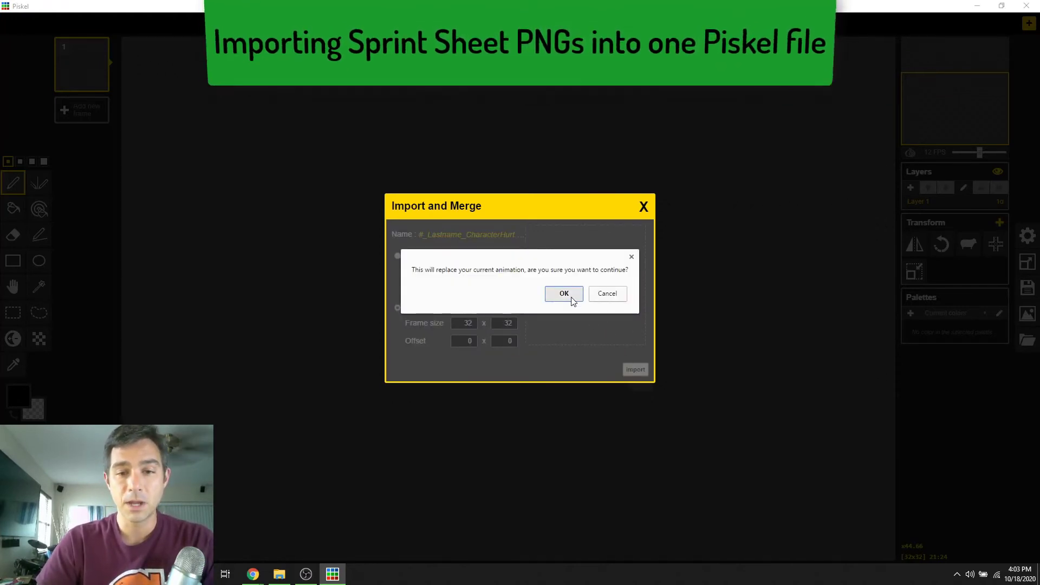
pyautogui.click(571, 299)
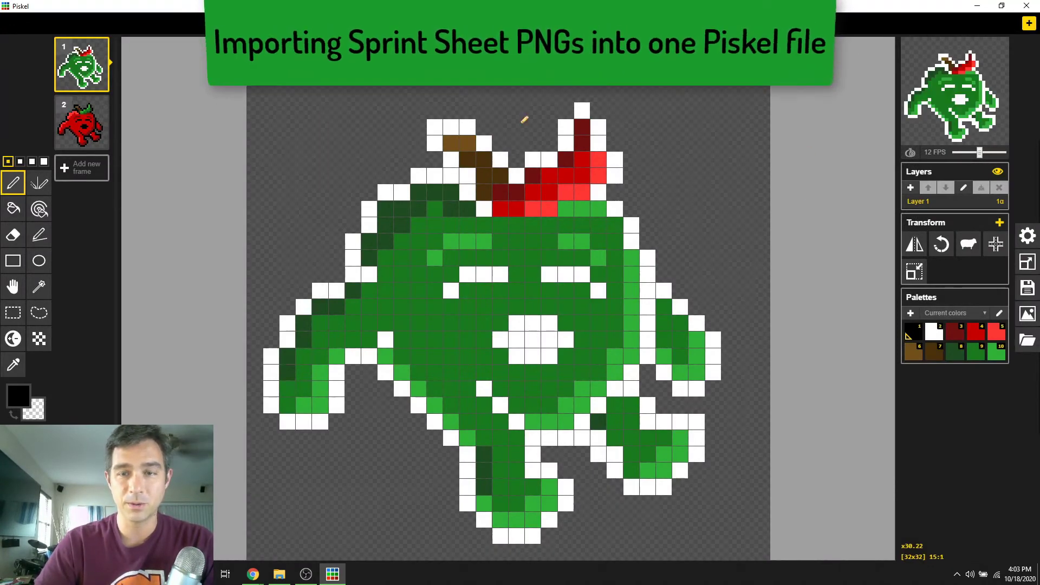
pyautogui.click(1027, 288)
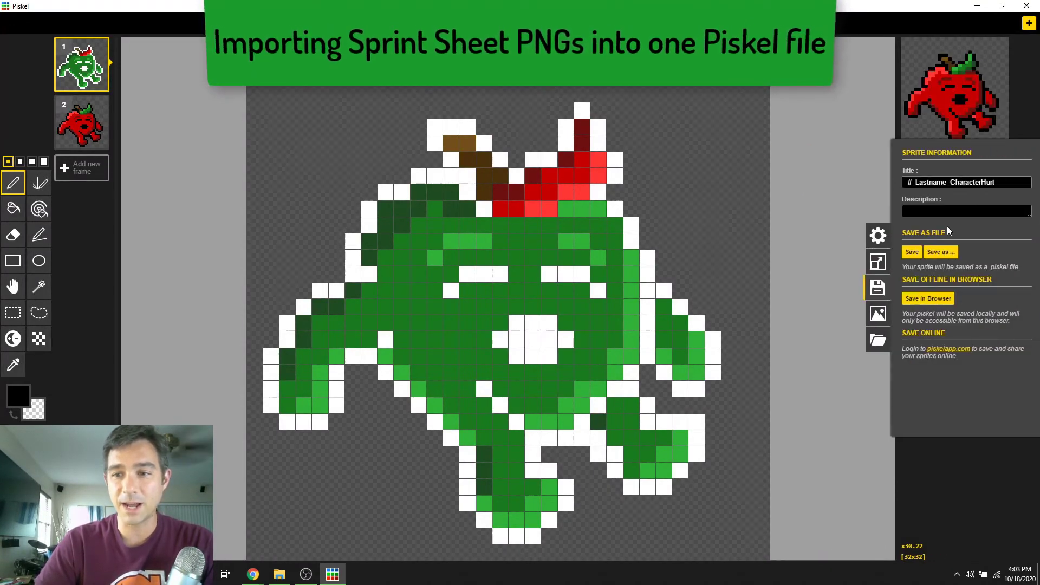
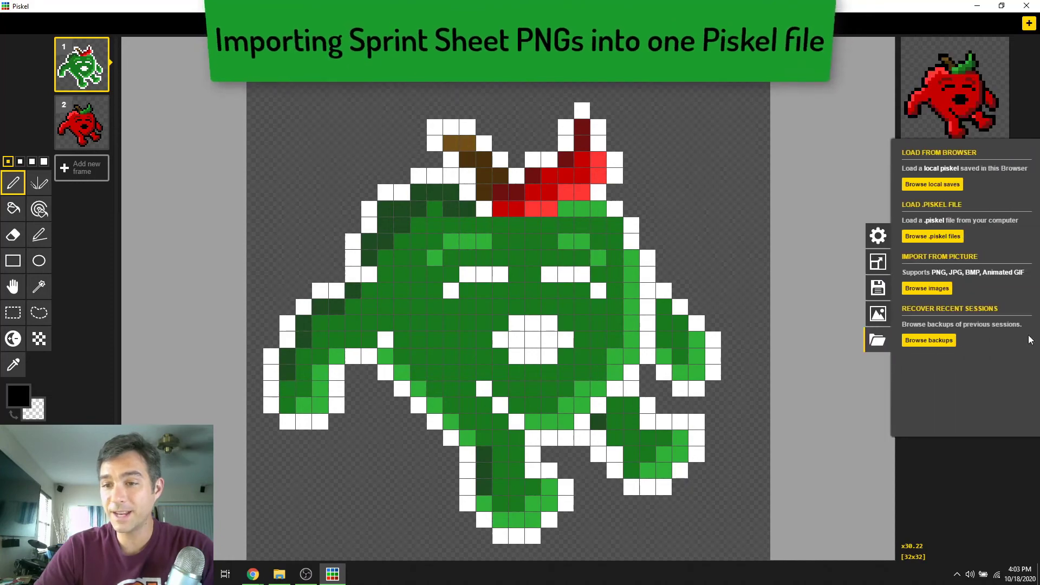
# Choose #_Lastname_CharacterIdle.png as the picture to import and set it up as a spritesheet with a 32 x 32 frame size
pyautogui.click(936, 292)
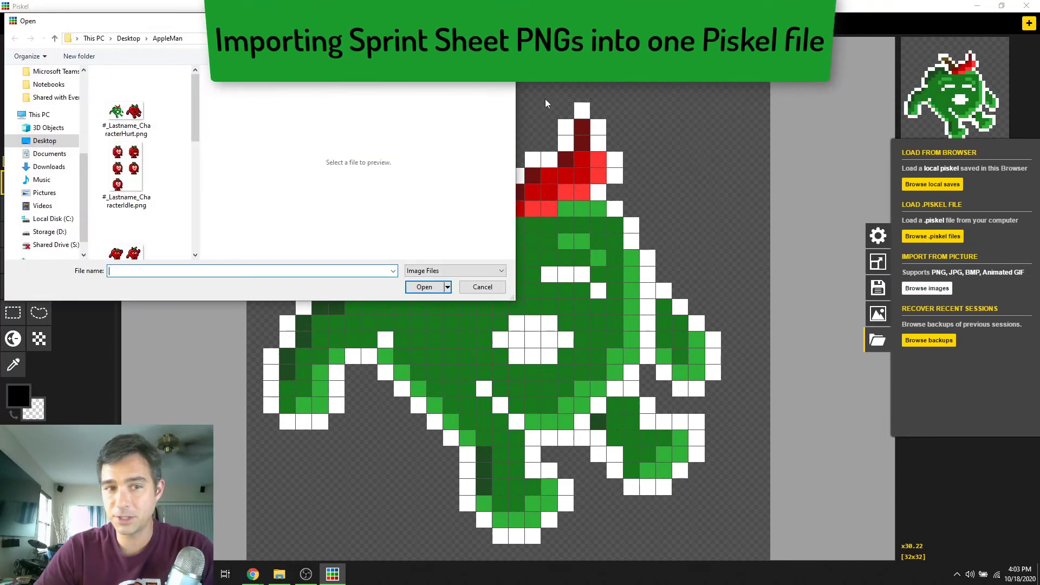
pyautogui.click(127, 173)
pyautogui.click(424, 287)
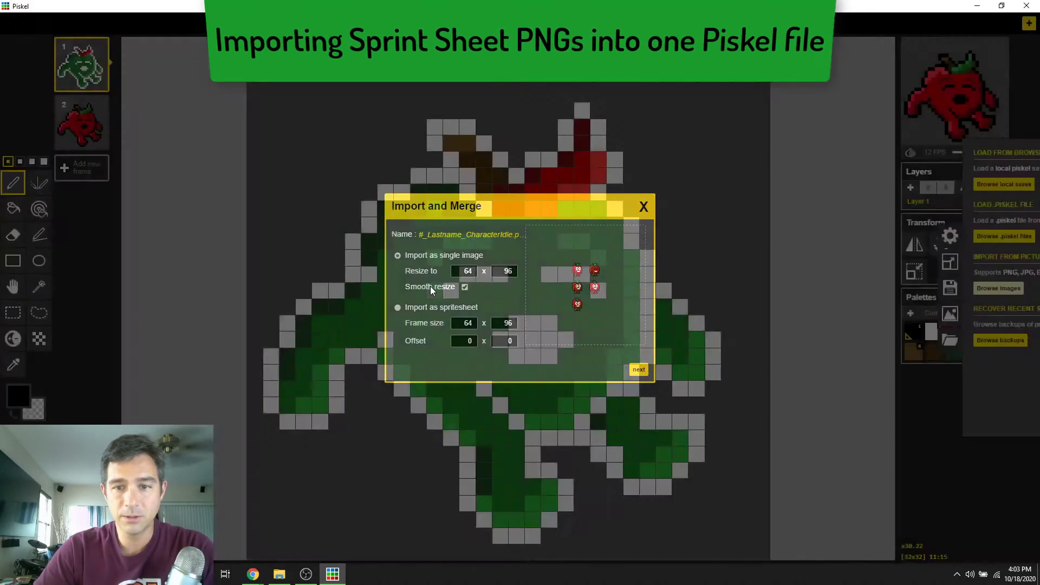
pyautogui.click(397, 307)
pyautogui.press('Tab')
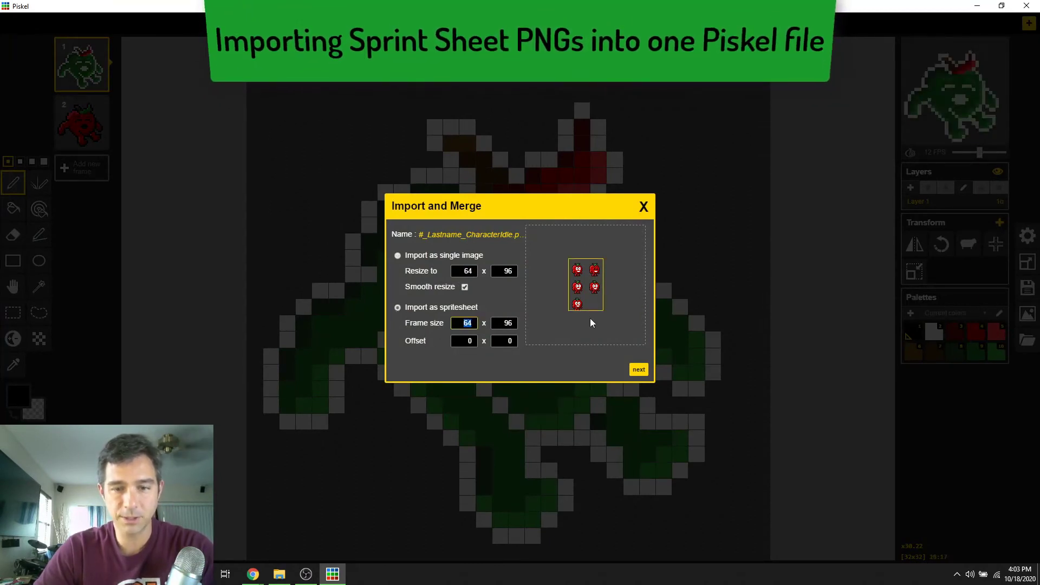
pyautogui.write('32')
pyautogui.press('Tab')
pyautogui.write('32')
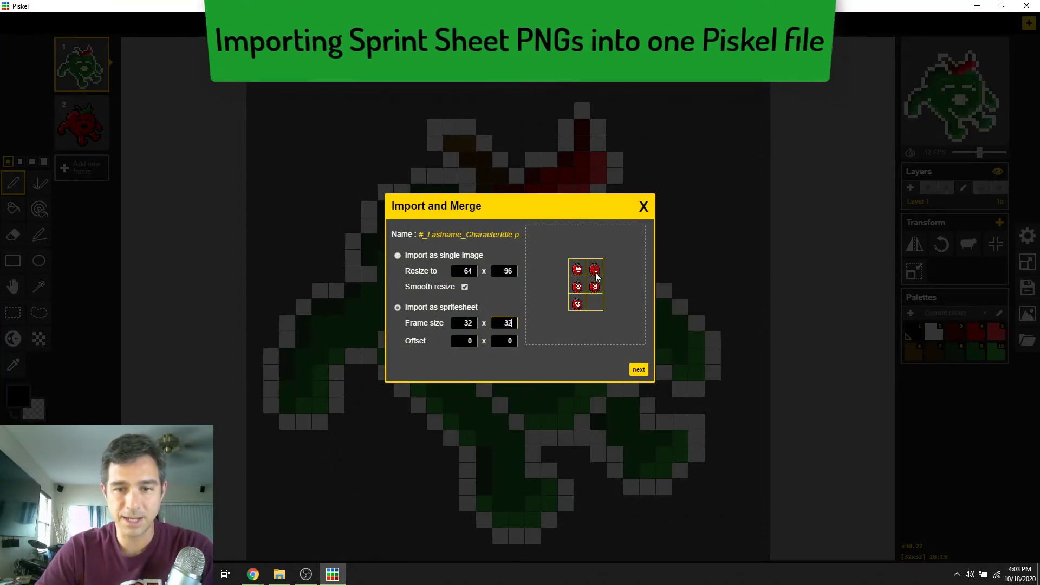
# Combine the idle sheet with the current sprite as new frames inserted at frame 1, and move the first hurt frame to position 6
pyautogui.click(638, 371)
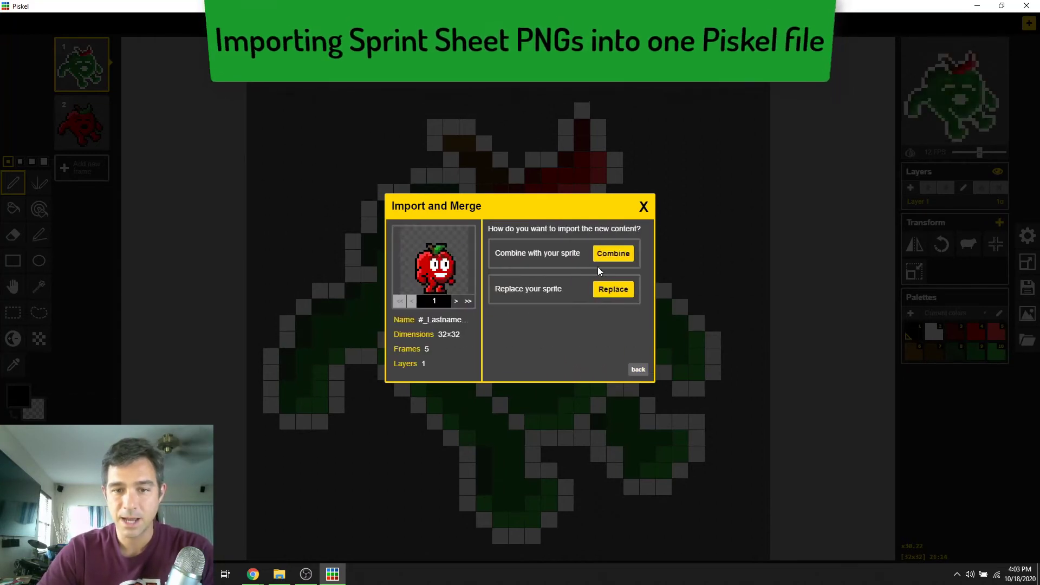
pyautogui.click(615, 259)
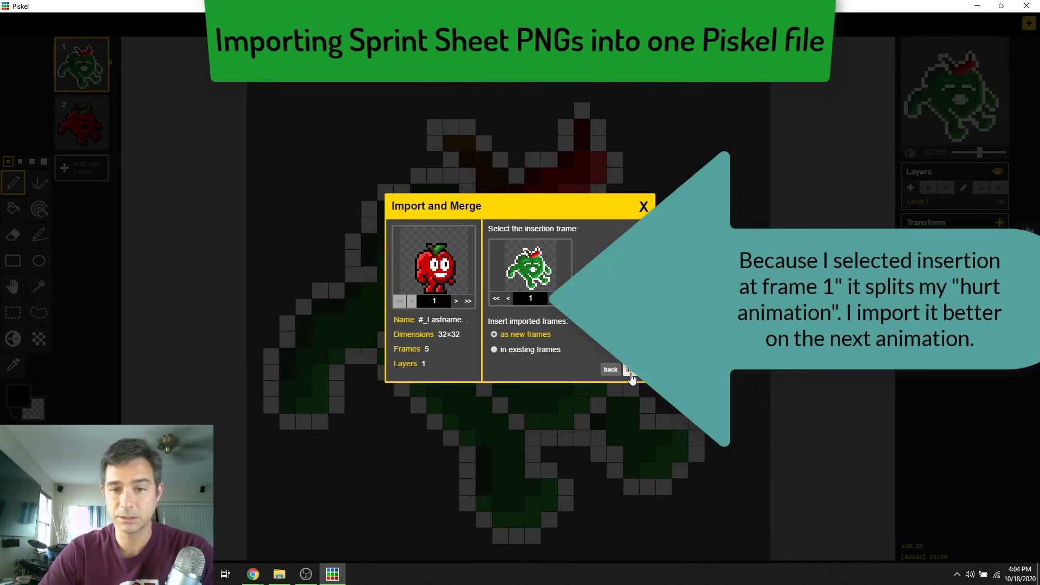
pyautogui.click(631, 372)
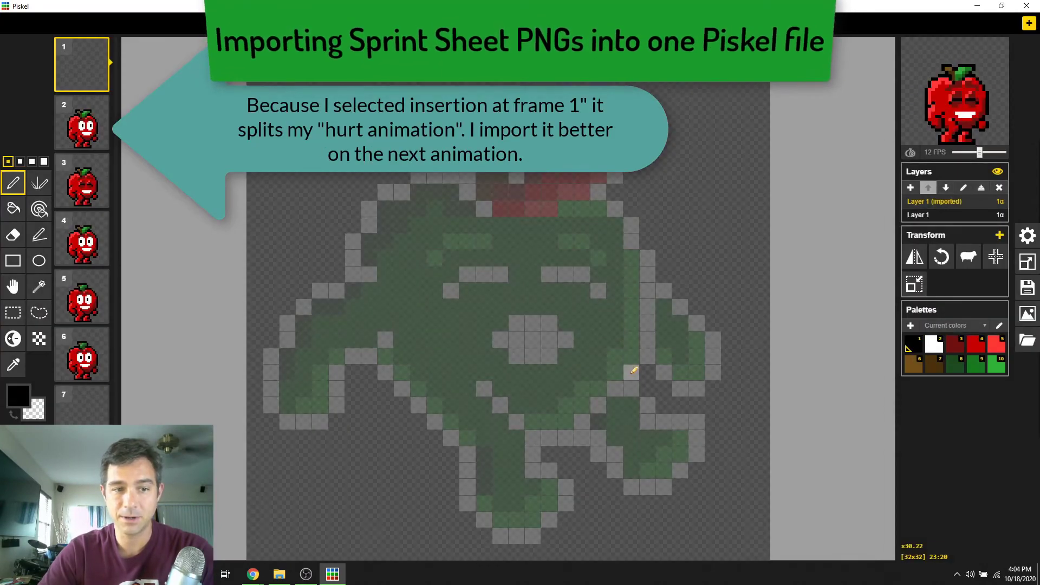
pyautogui.moveTo(79, 56); pyautogui.dragTo(86, 347)
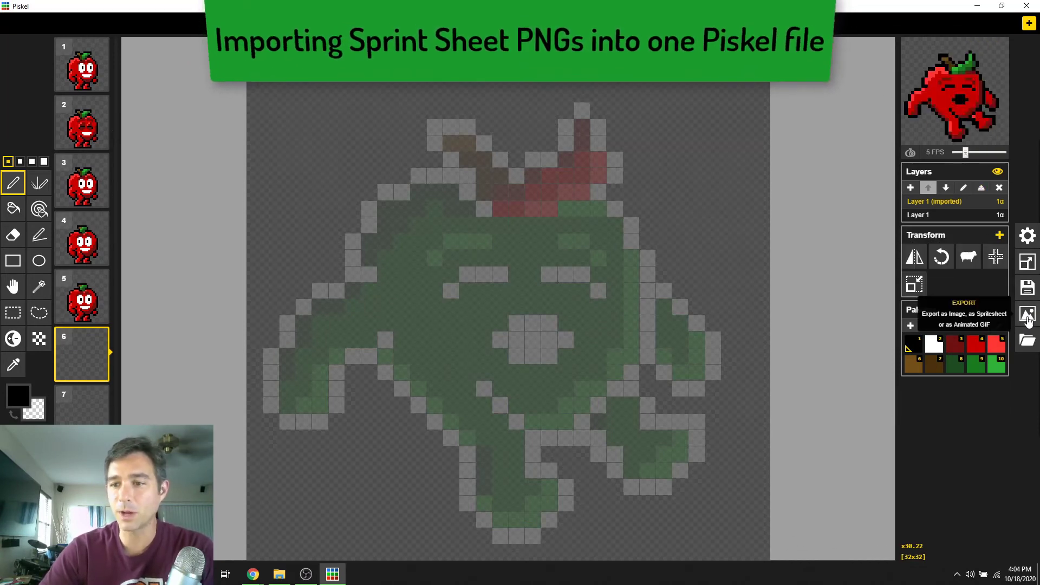
# Choose #_Lastname_CharacterJump.png as the picture to import and set it up as a spritesheet with a 32 x 32 frame size
pyautogui.click(1028, 341)
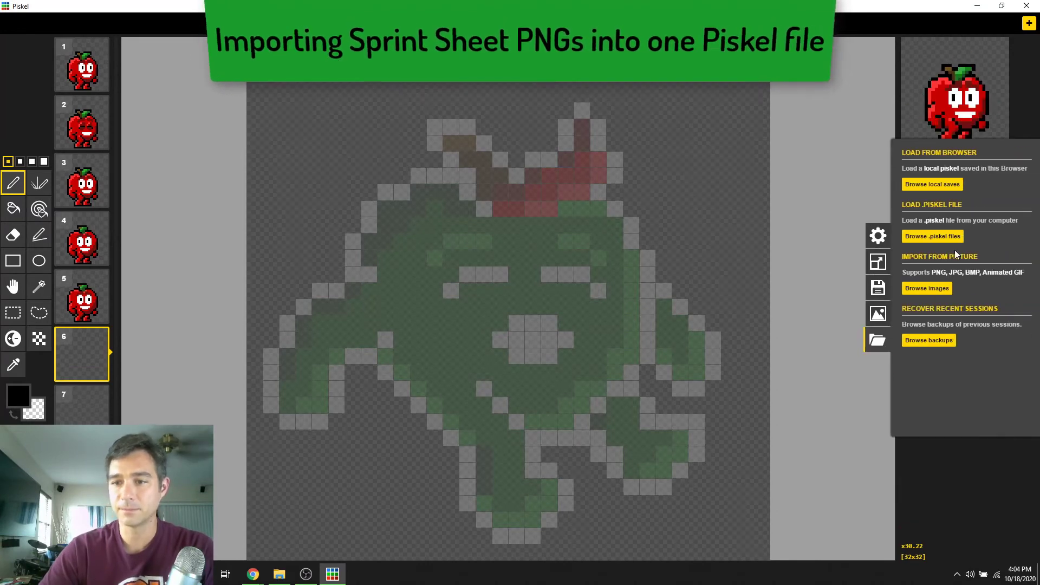
pyautogui.click(926, 288)
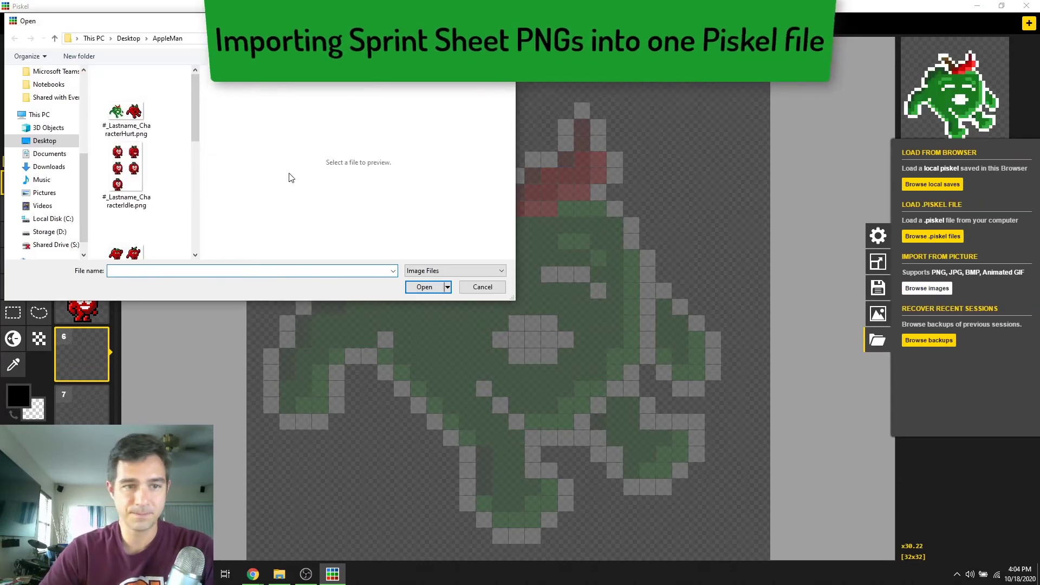
pyautogui.click(125, 253)
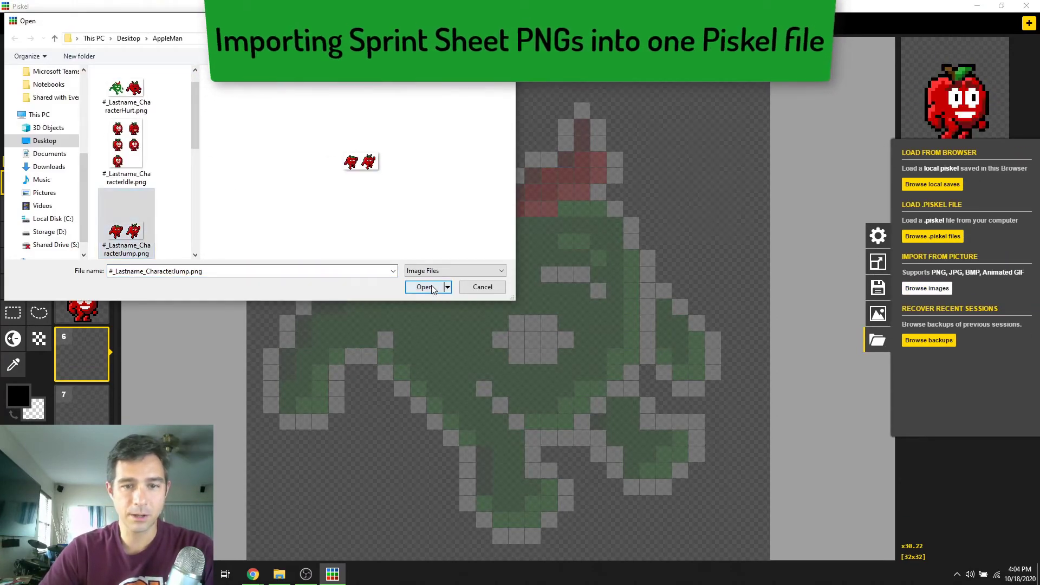
pyautogui.click(431, 284)
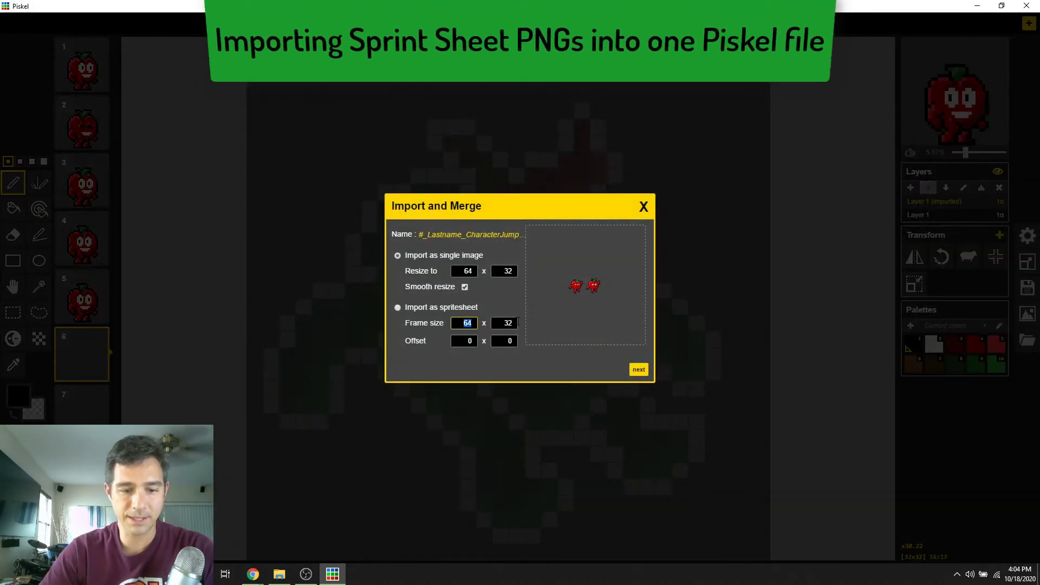
pyautogui.click(638, 371)
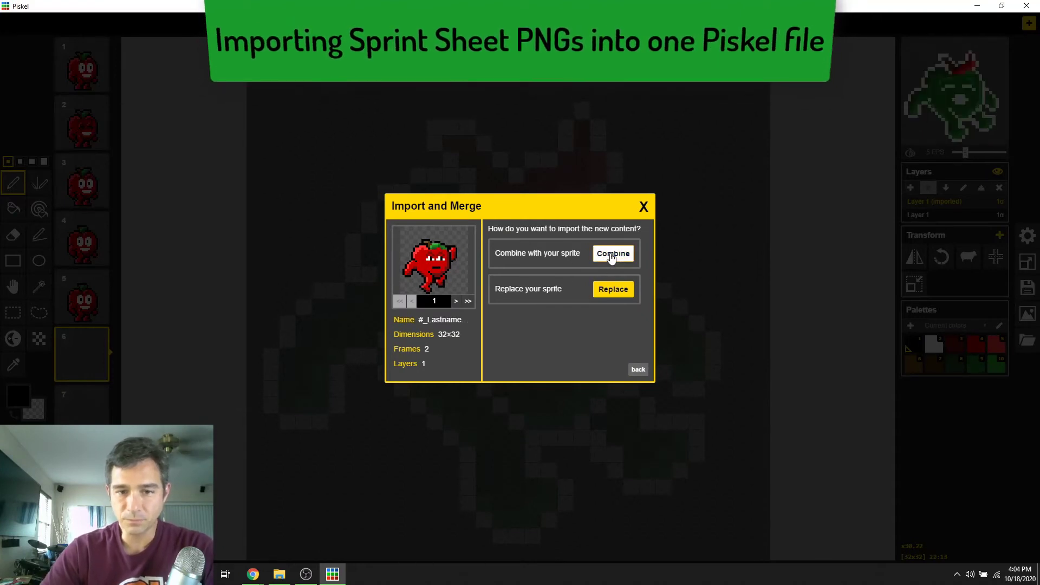
# Combine the jump sheet with the current sprite as new frames, using the last frame, 7, as the insertion frame
pyautogui.click(611, 256)
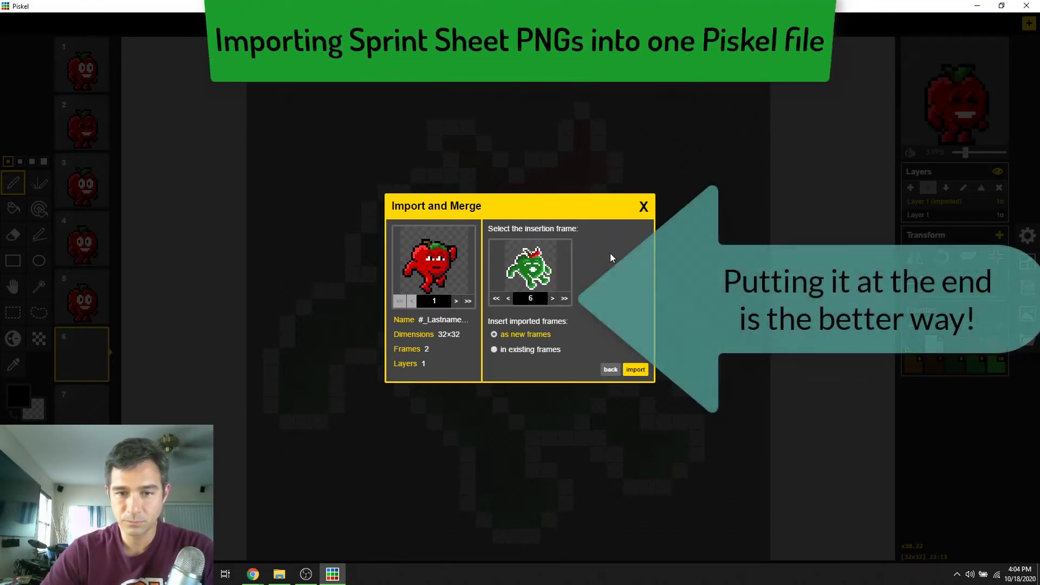
pyautogui.click(565, 299)
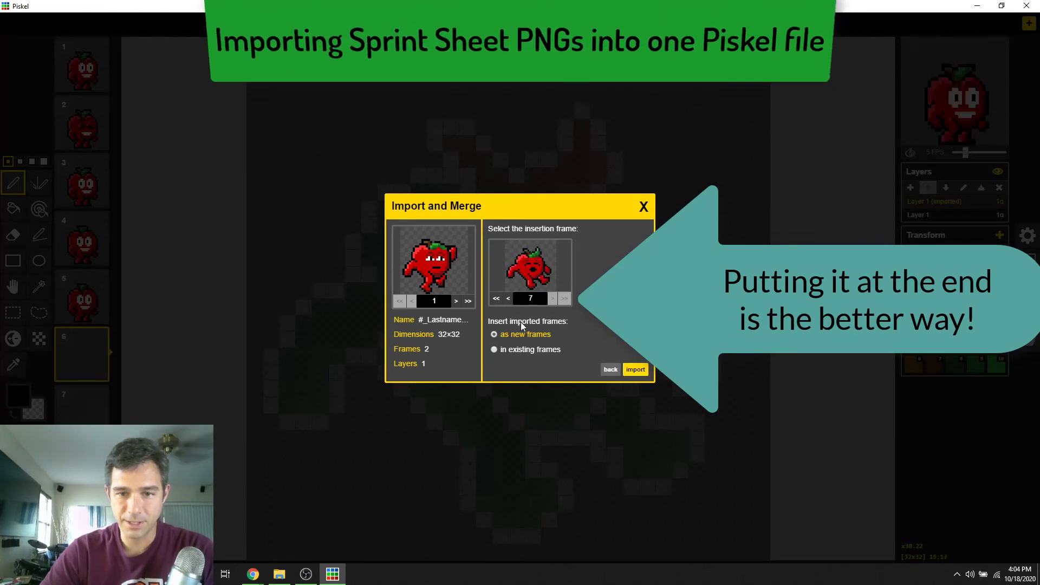
pyautogui.click(634, 368)
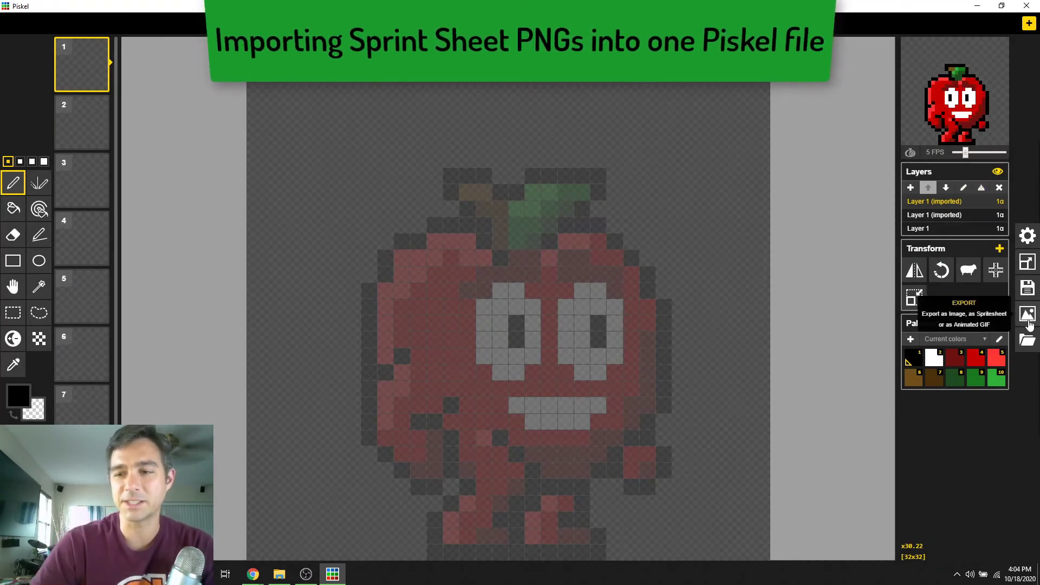
# Choose #_Lastname_CharacterJumpShoot.png as the picture to import and set it up as a spritesheet with a 32 x 32 frame size
pyautogui.click(1029, 340)
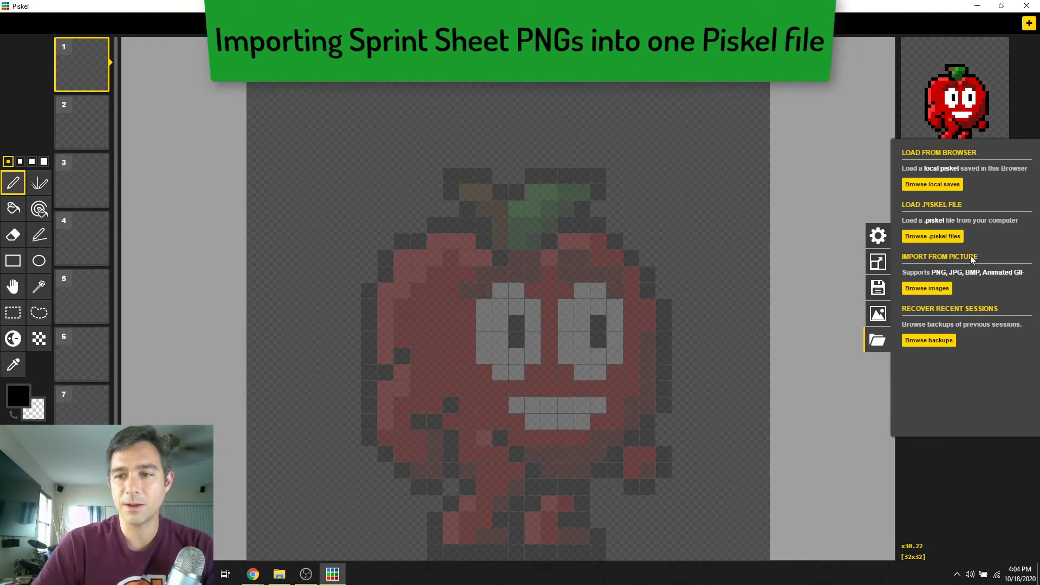
pyautogui.click(927, 288)
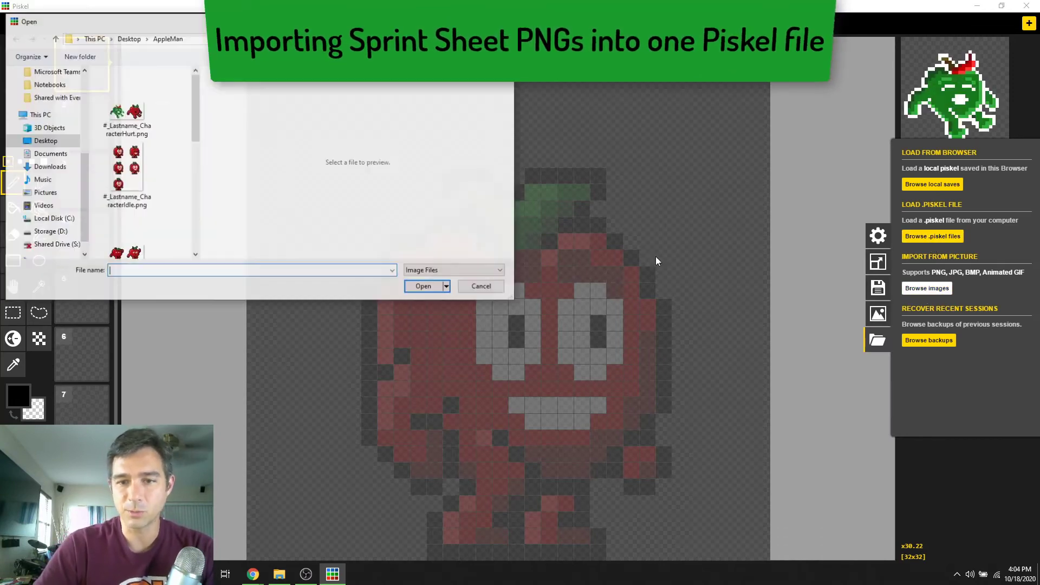
pyautogui.scroll(-3, 173, 163)
pyautogui.scroll(-3, 163, 152)
pyautogui.click(130, 151)
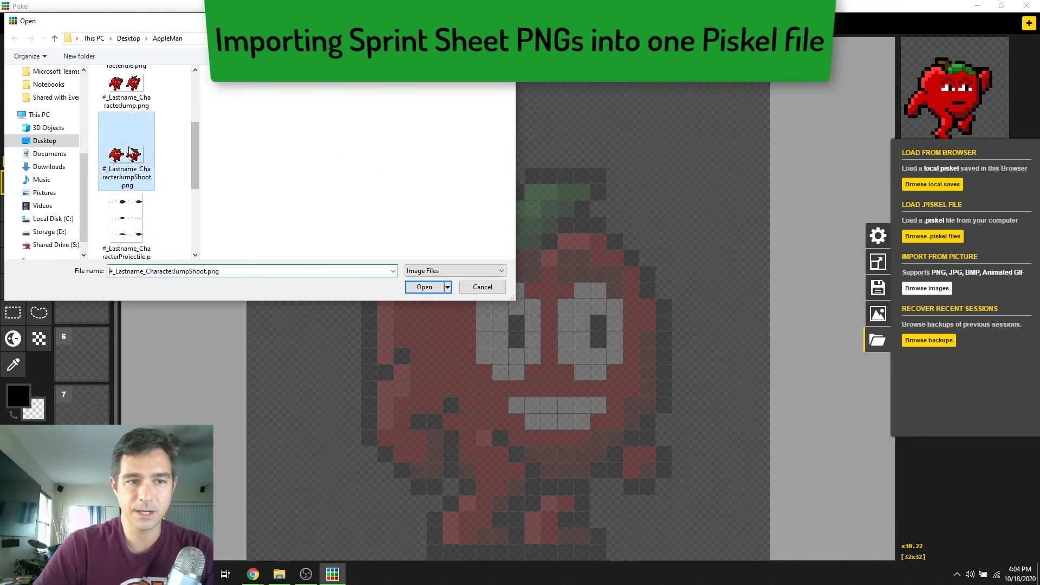
pyautogui.click(431, 290)
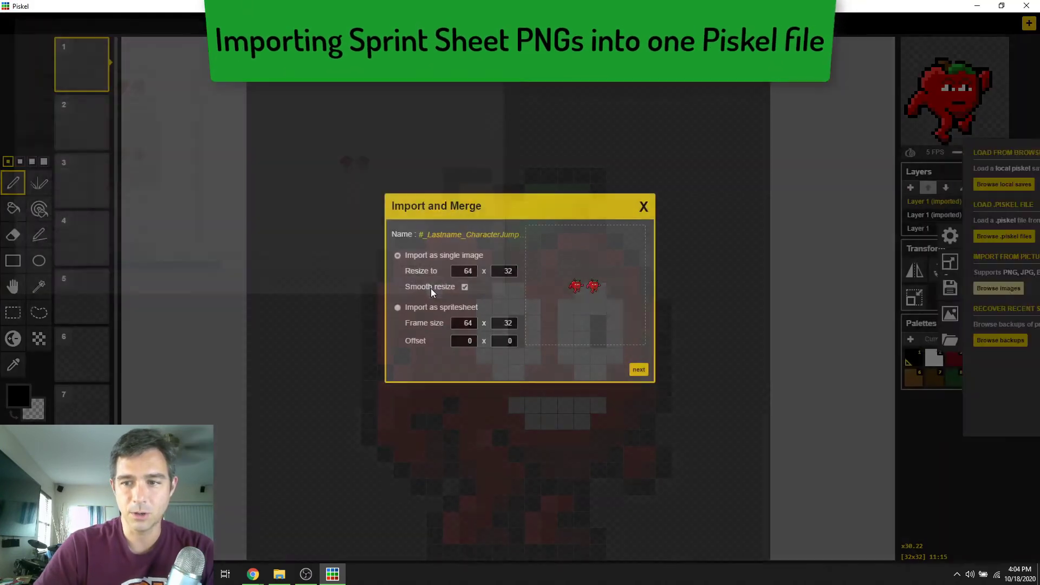
pyautogui.doubleClick(467, 323)
pyautogui.write('32')
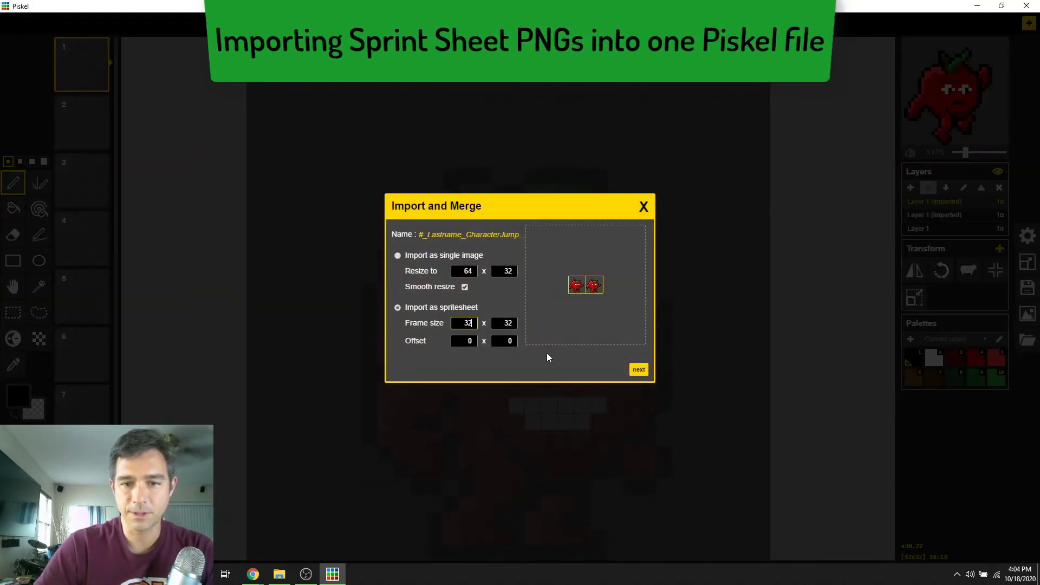
pyautogui.click(638, 369)
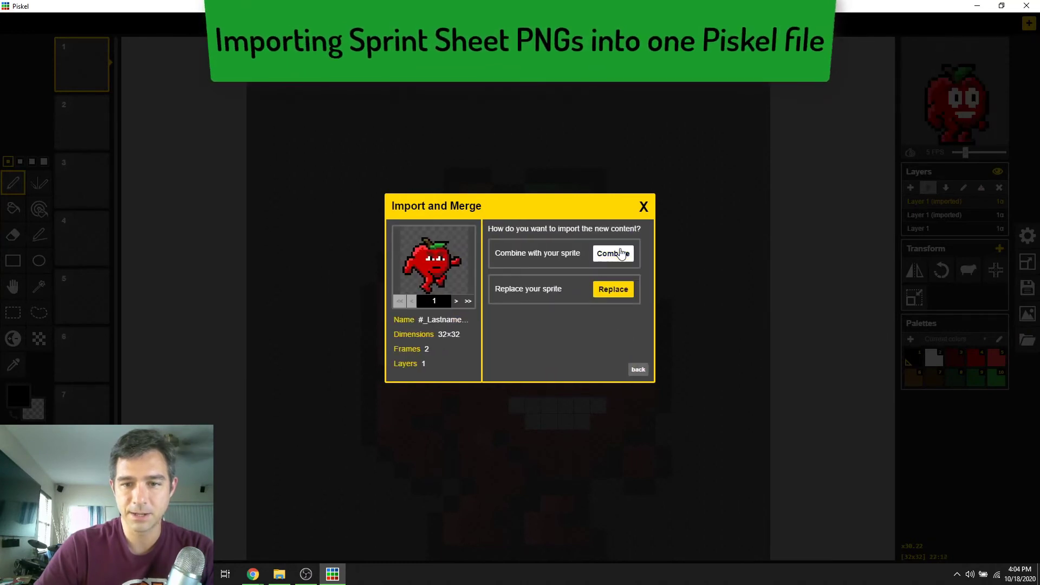
# Combine the jump-shoot sheet with the current sprite as new frames, using the last frame, 9, as the insertion frame
pyautogui.click(618, 253)
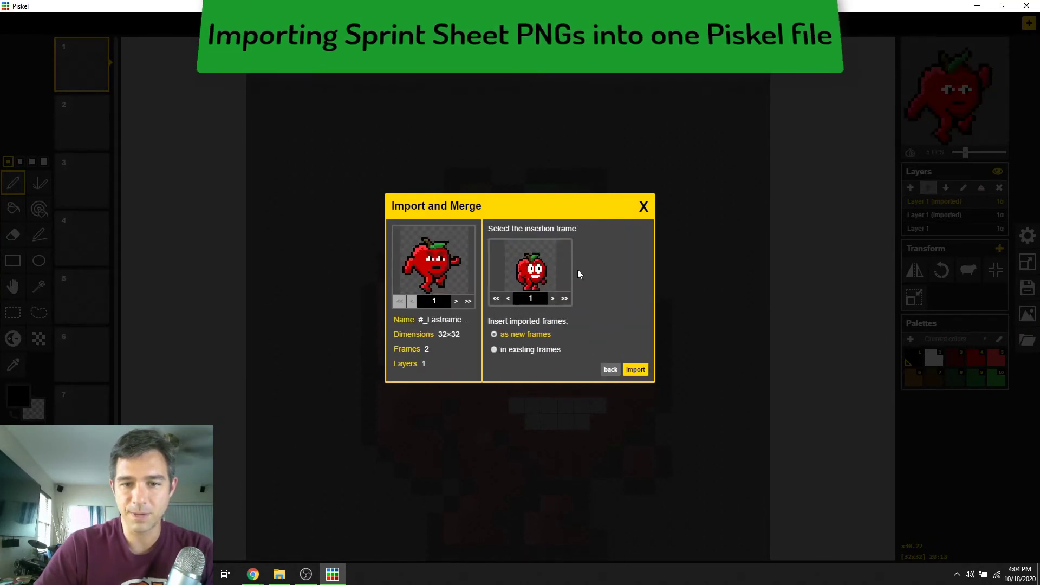
pyautogui.click(563, 299)
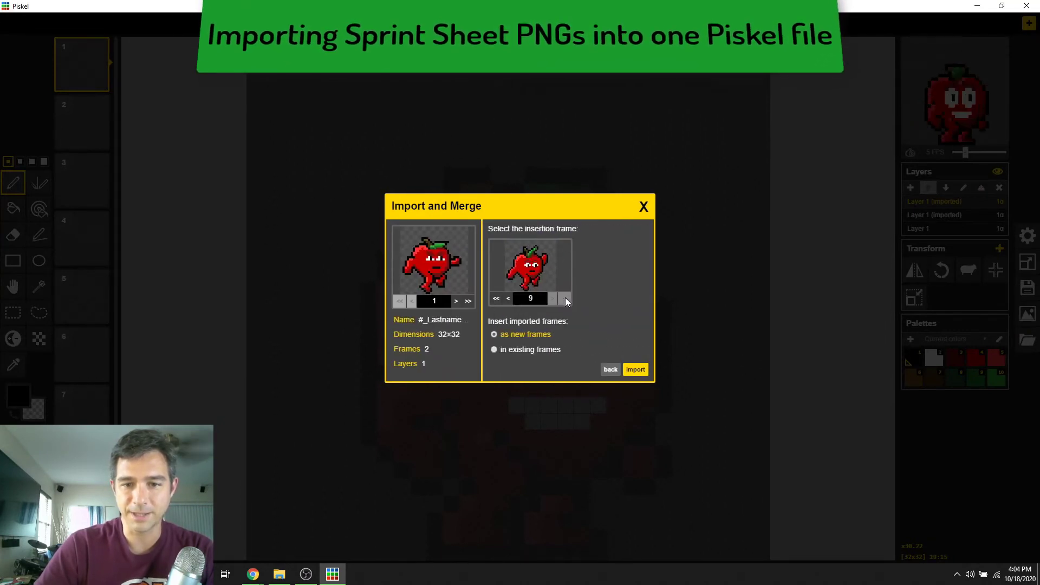
pyautogui.click(636, 371)
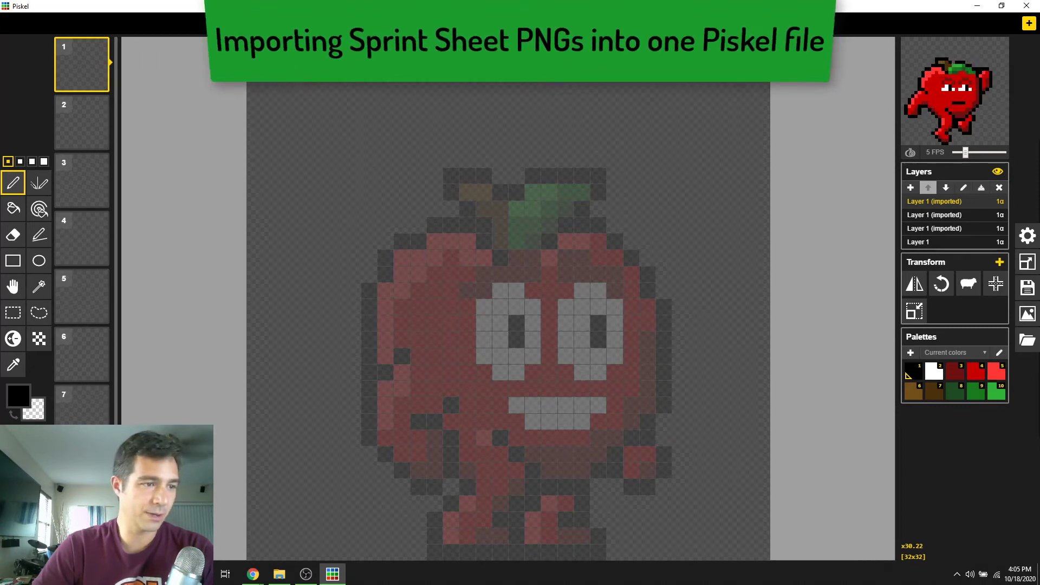
pyautogui.click(1027, 314)
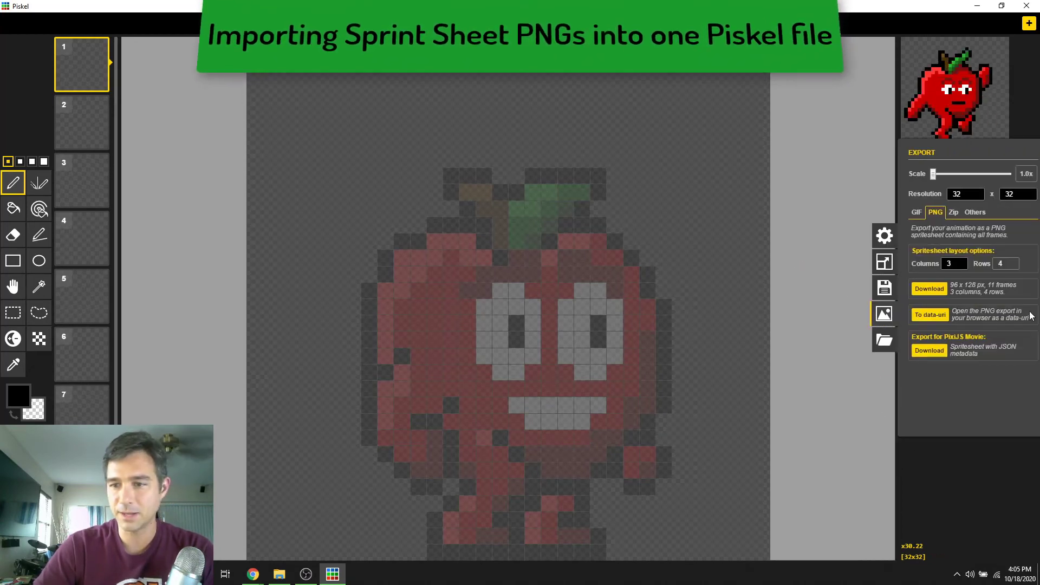
pyautogui.click(877, 339)
pyautogui.click(932, 239)
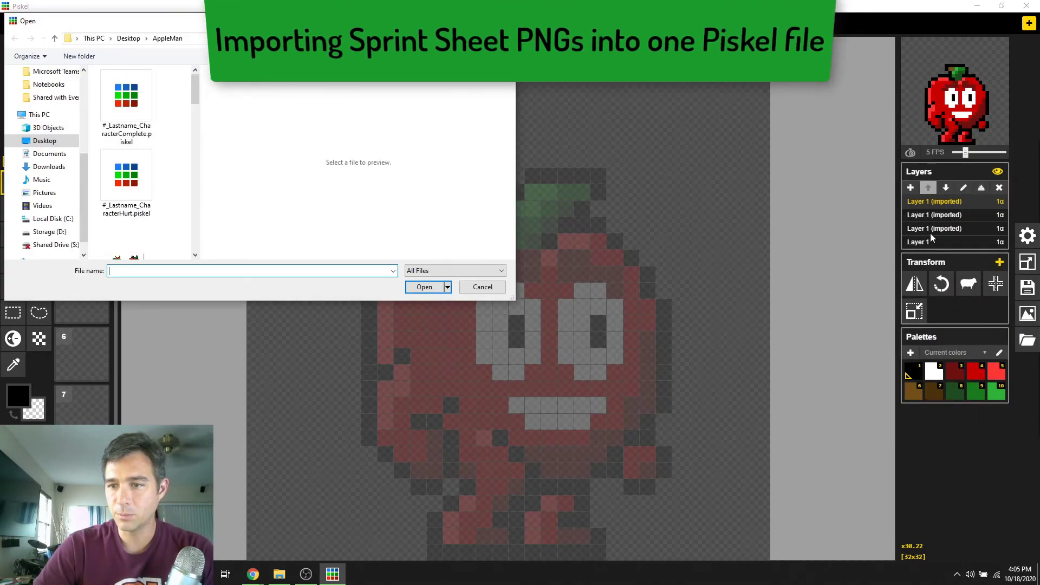
pyautogui.press('Escape')
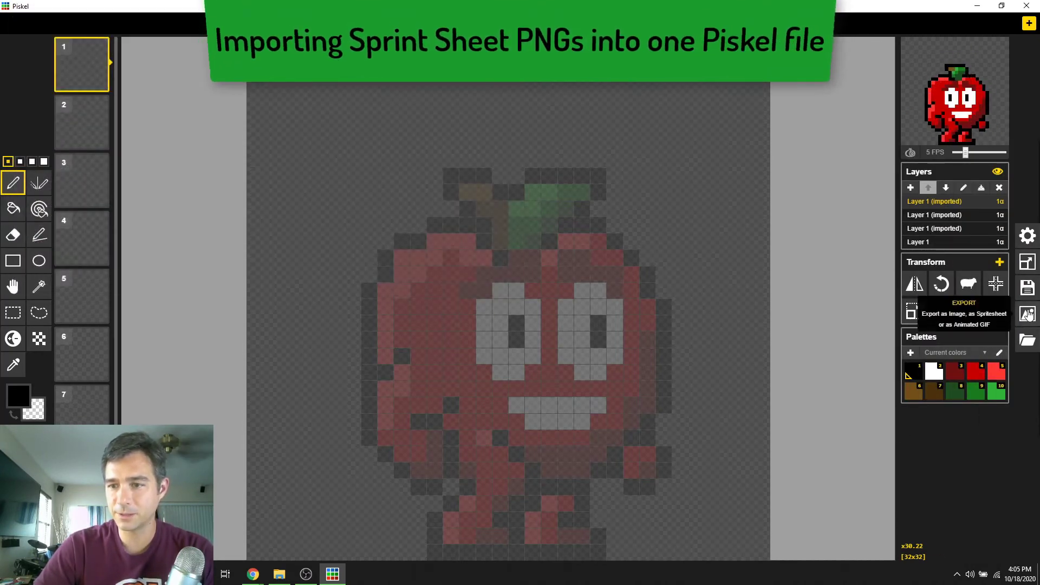
pyautogui.click(1027, 315)
# Choose #_Lastname_CharacterProjectile.png as the picture to import and set it up as a spritesheet with a 32 x 32 frame size
pyautogui.click(878, 340)
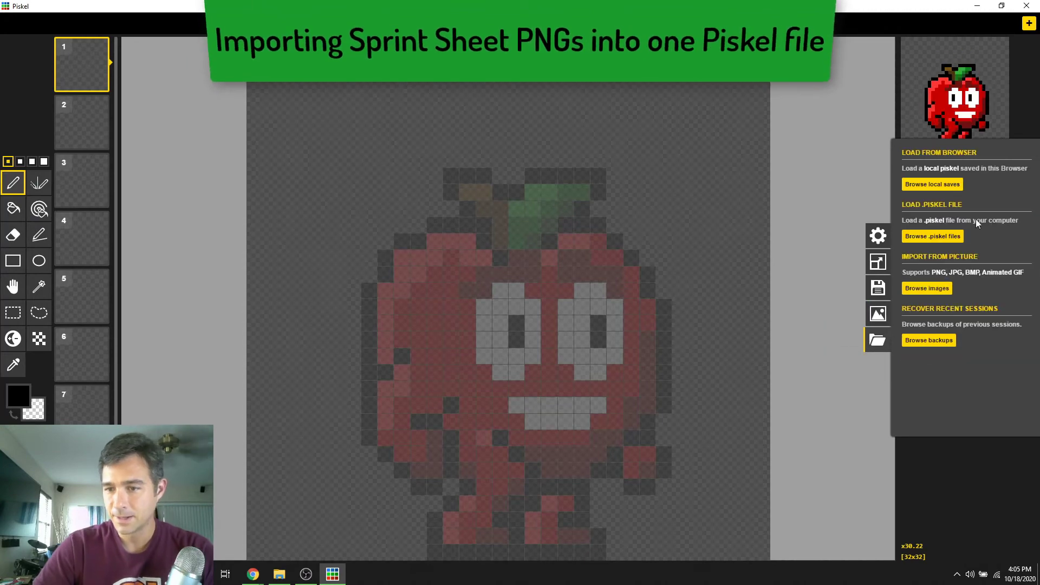
pyautogui.click(927, 289)
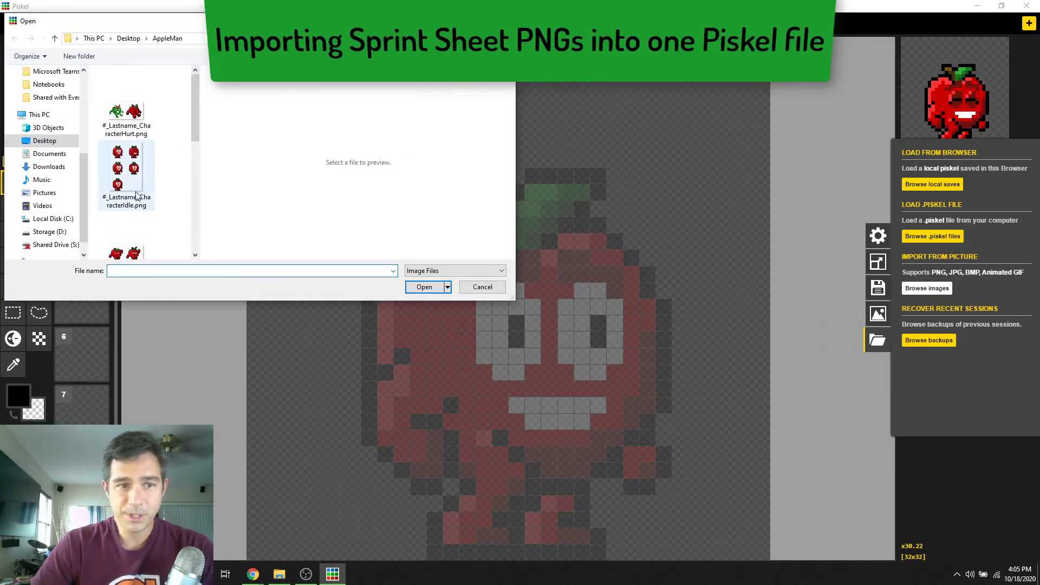
pyautogui.scroll(-2, 137, 196)
pyautogui.scroll(-3, 194, 189)
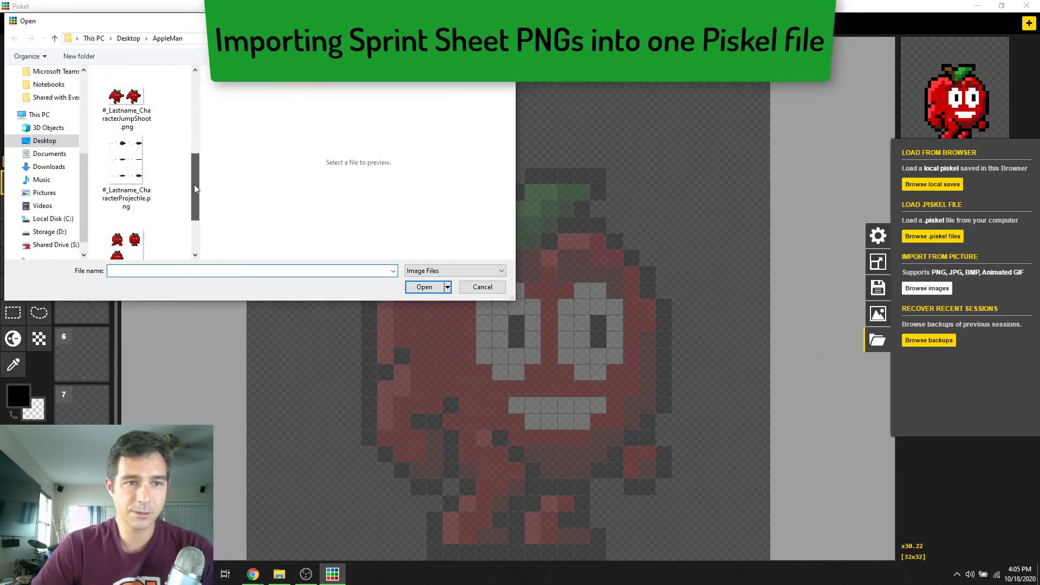
pyautogui.scroll(-2, 196, 167)
pyautogui.click(126, 168)
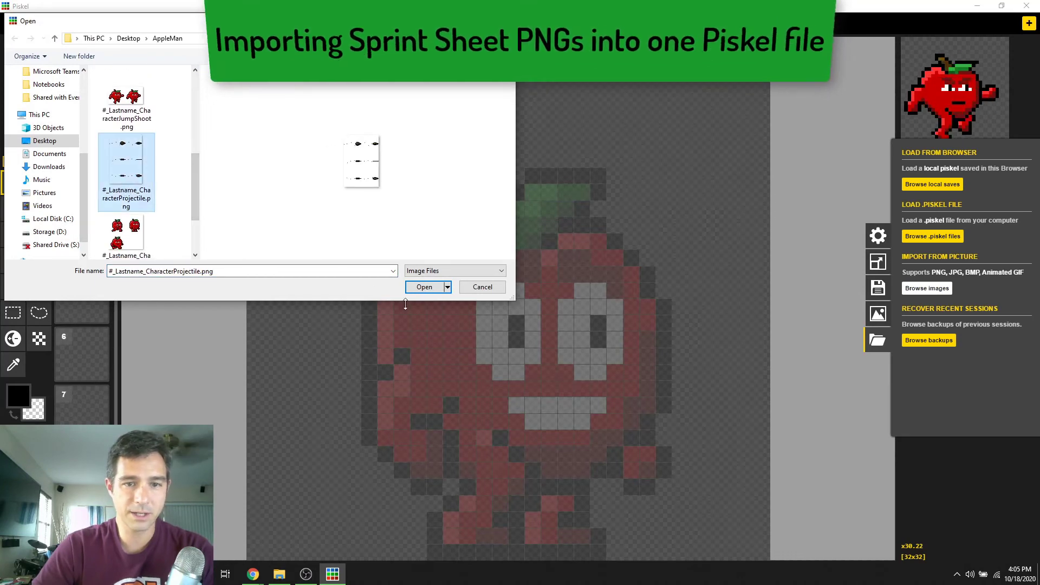
pyautogui.click(424, 287)
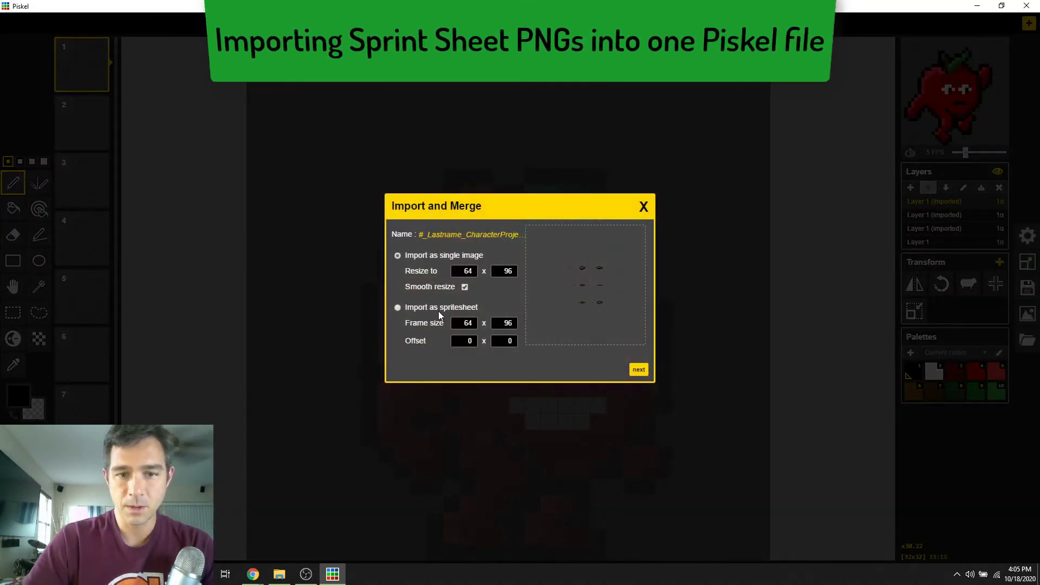
pyautogui.write('32')
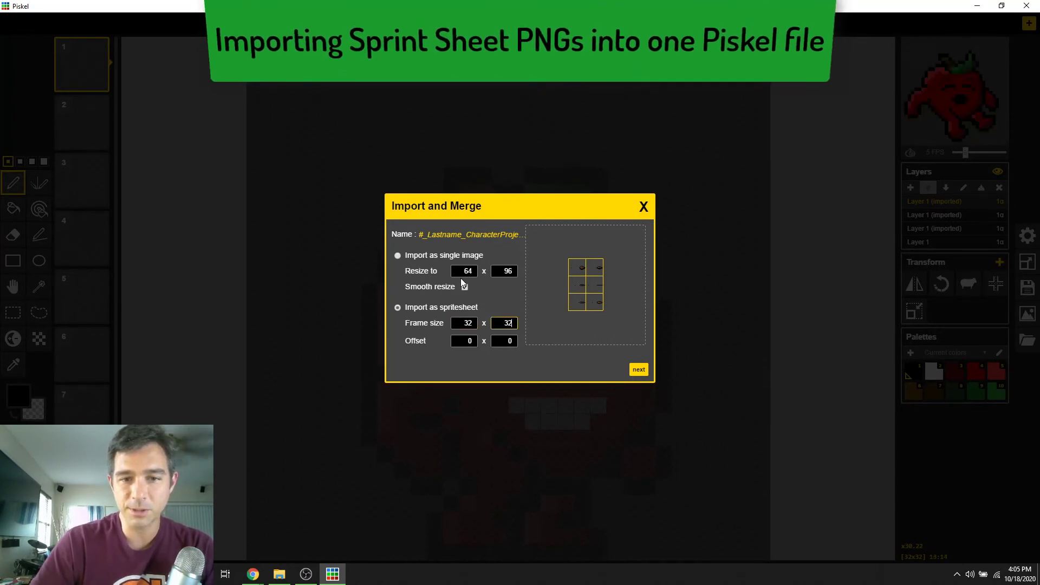
pyautogui.click(639, 371)
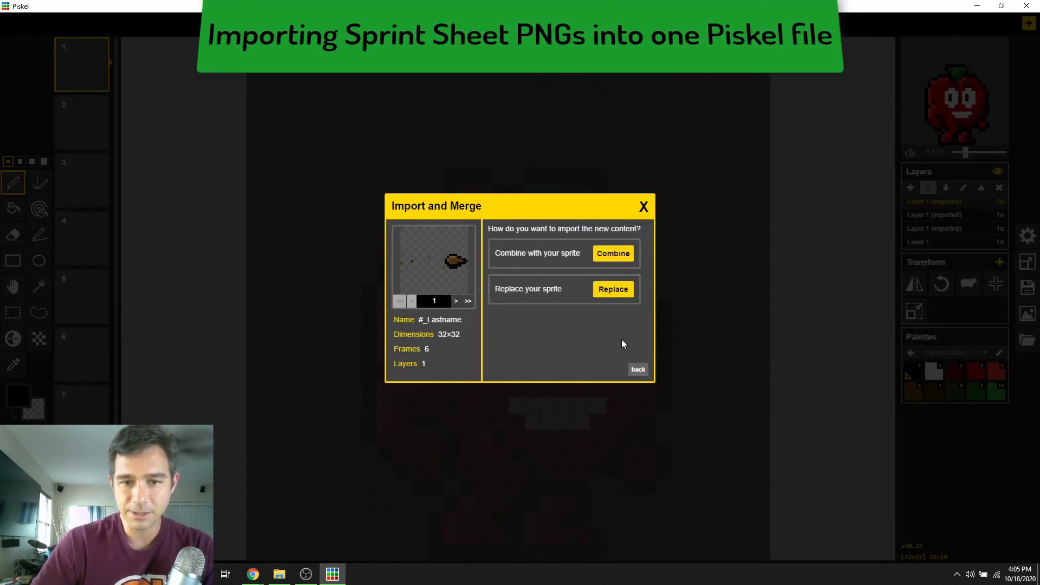
# Combine the projectile sheet with the current sprite as new frames, using the last frame, 11, as the insertion frame
pyautogui.click(623, 250)
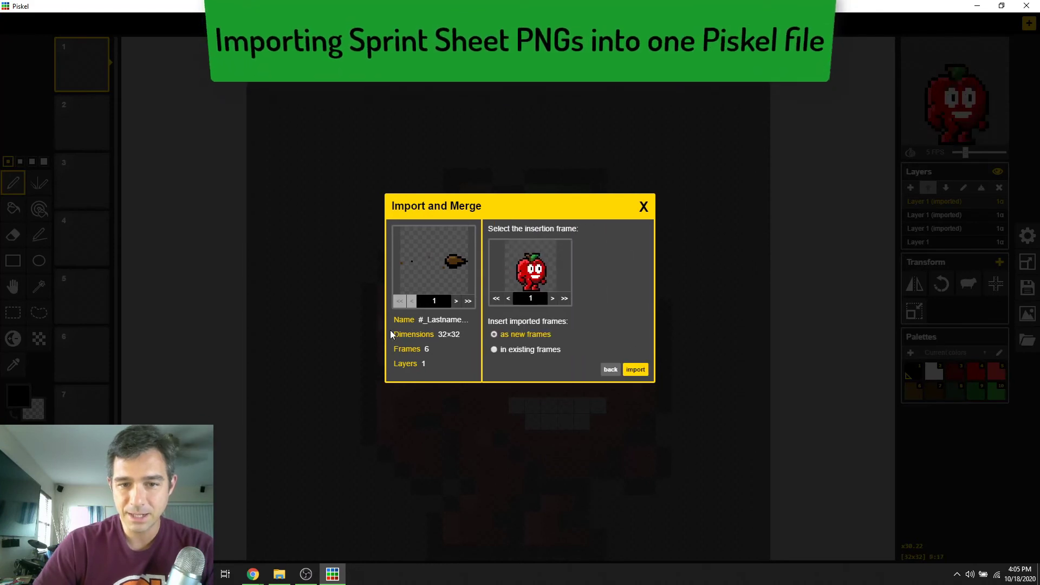
pyautogui.click(565, 299)
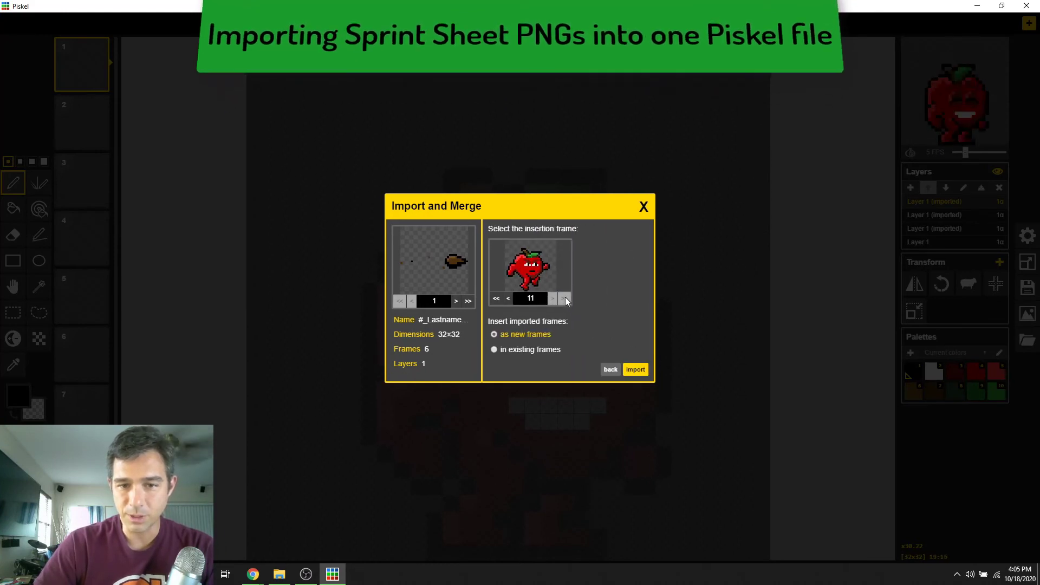
pyautogui.click(636, 370)
pyautogui.scroll(-10, 97, 347)
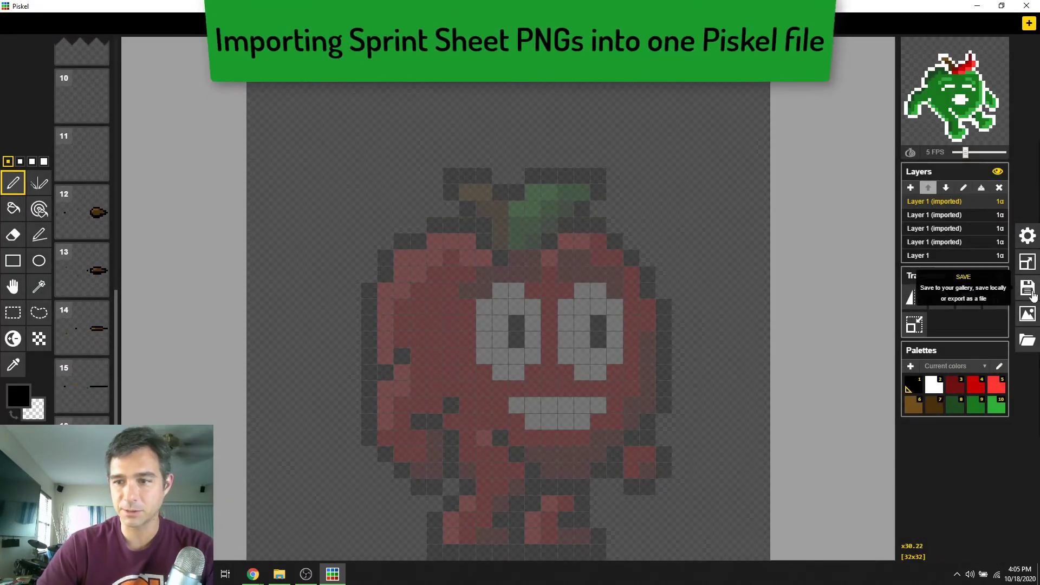
# Choose #_Lastname_CharacterRun.png as the picture to import and set it up as a spritesheet with a 32 x 32 frame size
pyautogui.click(1023, 341)
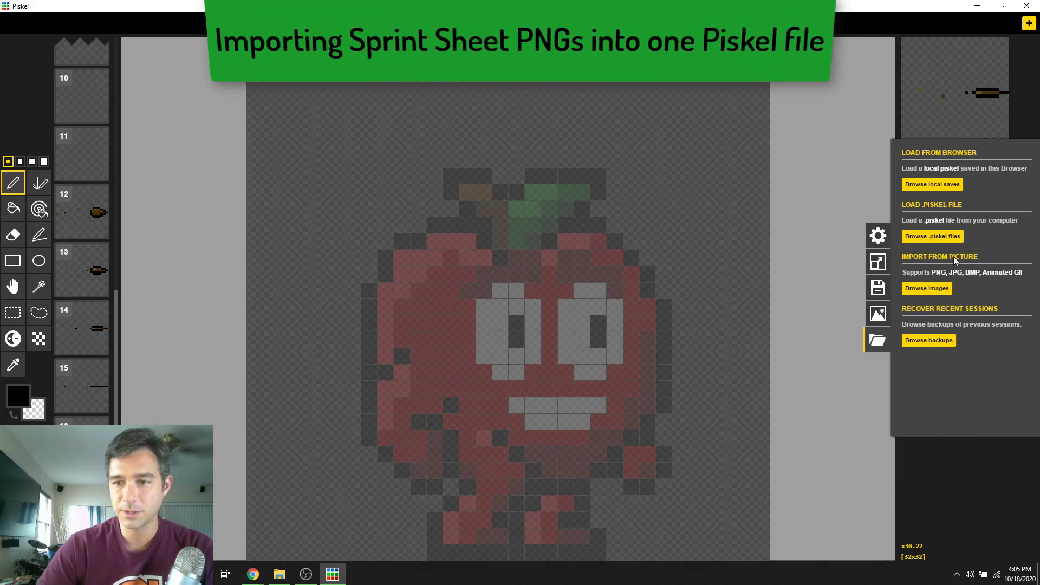
pyautogui.click(927, 288)
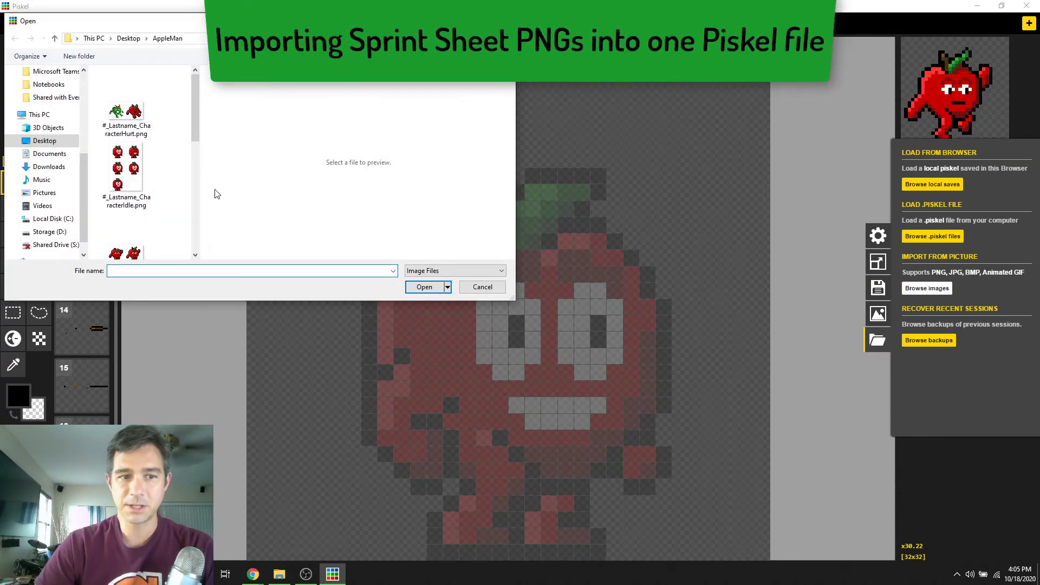
pyautogui.scroll(-4, 178, 201)
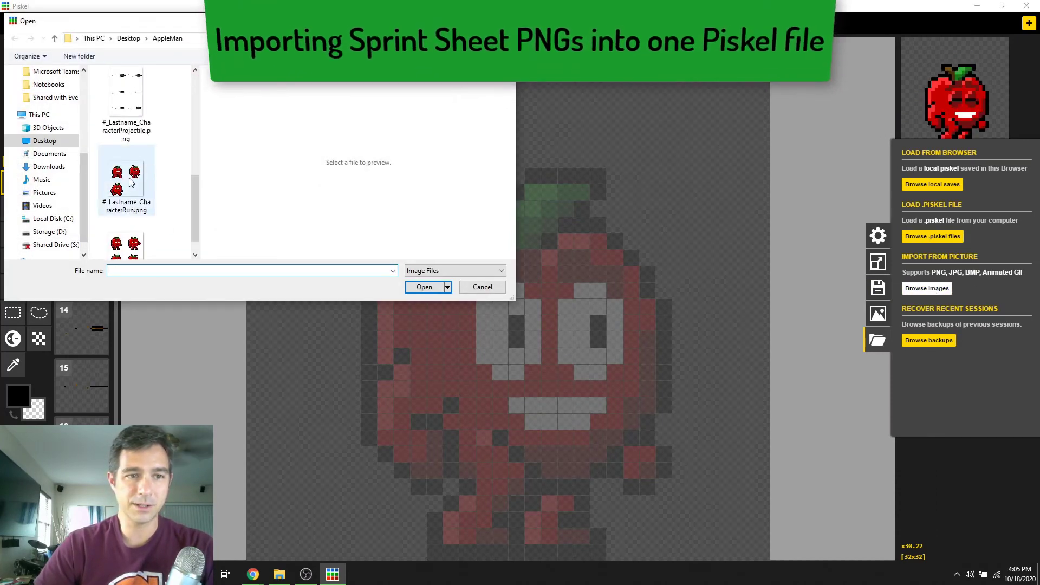
pyautogui.click(130, 183)
pyautogui.click(417, 288)
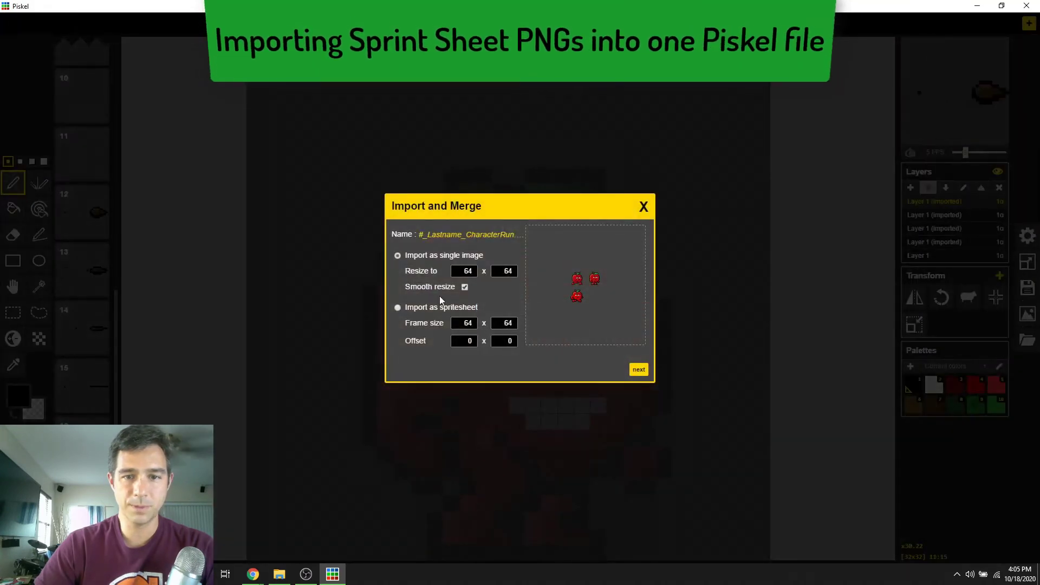
pyautogui.write('32')
pyautogui.press('Tab')
pyautogui.write('32')
pyautogui.click(639, 369)
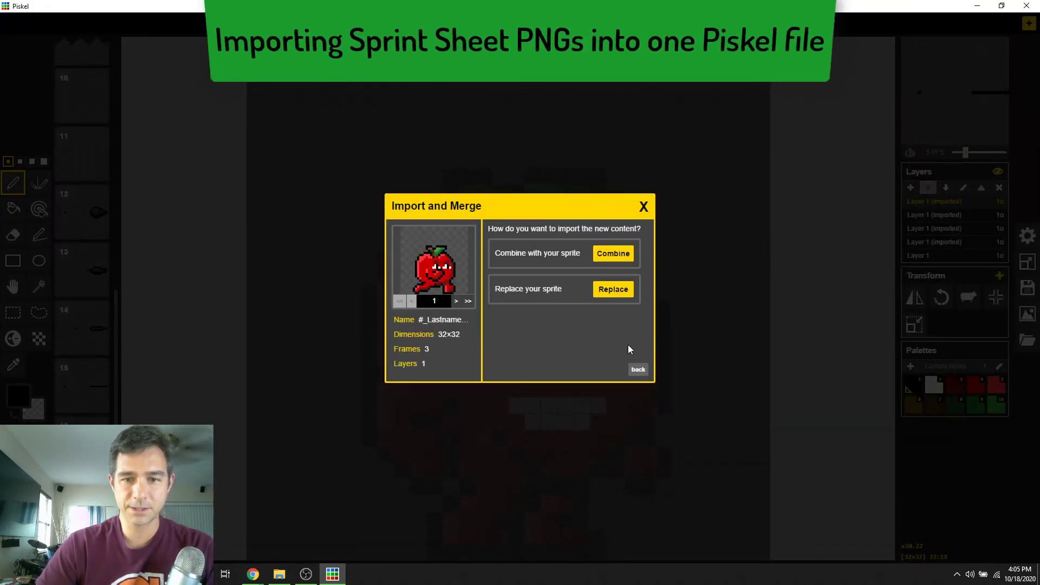
# Combine the run sheet with the current sprite as new frames, using the last frame as the insertion frame
pyautogui.click(613, 254)
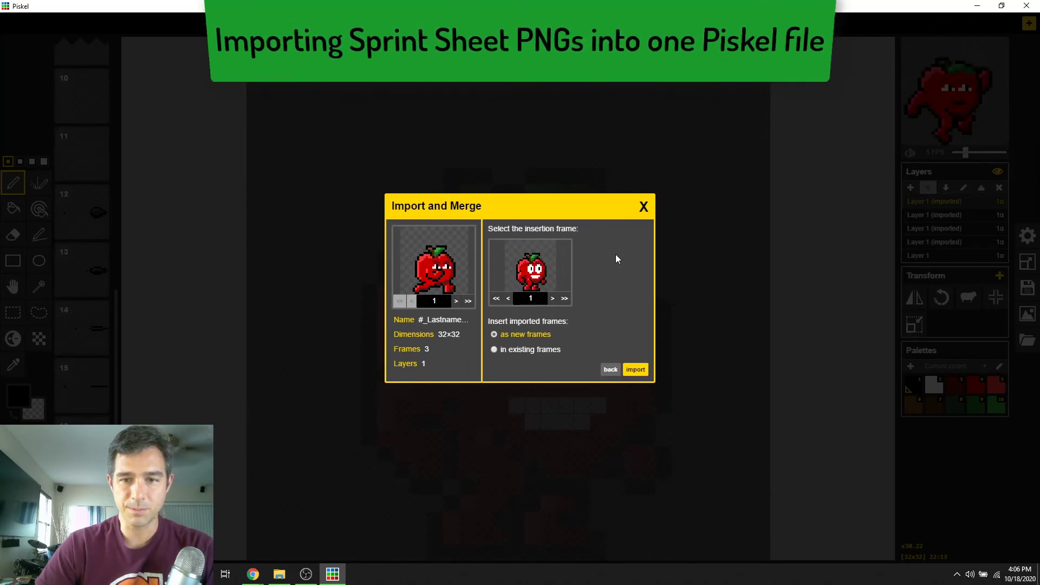
pyautogui.click(565, 298)
pyautogui.click(635, 370)
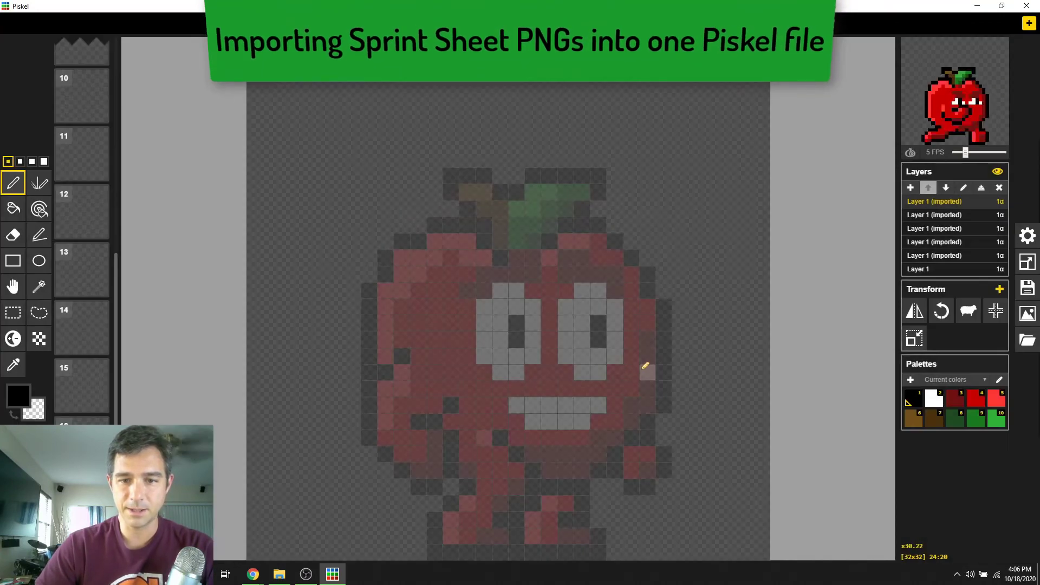
# Choose #_Lastname_CharacterShoot.png as the picture to import and set it up as a spritesheet with a 32 x 32 frame size
pyautogui.click(1031, 342)
pyautogui.click(945, 290)
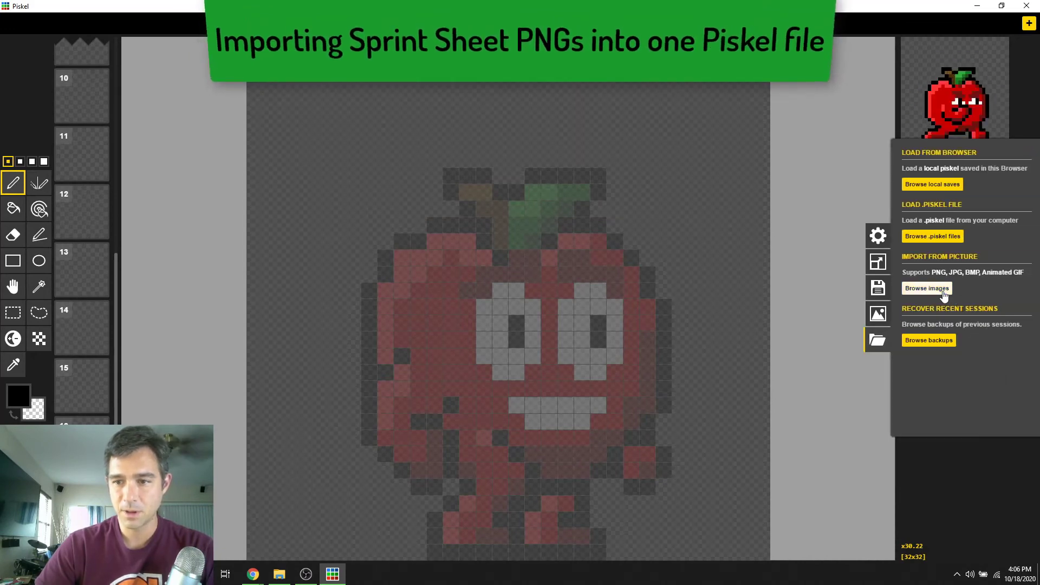
pyautogui.moveTo(194, 124); pyautogui.dragTo(190, 233)
pyautogui.click(126, 228)
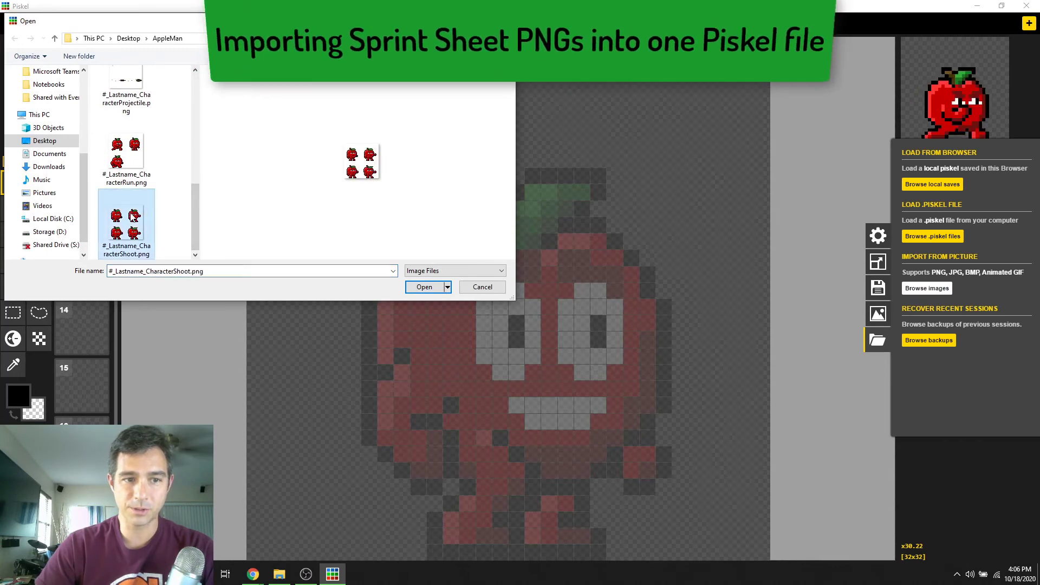
pyautogui.click(424, 287)
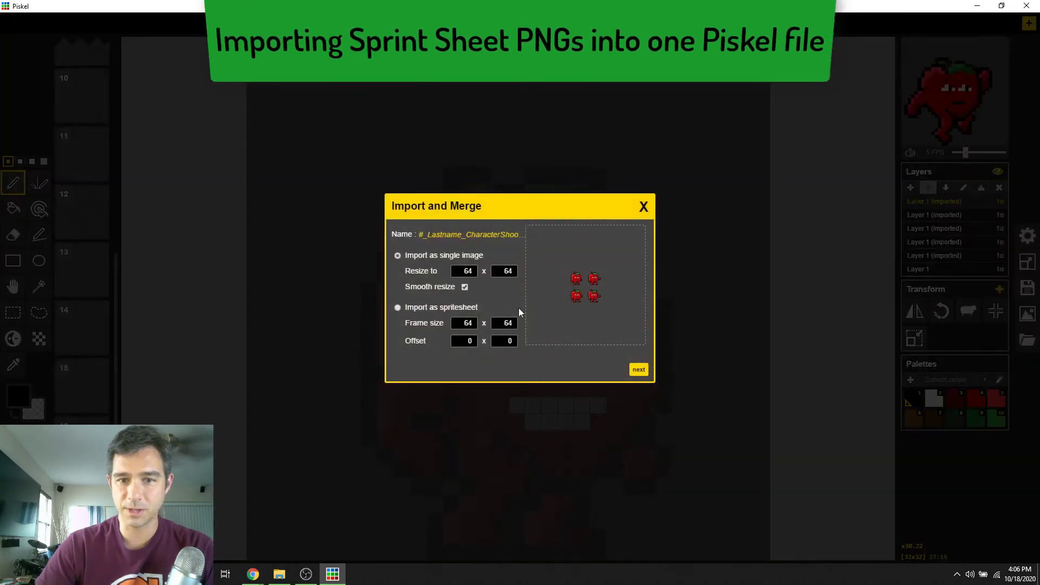
pyautogui.write('32')
pyautogui.press('Tab')
pyautogui.write('32')
pyautogui.click(647, 371)
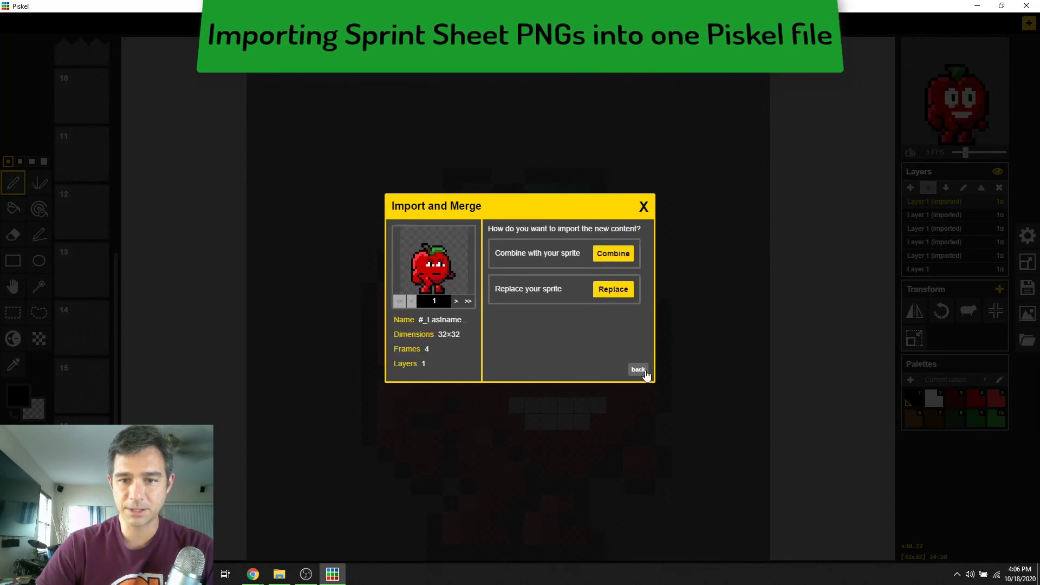
# Combine the shoot sheet with the current sprite as new frames, using the last frame, 20, as the insertion frame
pyautogui.click(613, 254)
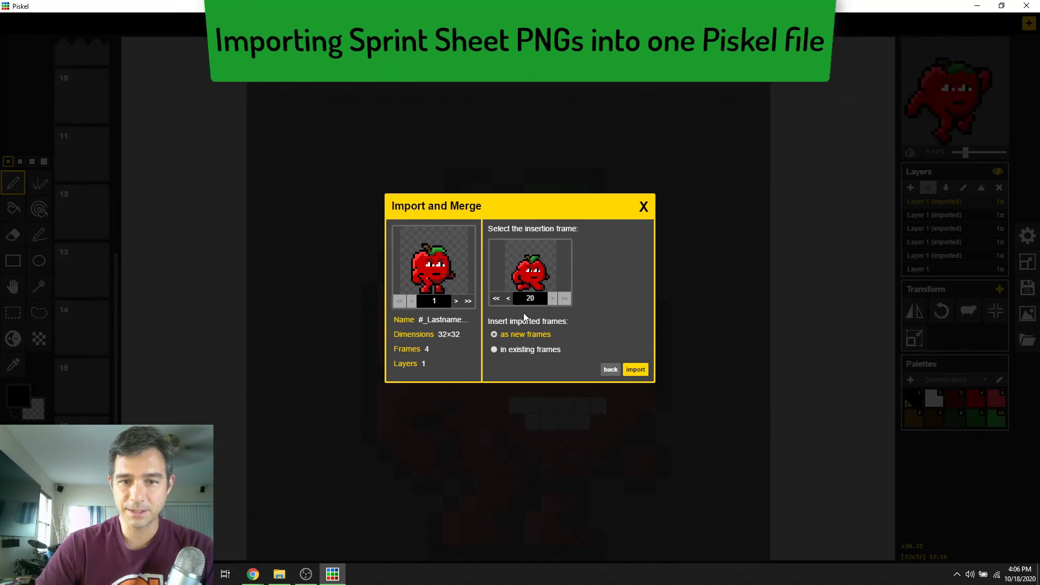
pyautogui.click(642, 372)
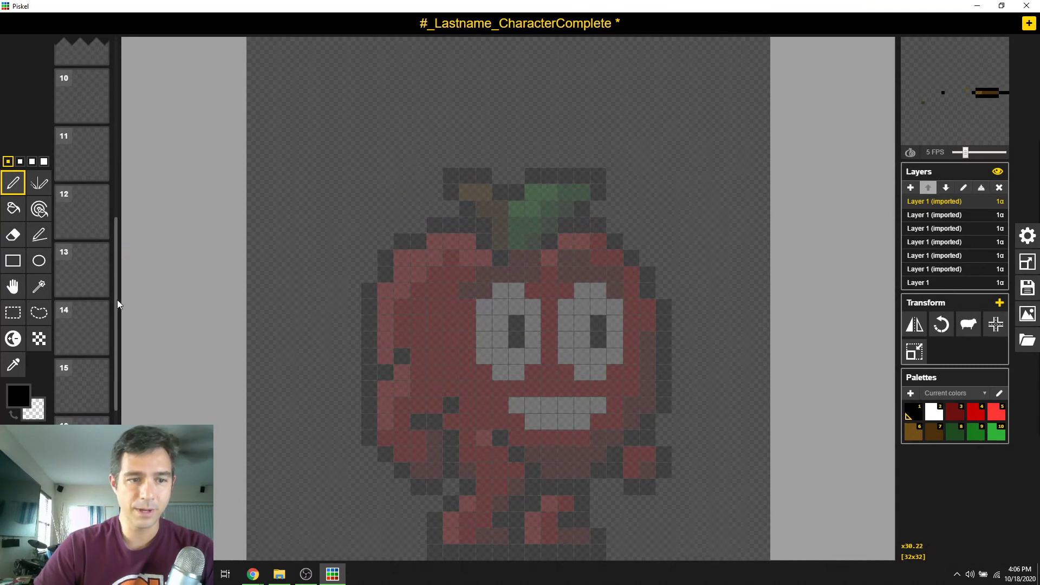
pyautogui.moveTo(116, 349); pyautogui.dragTo(132, 63)
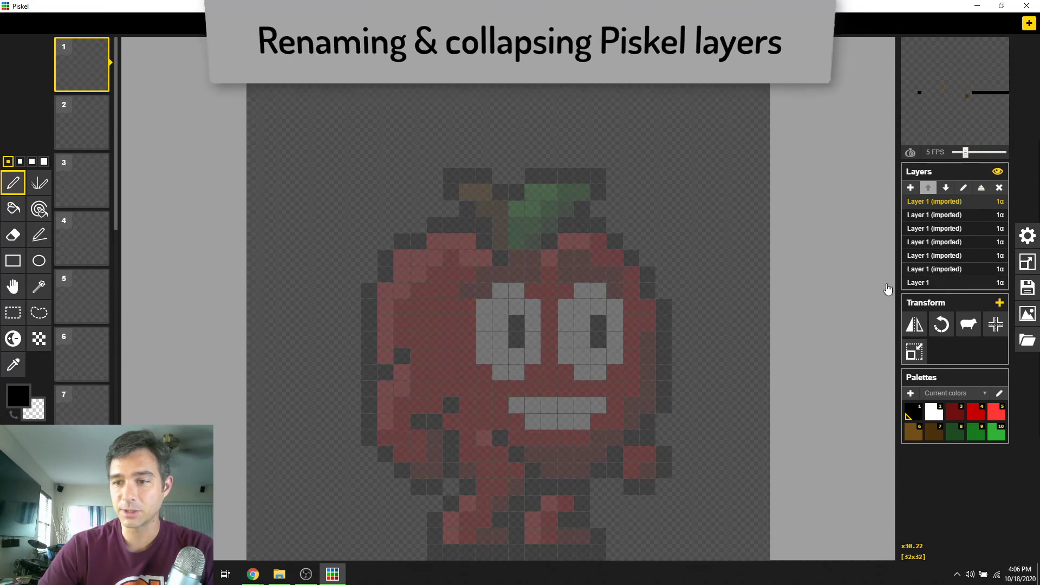
# Rename the topmost imported layer as CharacterComplete
pyautogui.doubleClick(959, 202)
pyautogui.write('A')
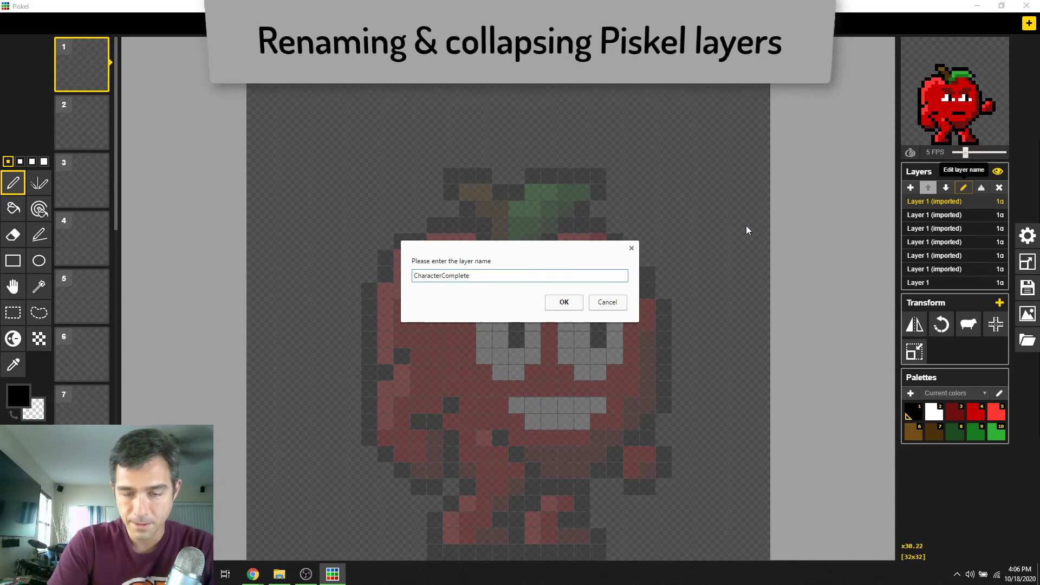
pyautogui.write('\\')
pyautogui.press('Return')
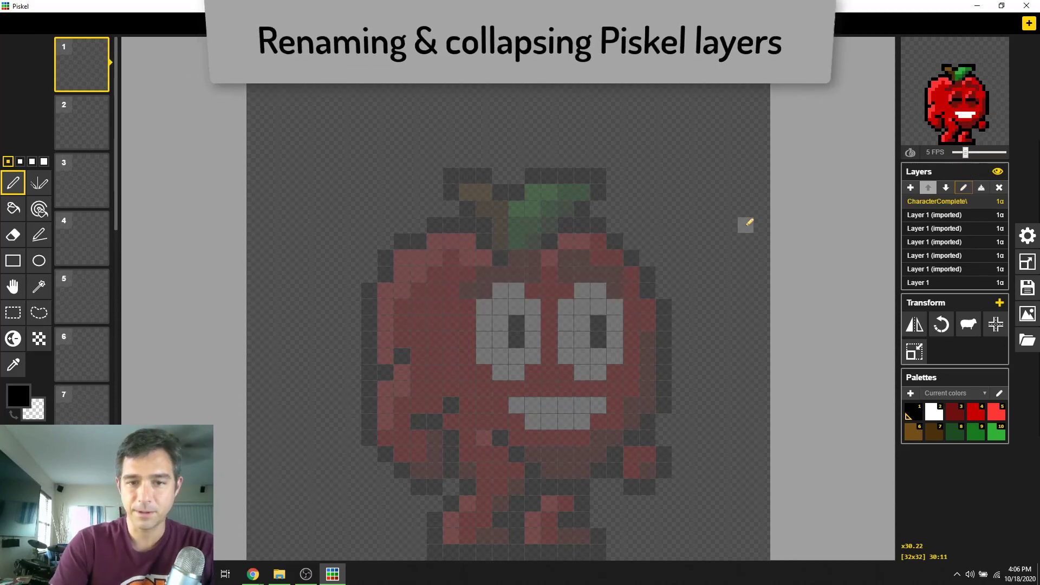
pyautogui.click(963, 188)
pyautogui.press('BackSpace')
pyautogui.press('Return')
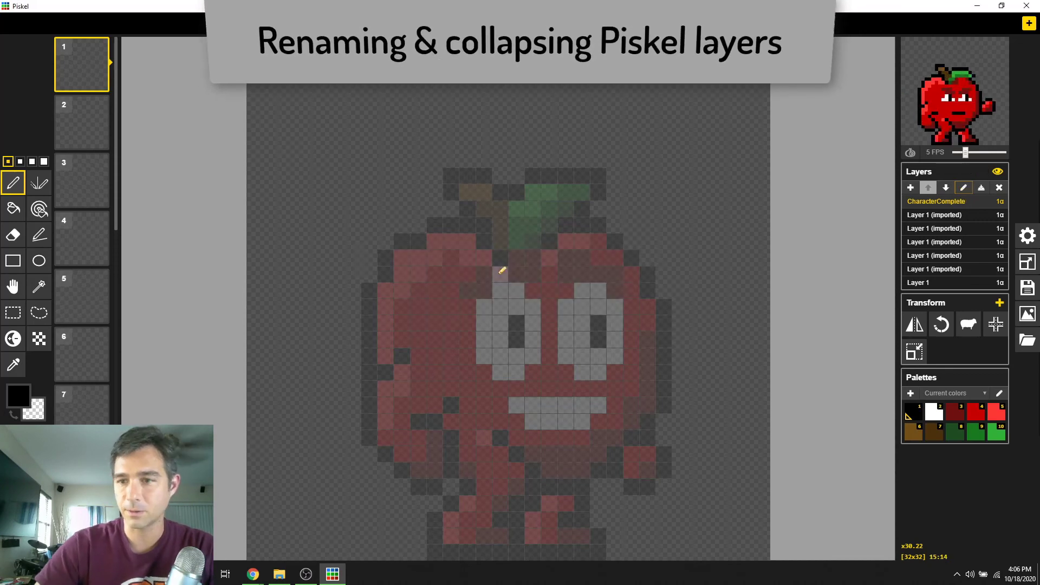
# Merge the CharacterComplete layer with all the layers below it into a single layer and check the frames
pyautogui.click(986, 194)
pyautogui.click(986, 194)
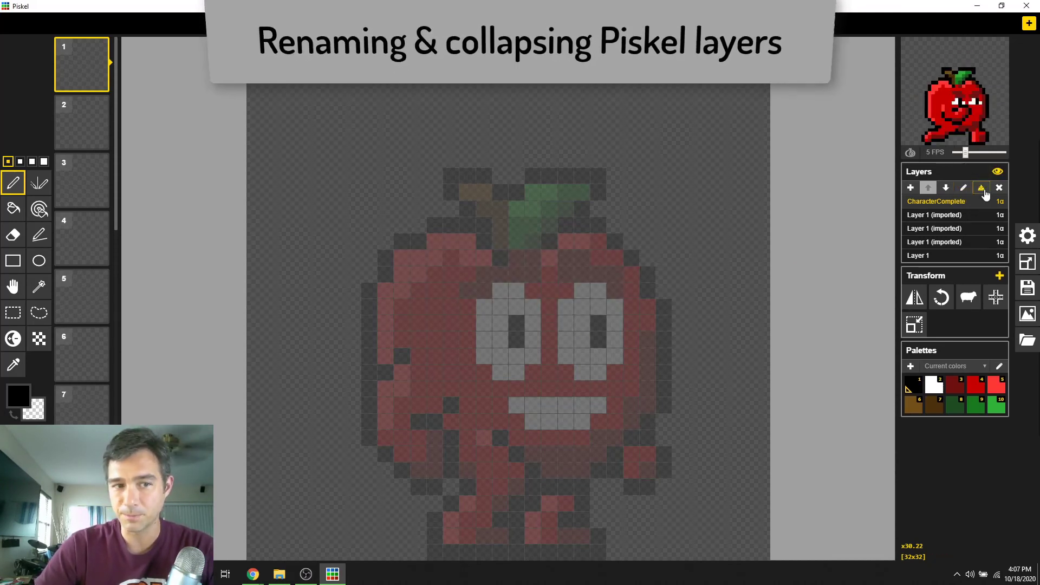
pyautogui.click(986, 194)
pyautogui.click(986, 194)
pyautogui.click(986, 194)
pyautogui.click(985, 194)
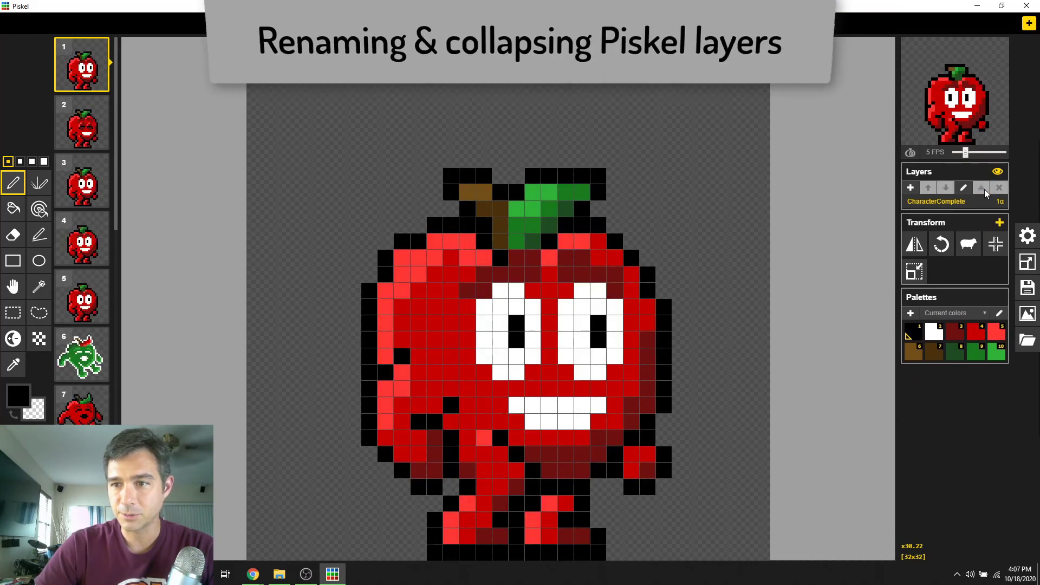
pyautogui.scroll(-15, 82, 228)
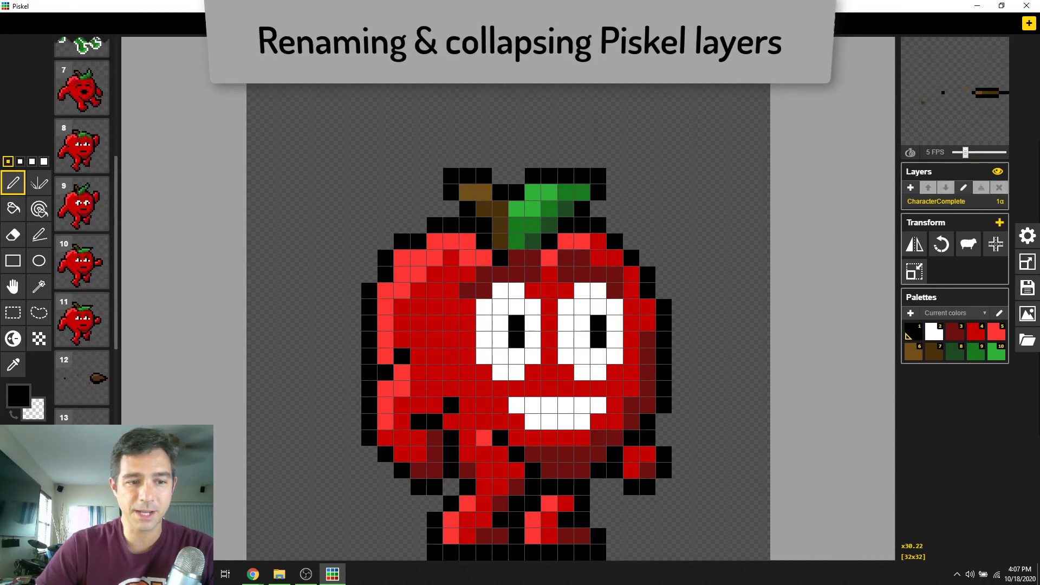
pyautogui.scroll(15, 81, 227)
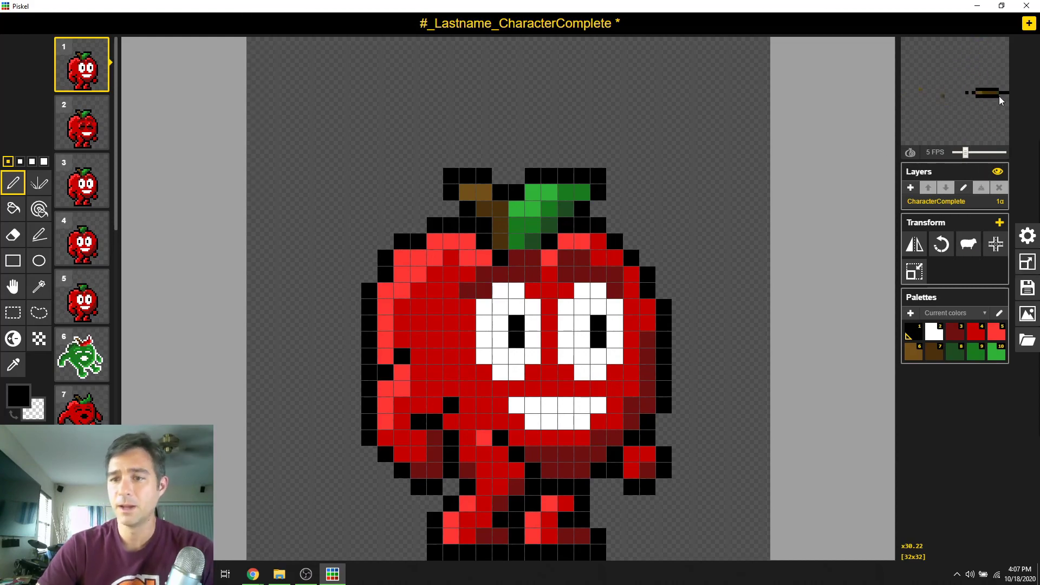
# Save the sprite as #_Lastname_CharacterComplete.piskel in the AppleMan folder, replacing the existing file
pyautogui.click(1025, 285)
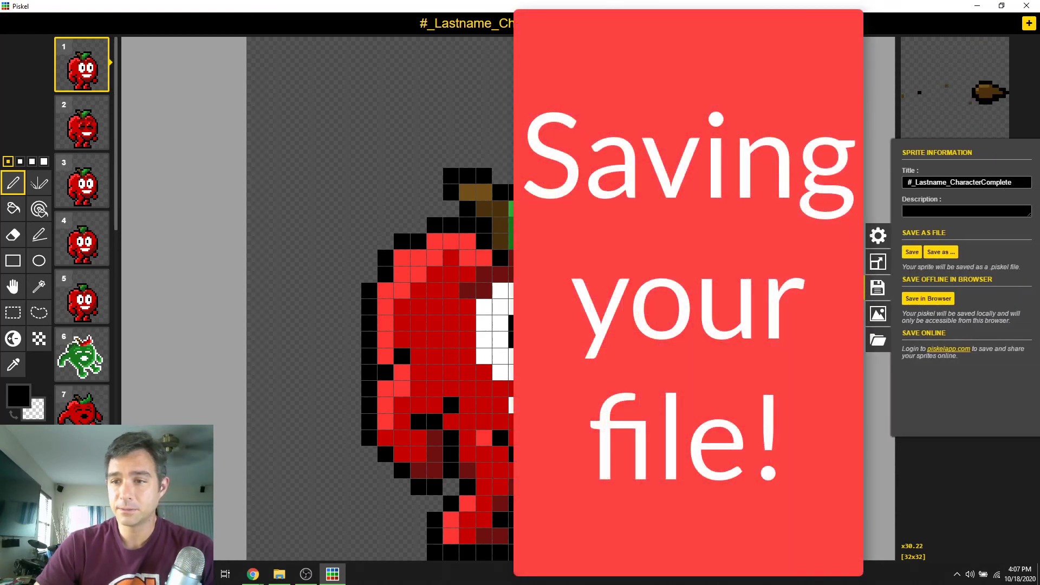
pyautogui.click(941, 252)
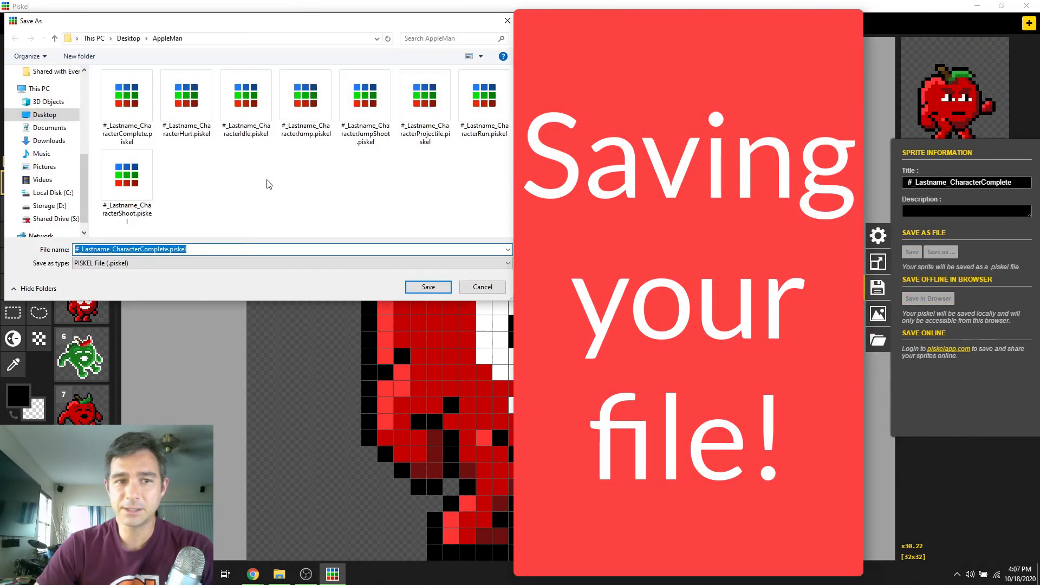
pyautogui.click(414, 289)
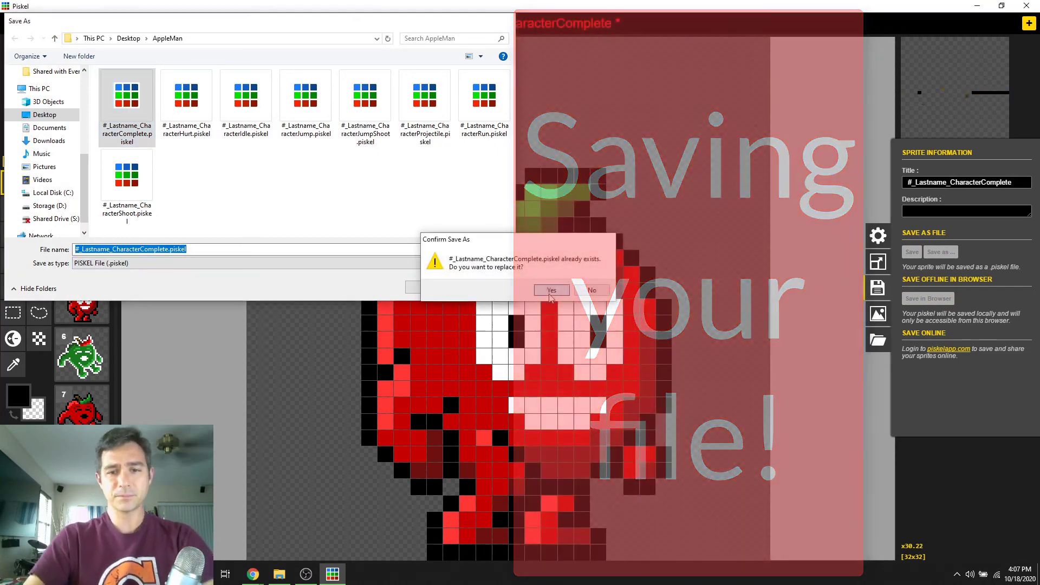
pyautogui.click(603, 288)
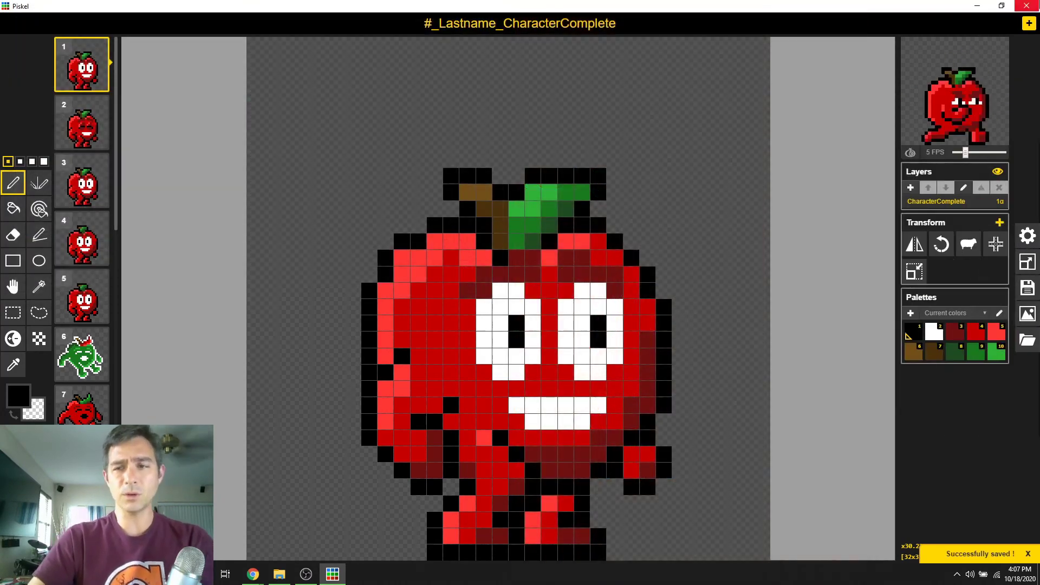